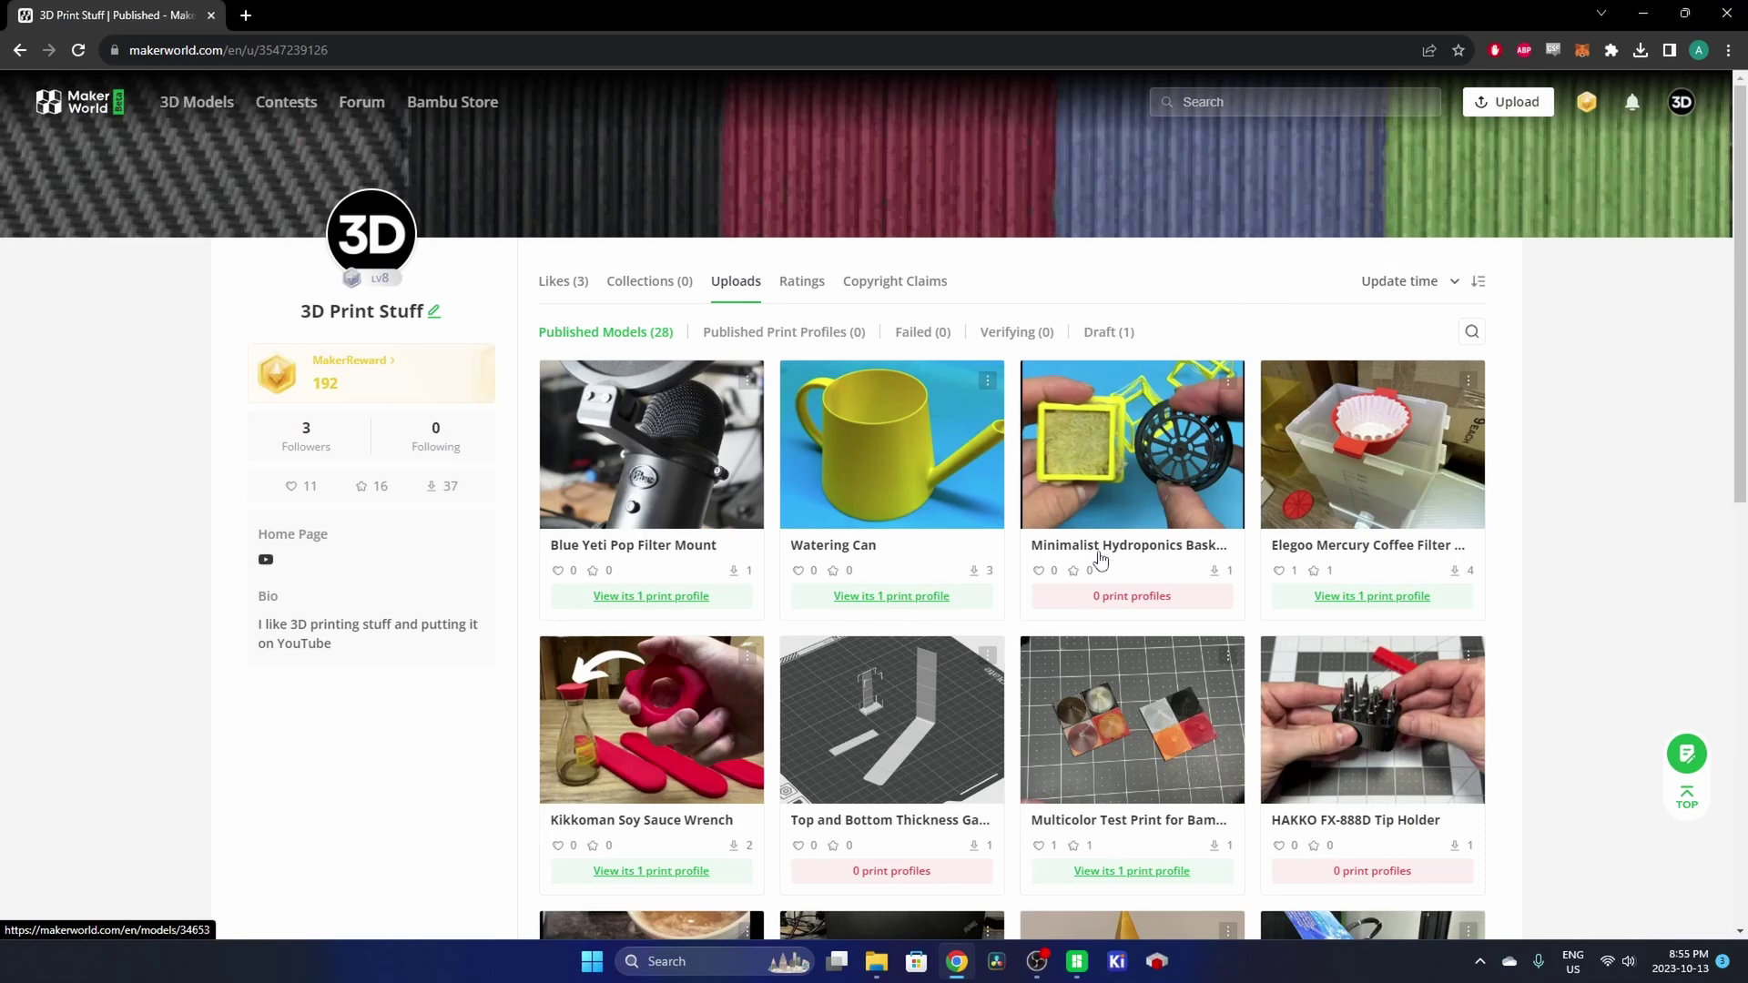
Switch from Chrome to the '40mm half dome' project in Bambu Studio
click(1077, 961)
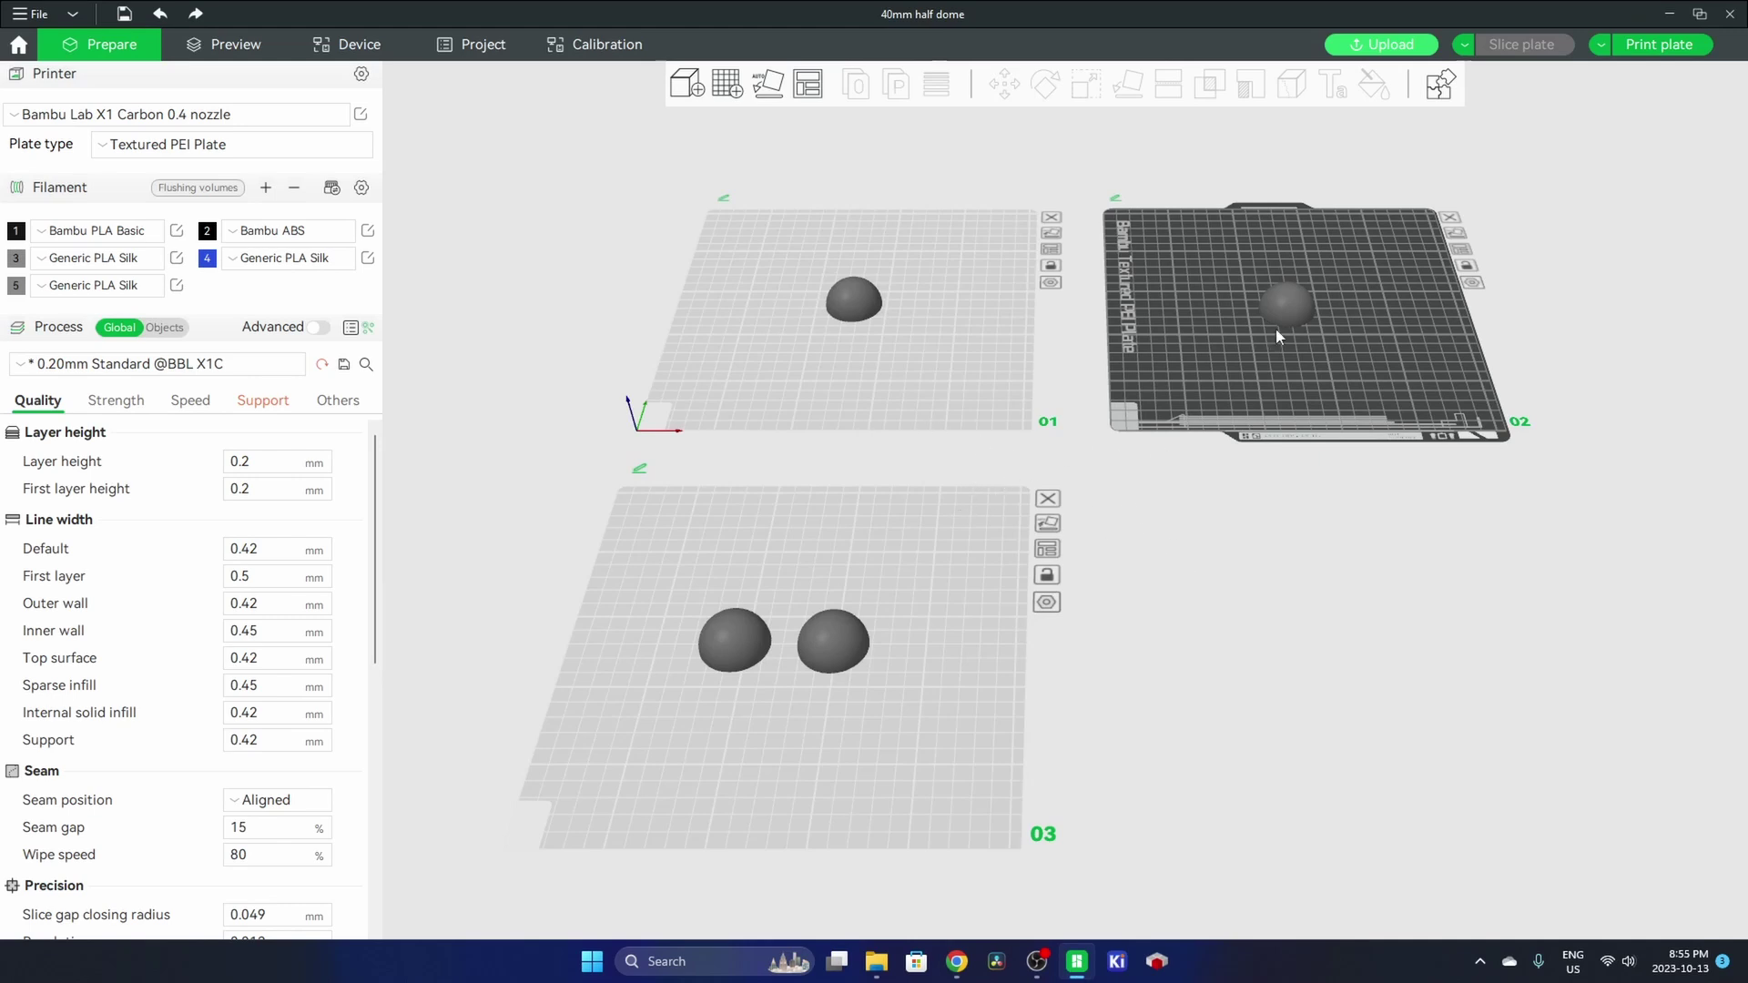
Upload the half-dome project from Bambu Studio to MakerWorld's Publish Model page
click(1407, 45)
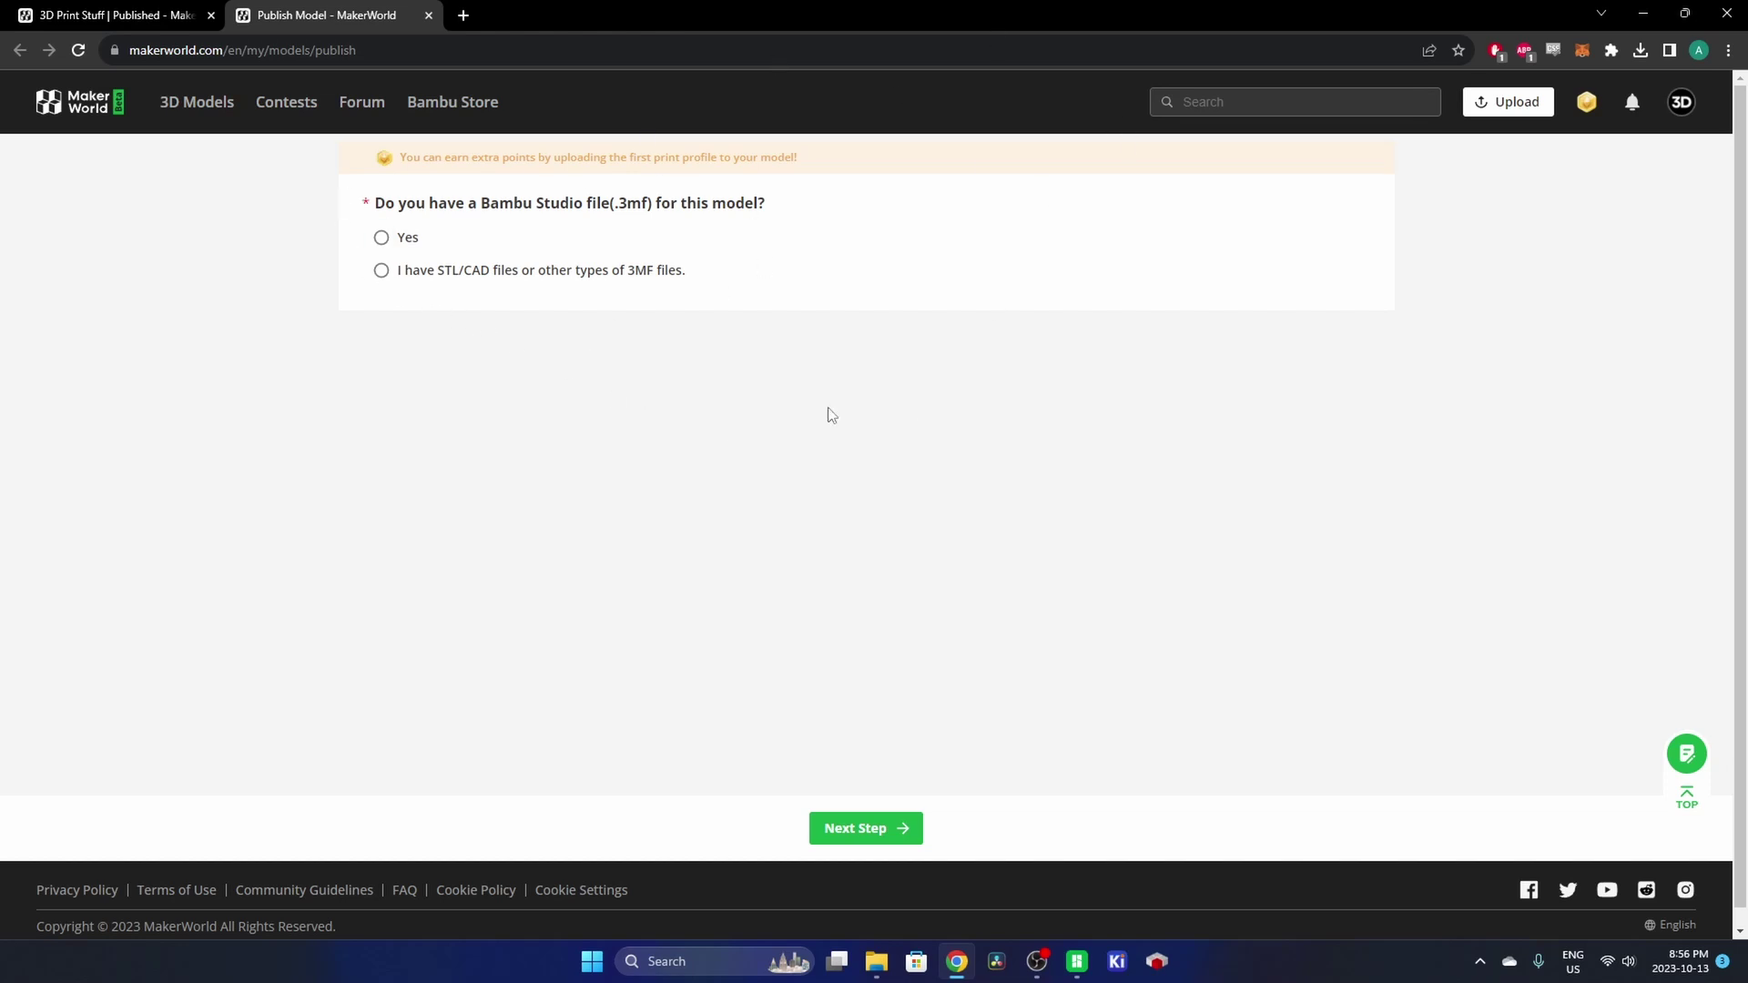
Close the extra Publish Model tab and start a new Original model upload
click(429, 16)
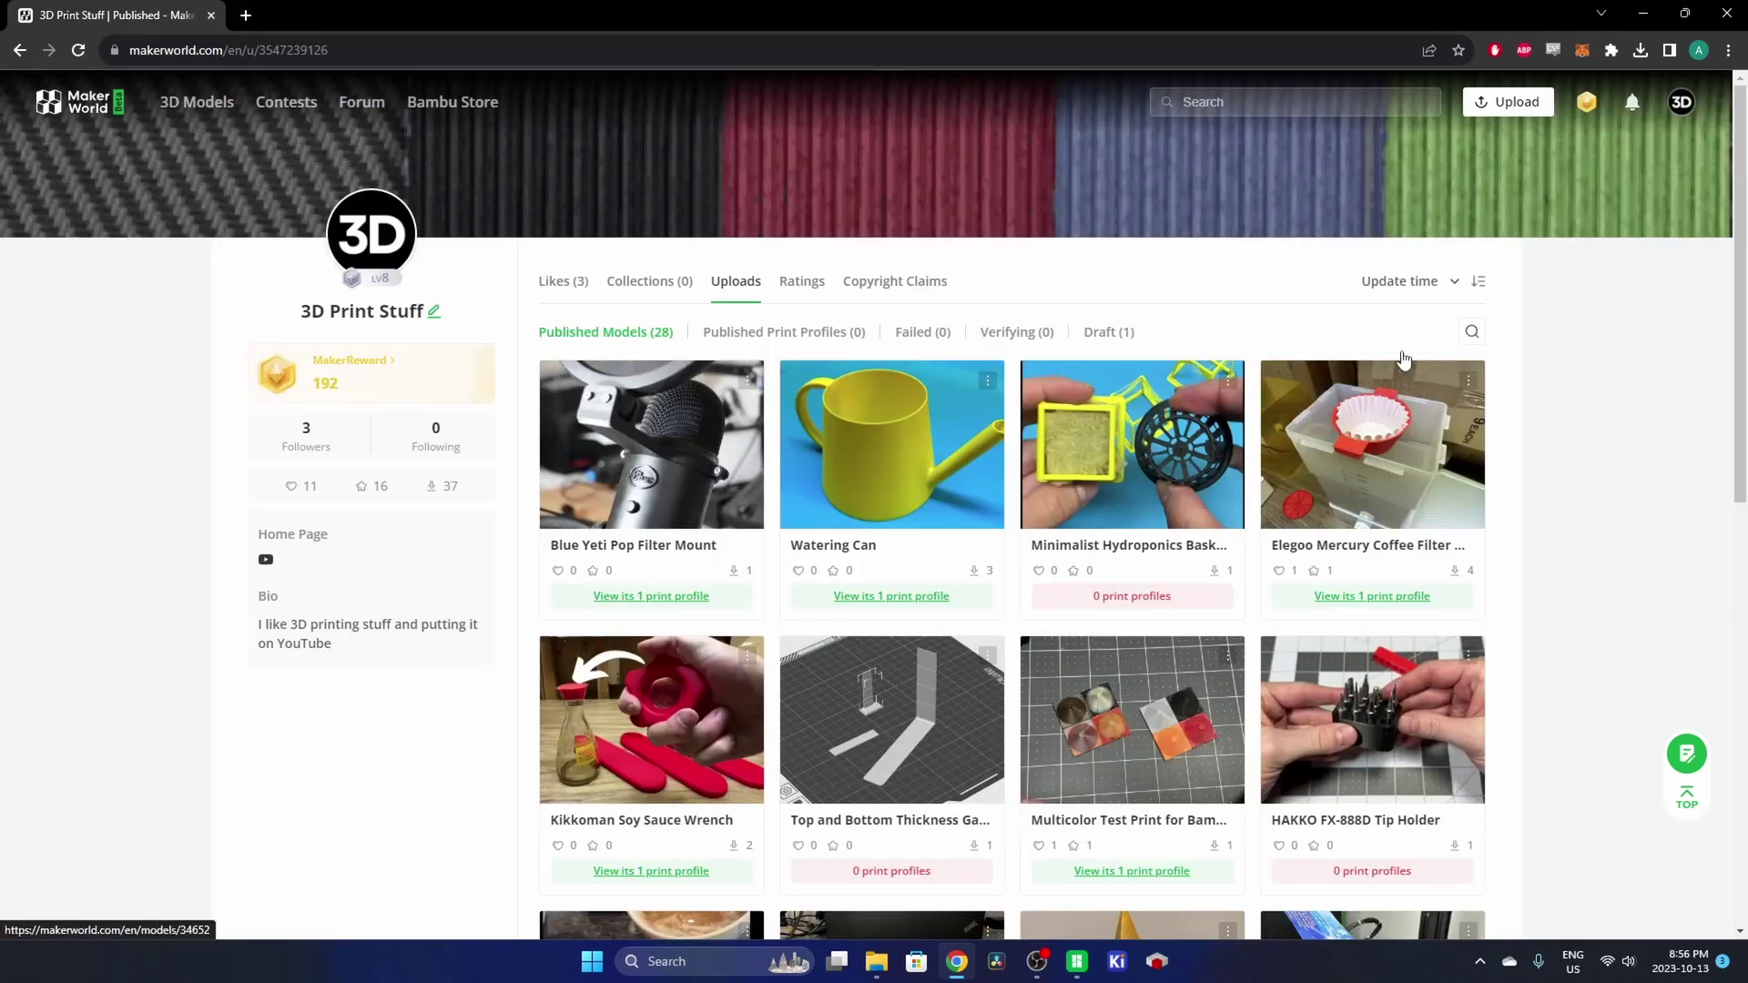
click(1528, 104)
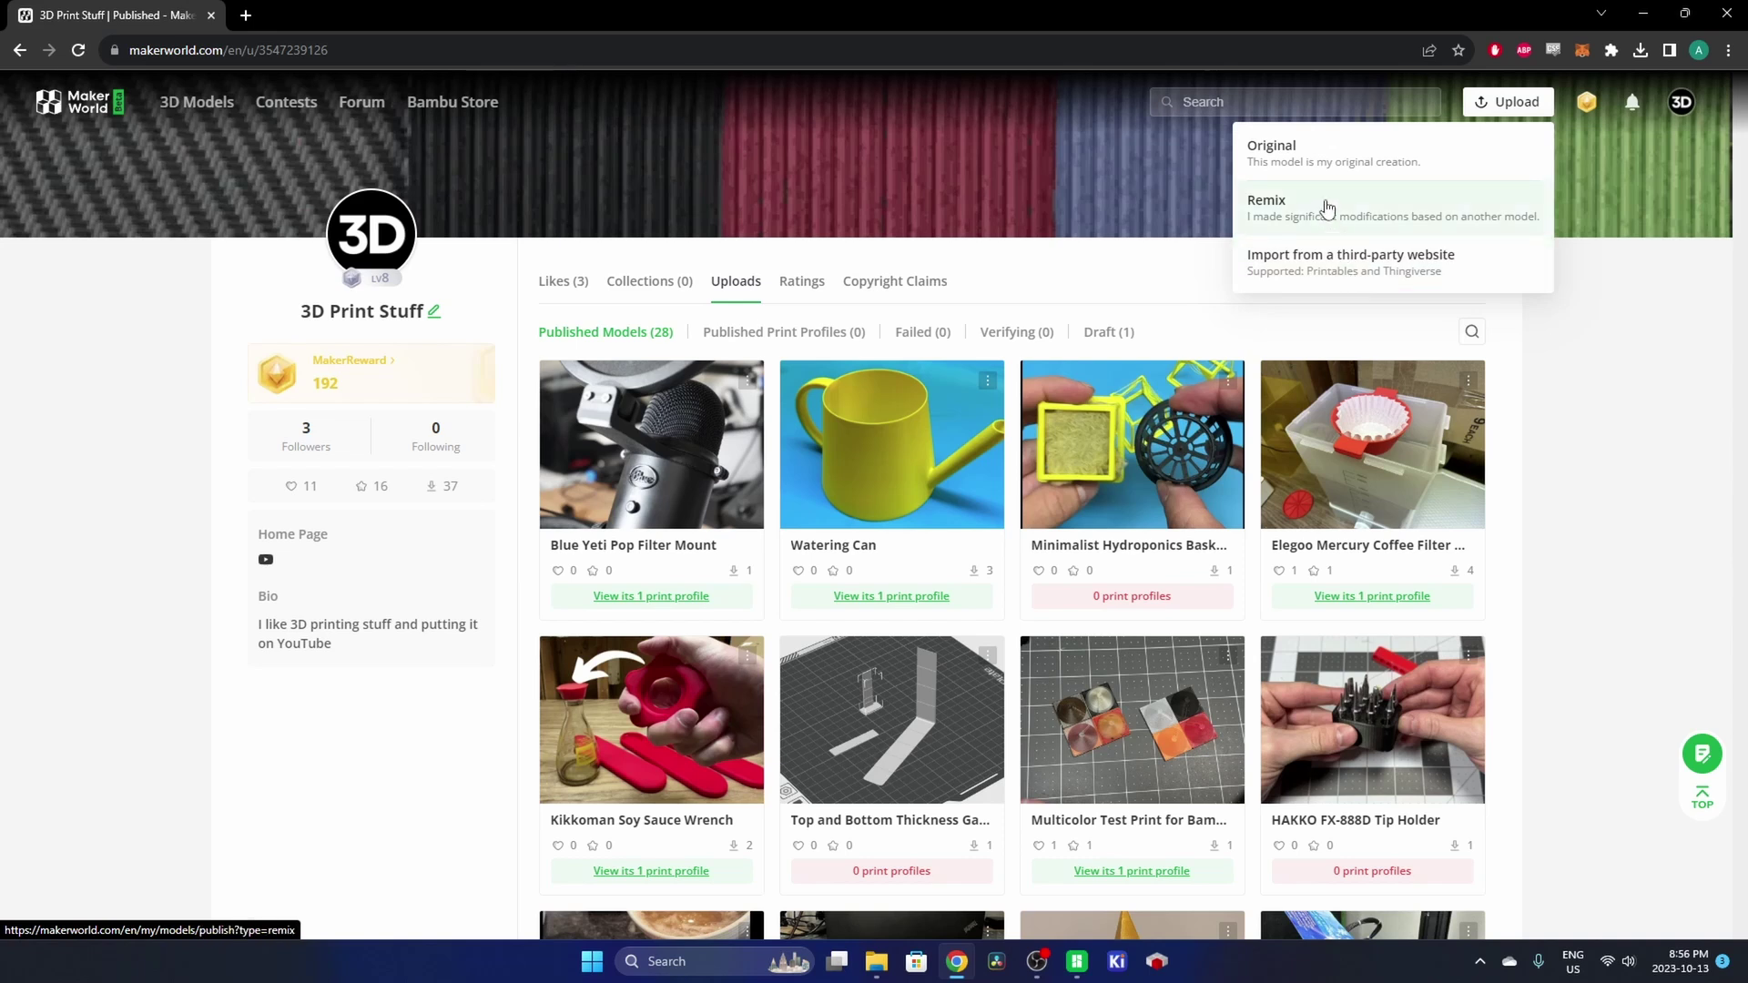
click(1312, 164)
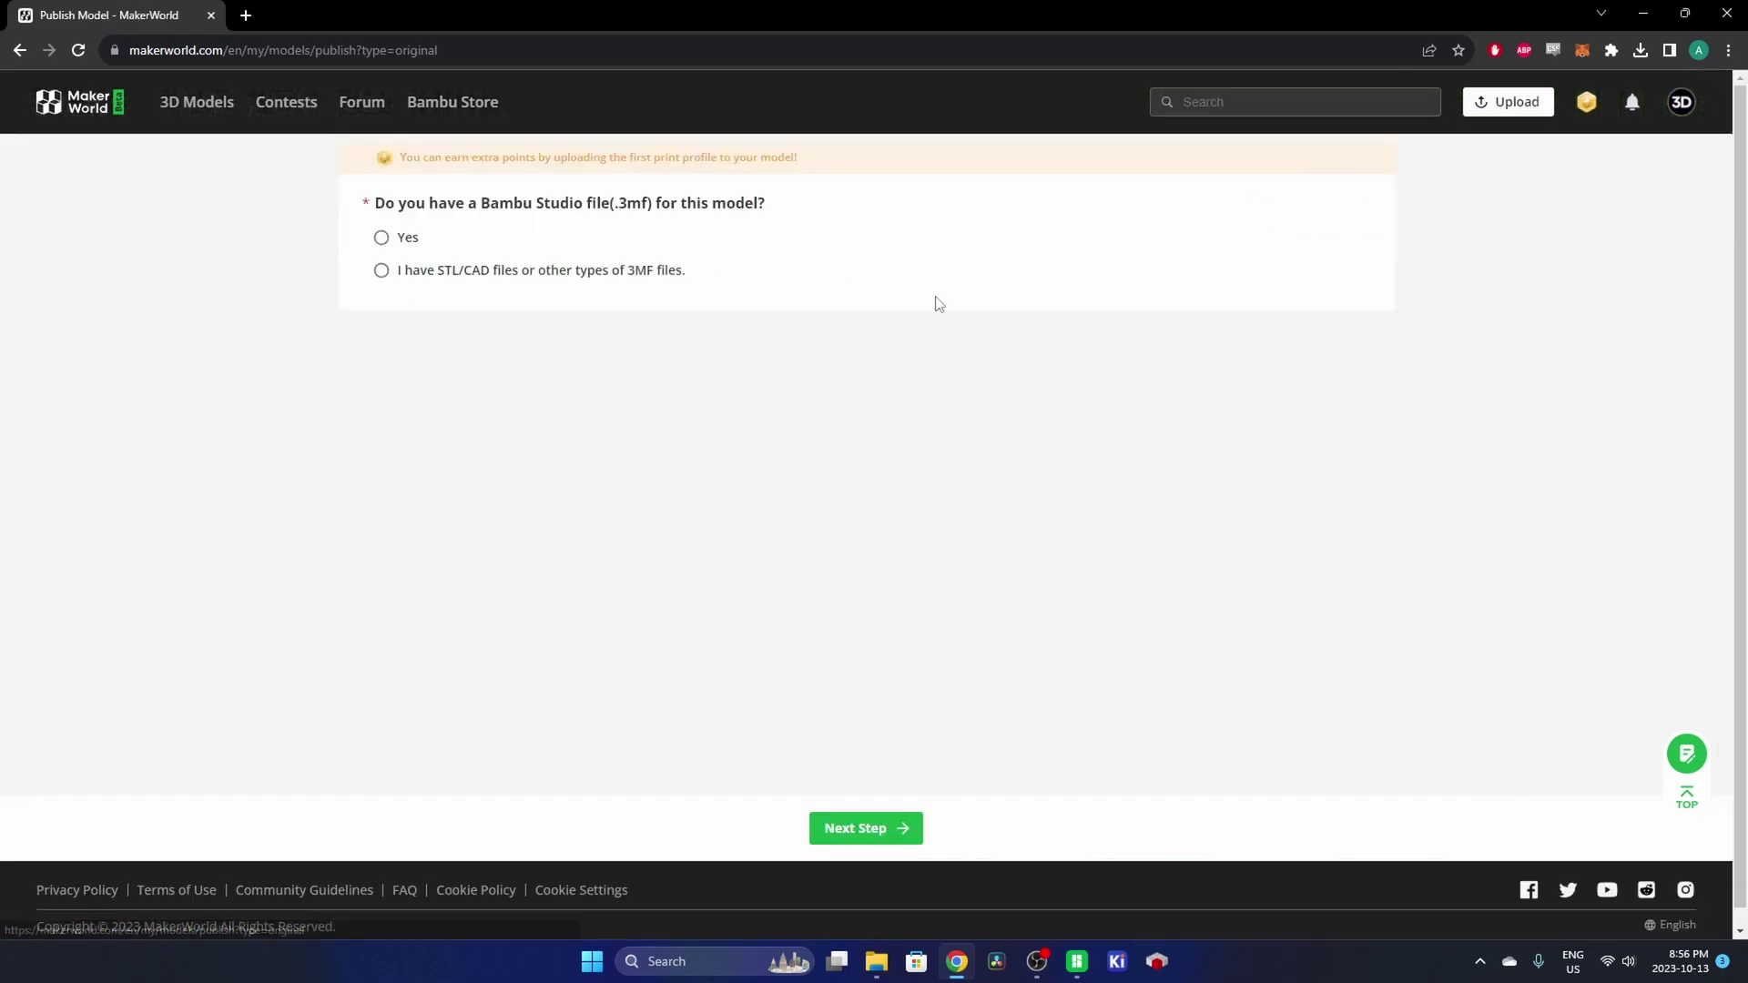
Confirm a .3mf exists and upload 40mm half dome.3mf as the print profile
click(386, 232)
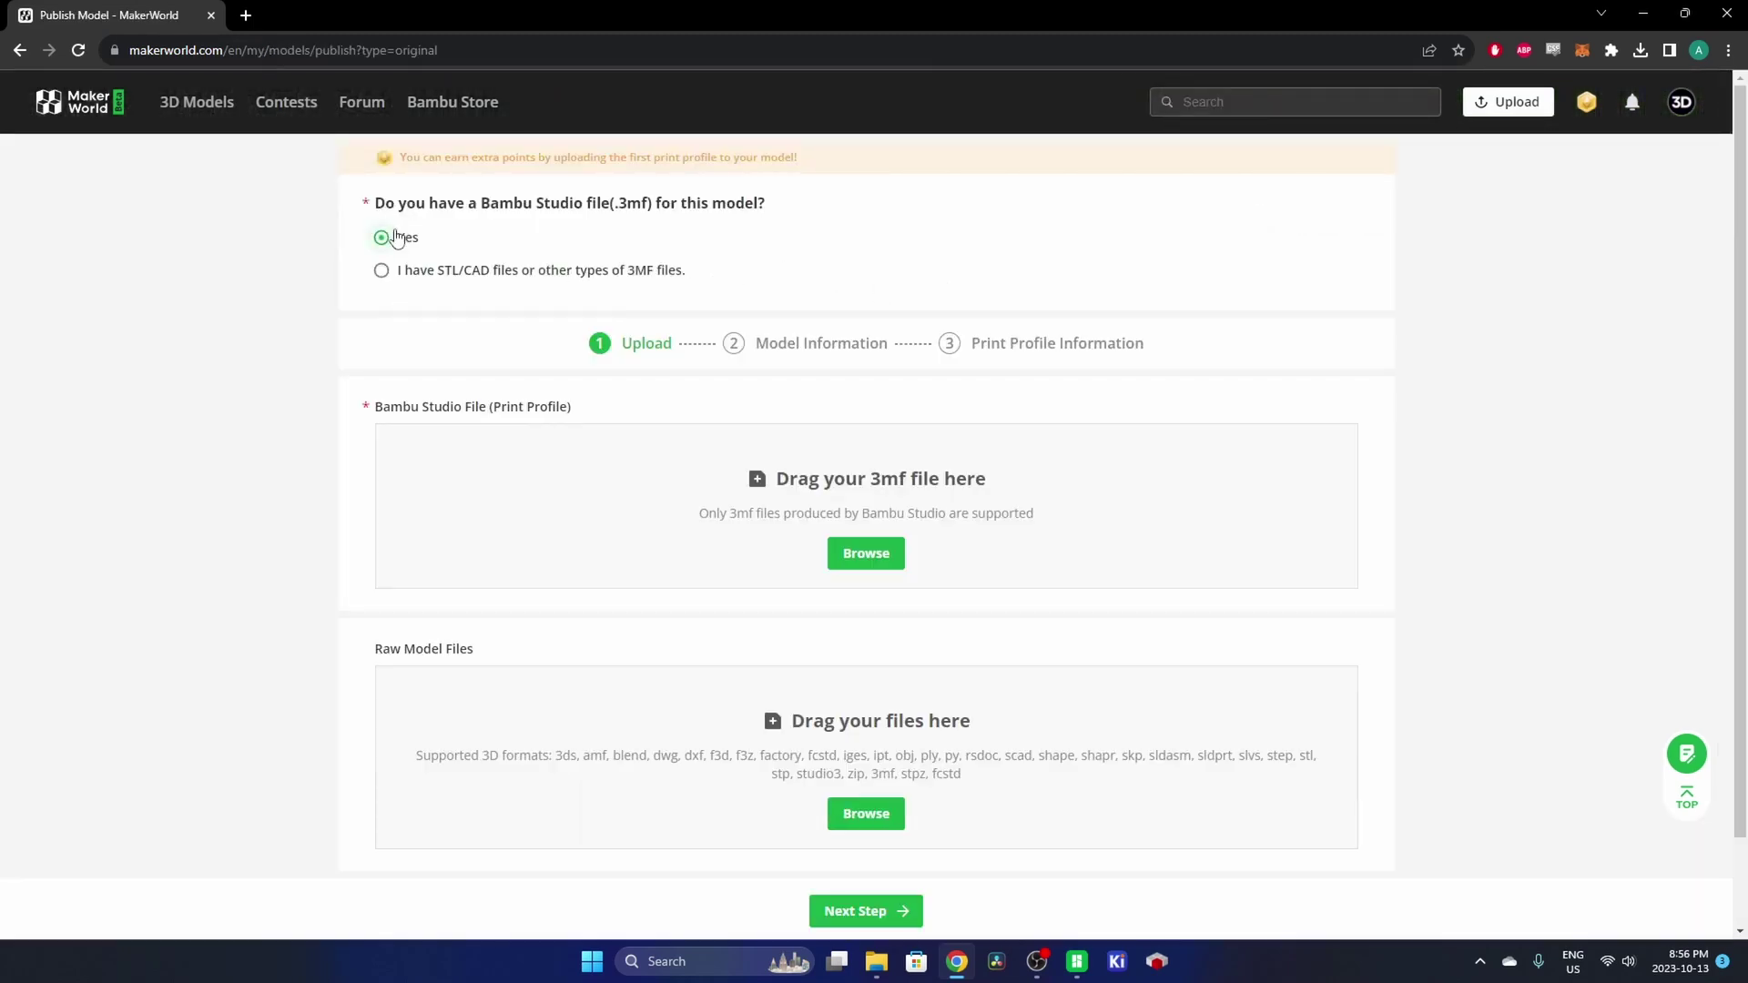
key(super+Right)
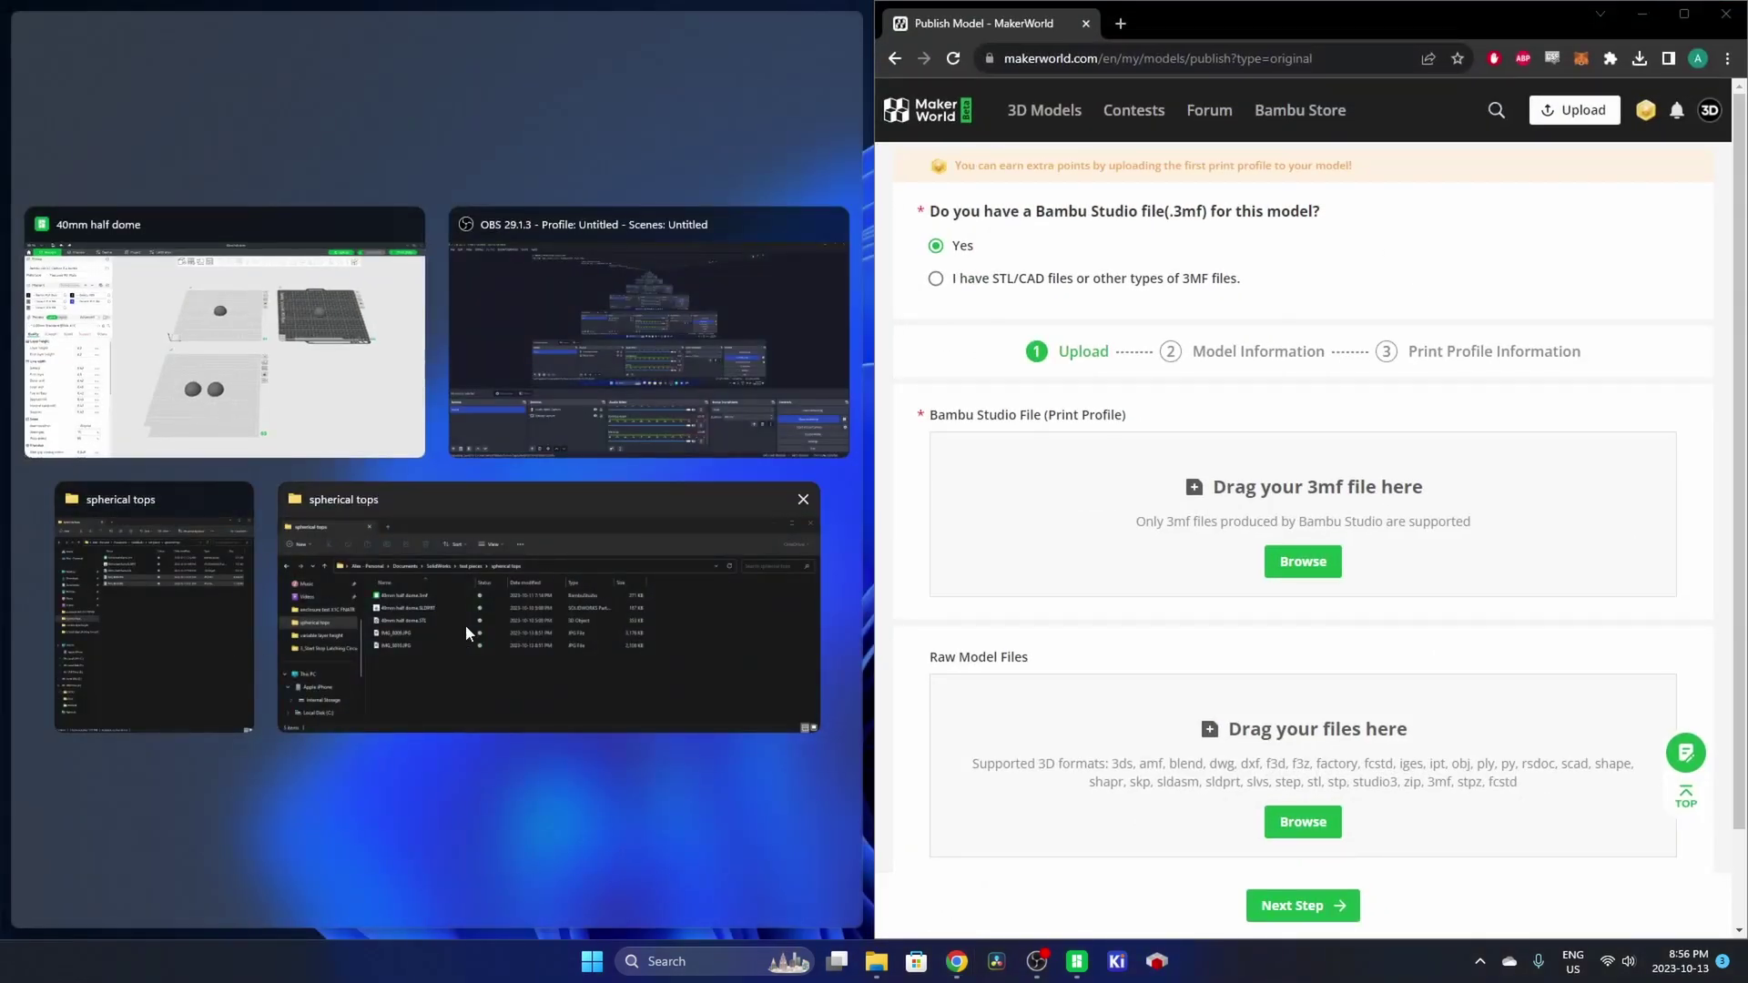
click(444, 703)
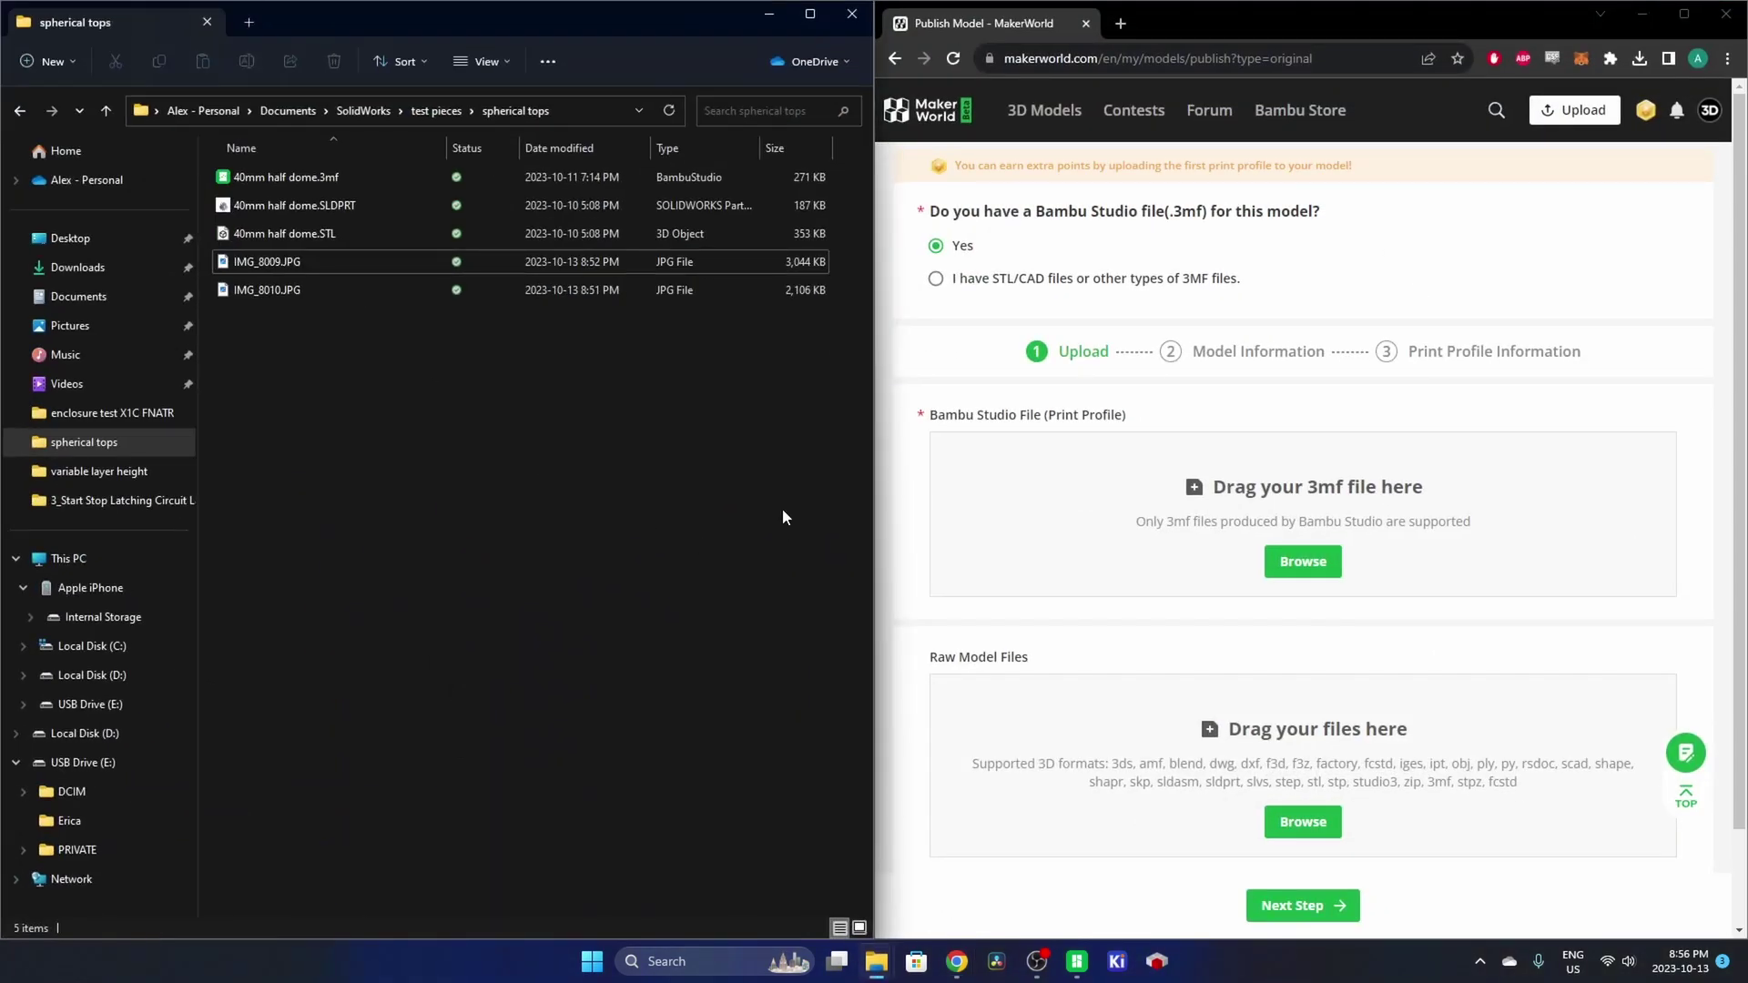
scroll(1233, 690, down, 2)
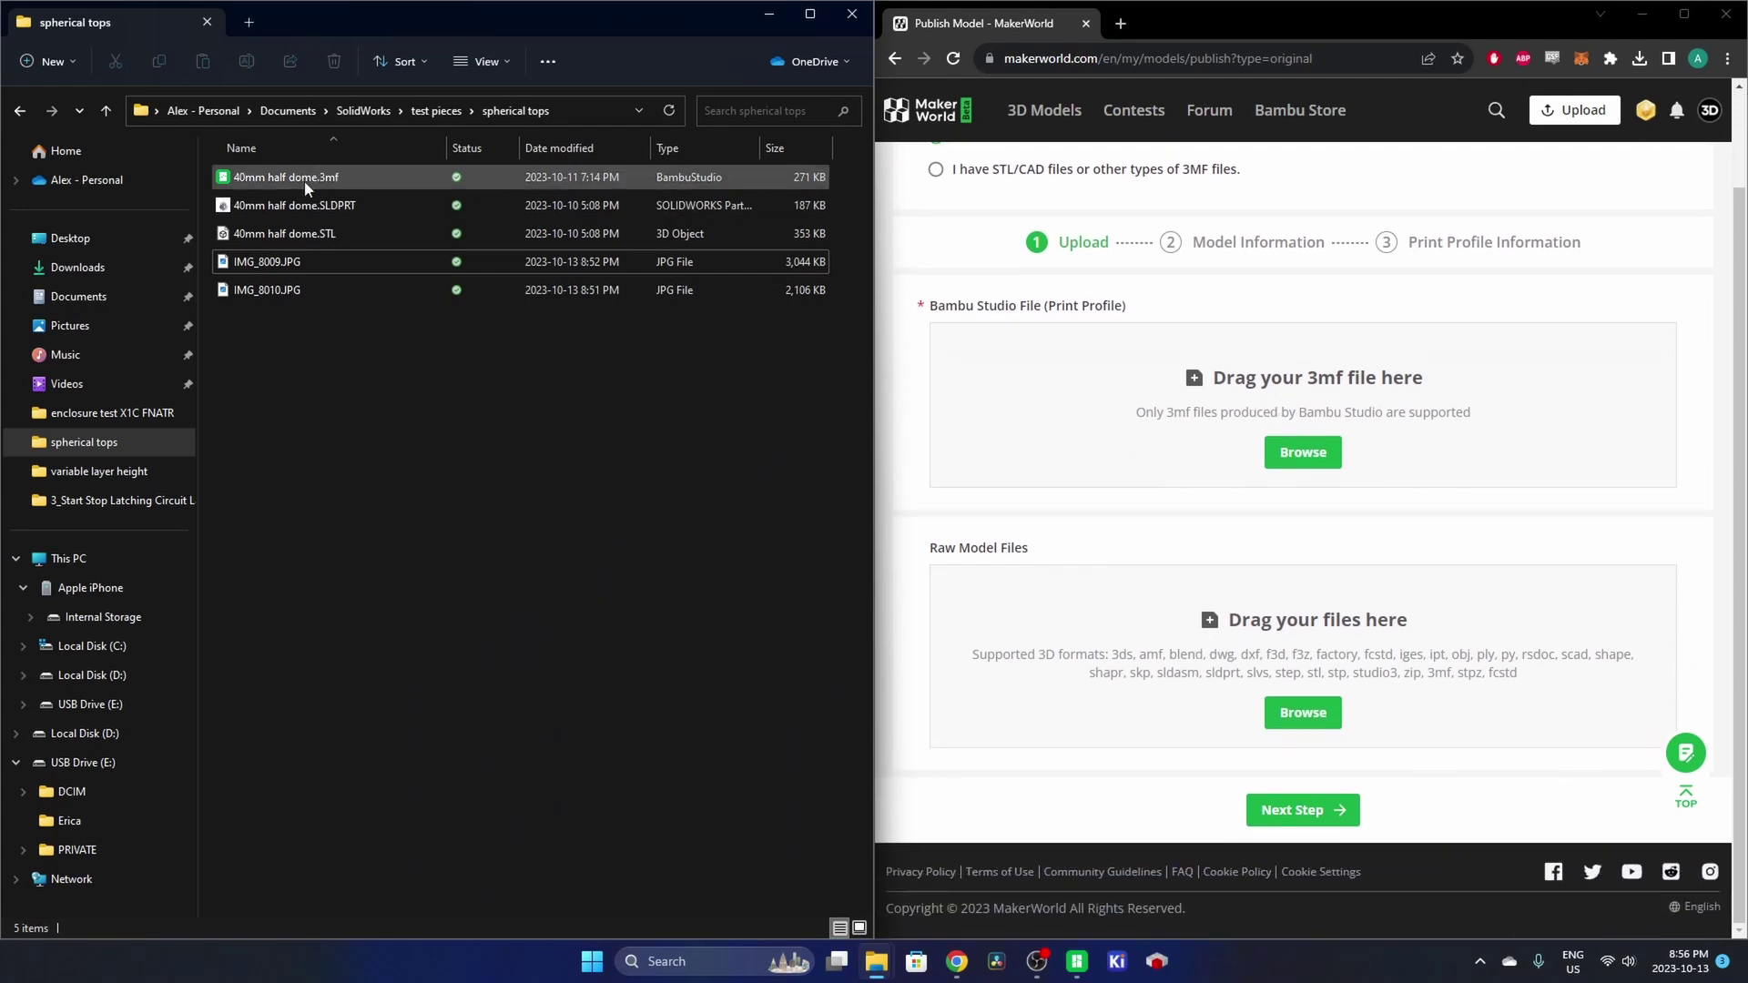
drag(304, 180, 1321, 455)
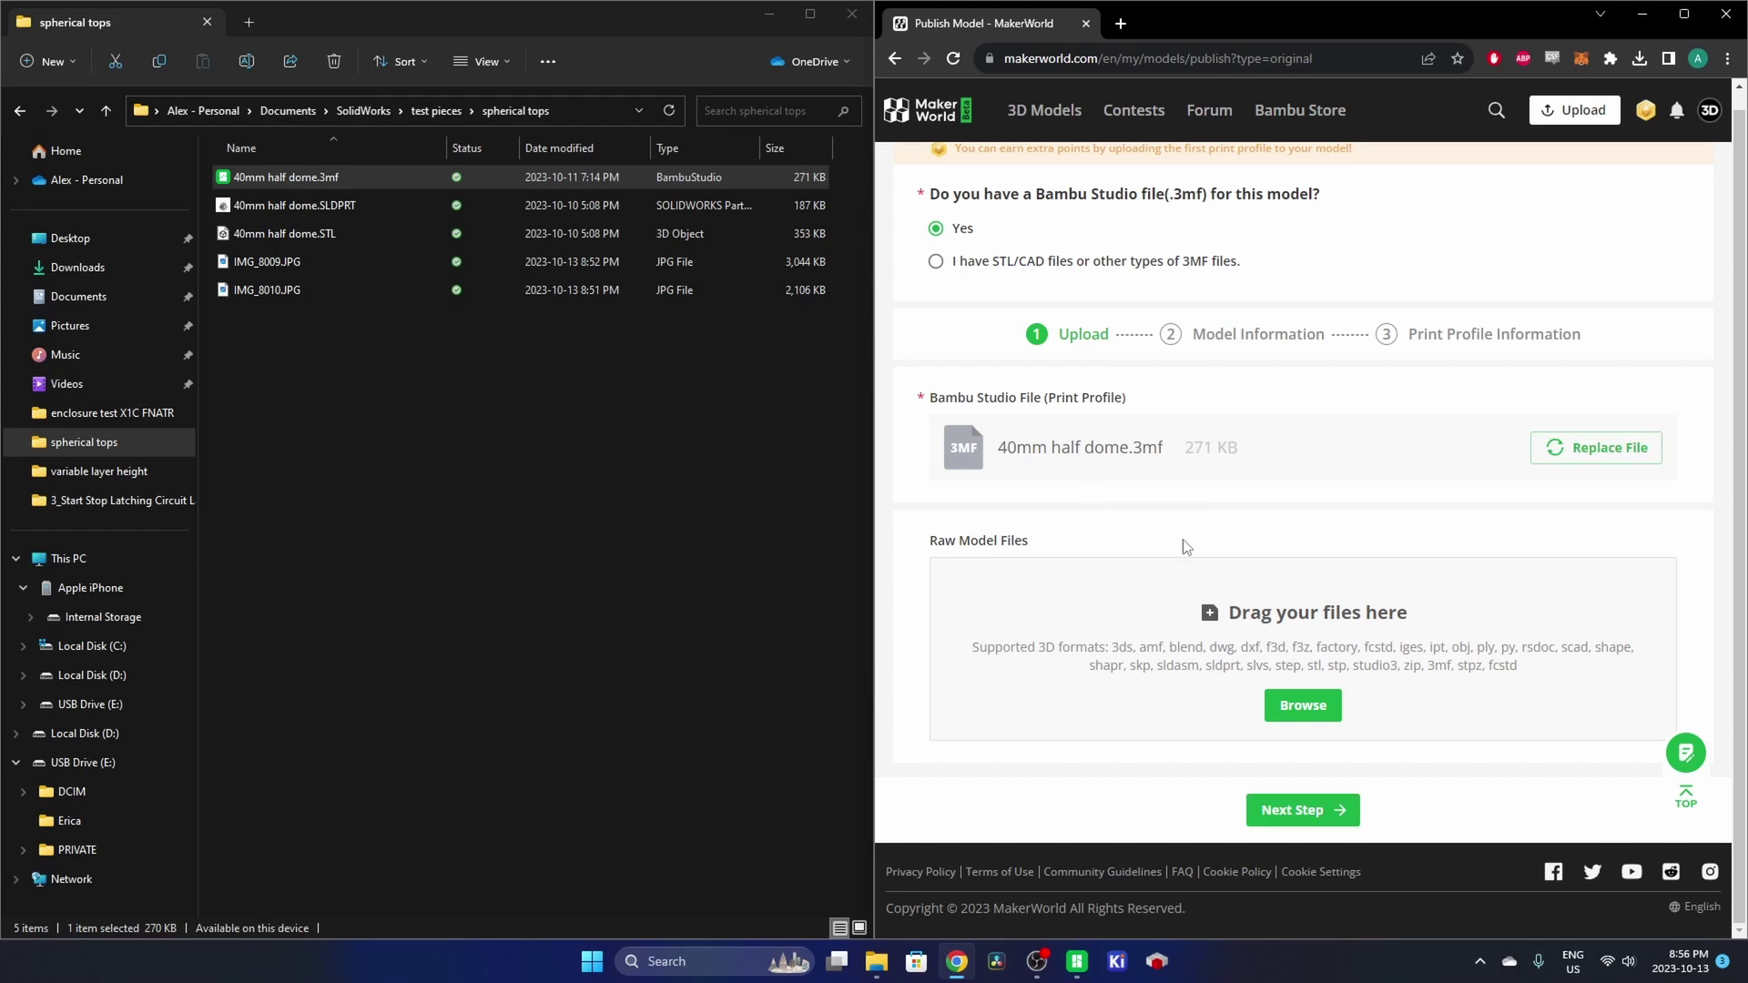
Add 40mm half dome.SLDPRT and 40mm half dome.STL as raw model files, then continue
click(289, 206)
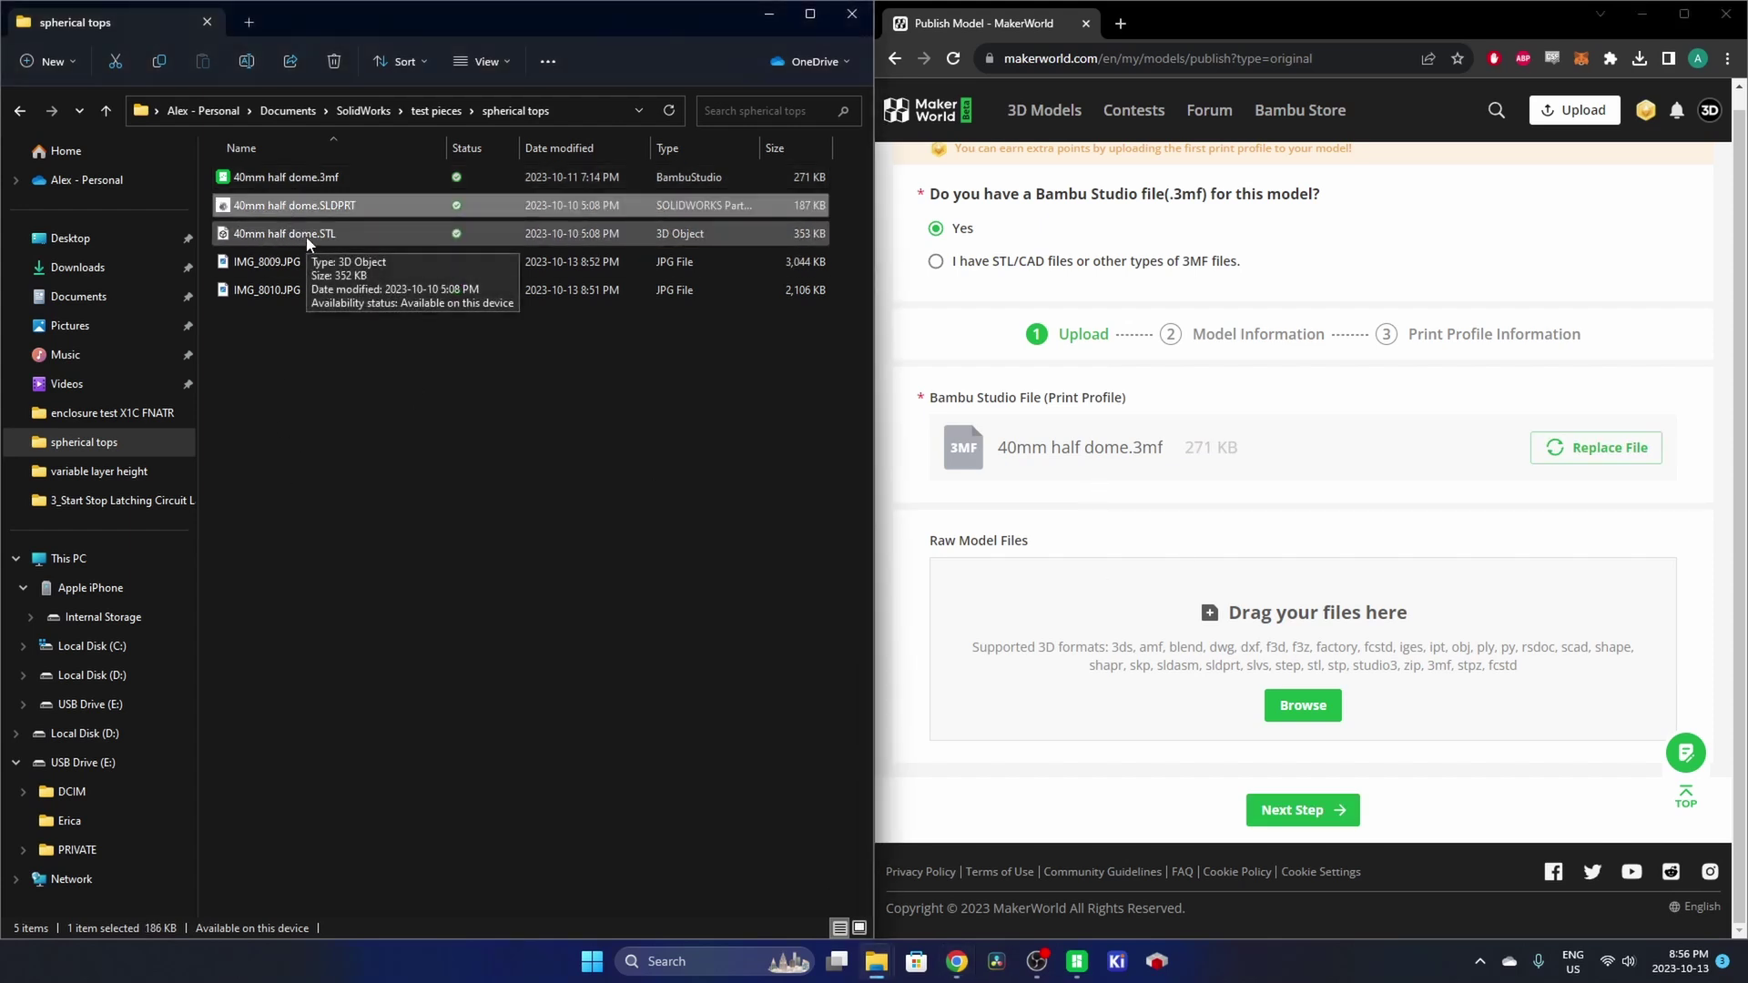
ctrl+click(310, 234)
drag(303, 213, 1308, 671)
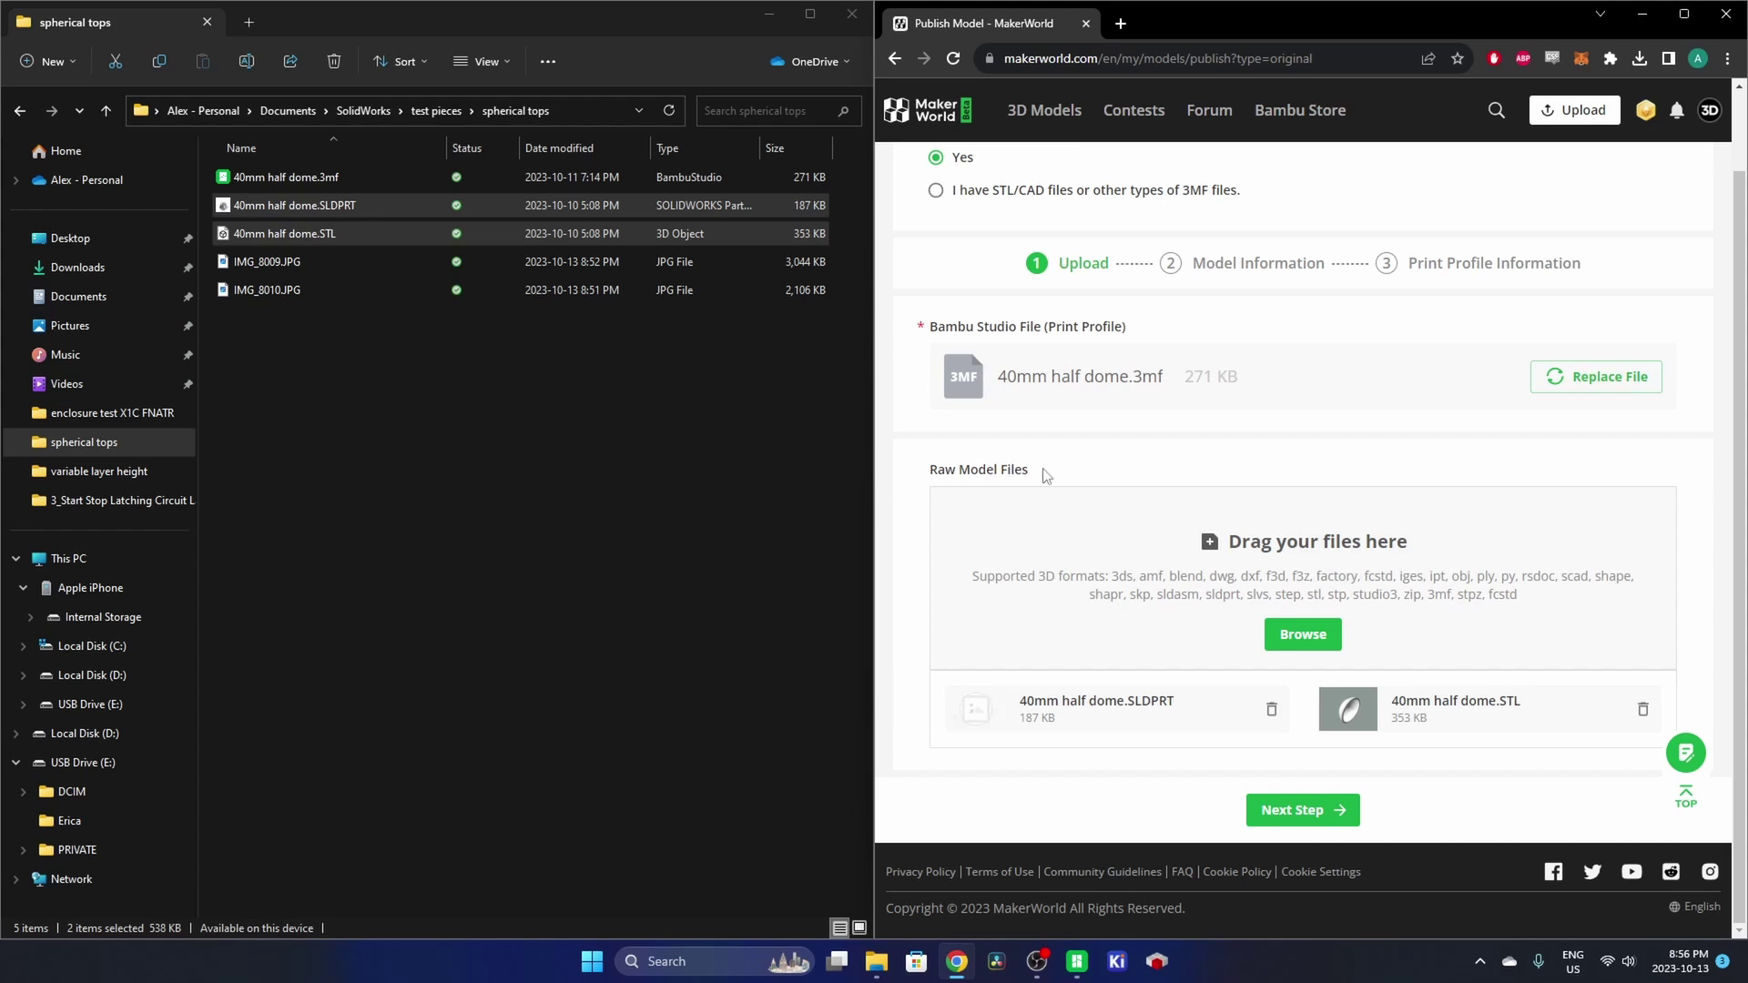
scroll(1047, 473, up, 1)
scroll(1225, 495, down, 1)
click(1307, 810)
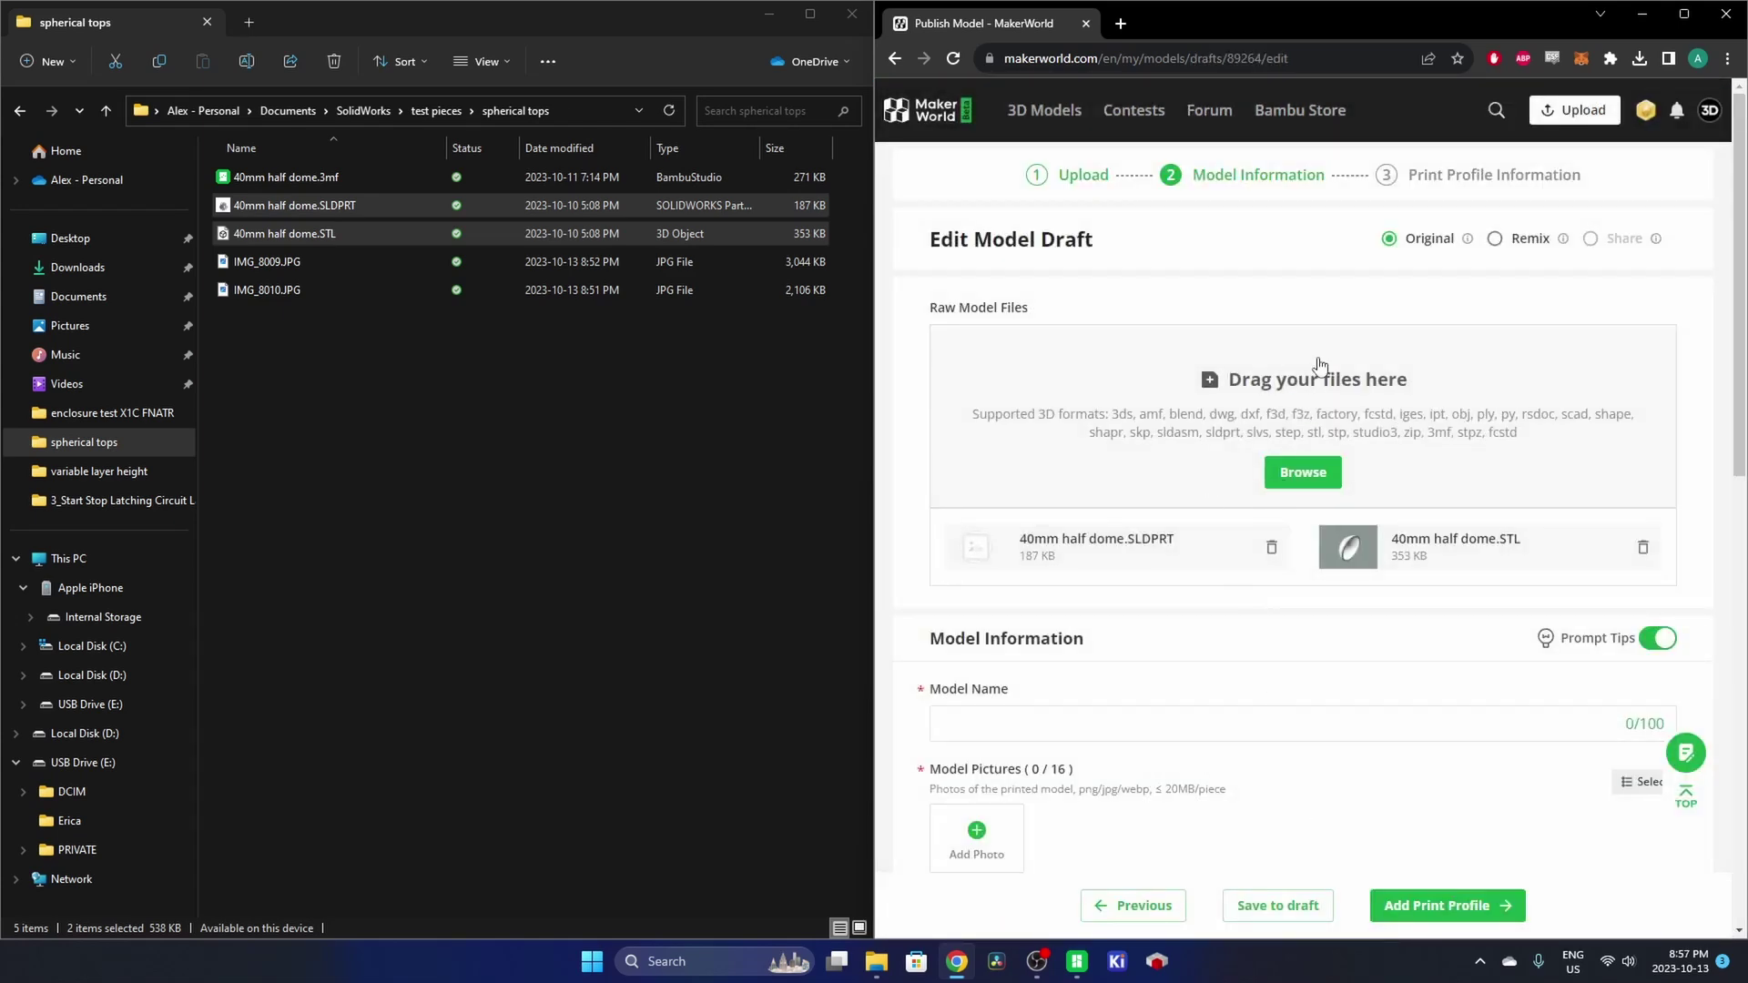
Name the model 'Variable Layer Height Half Domes'
scroll(1096, 351, down, 3)
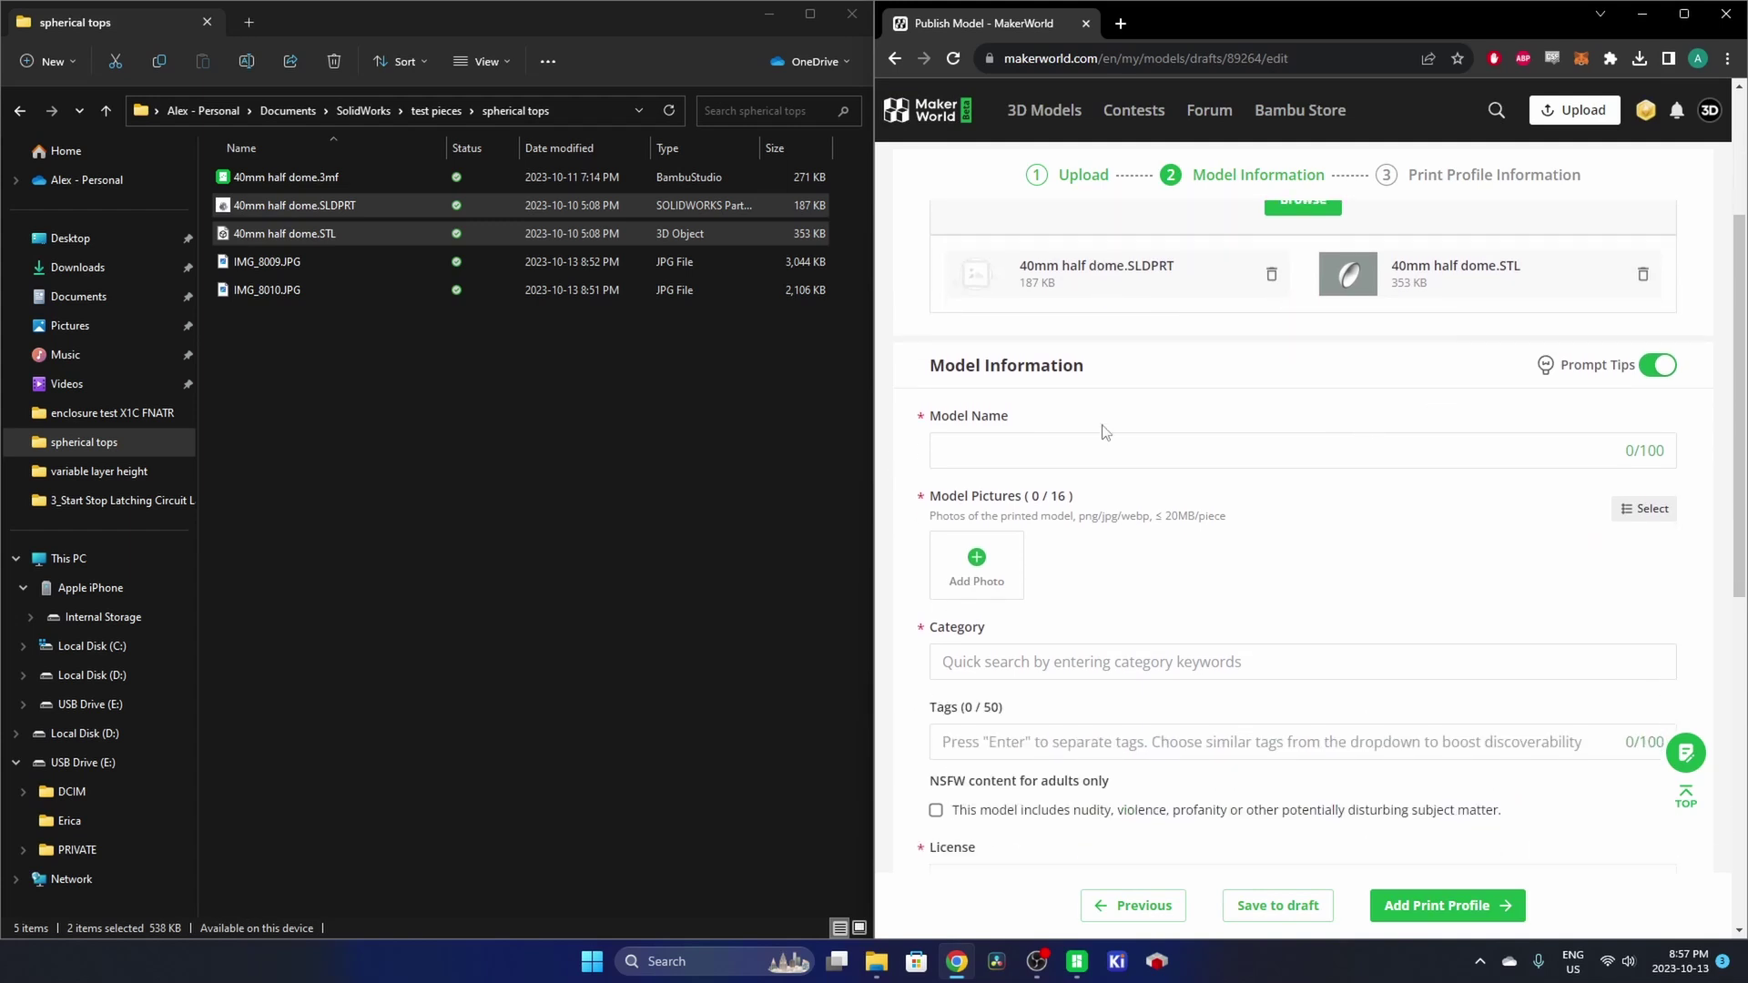
scroll(1343, 382, up, 3)
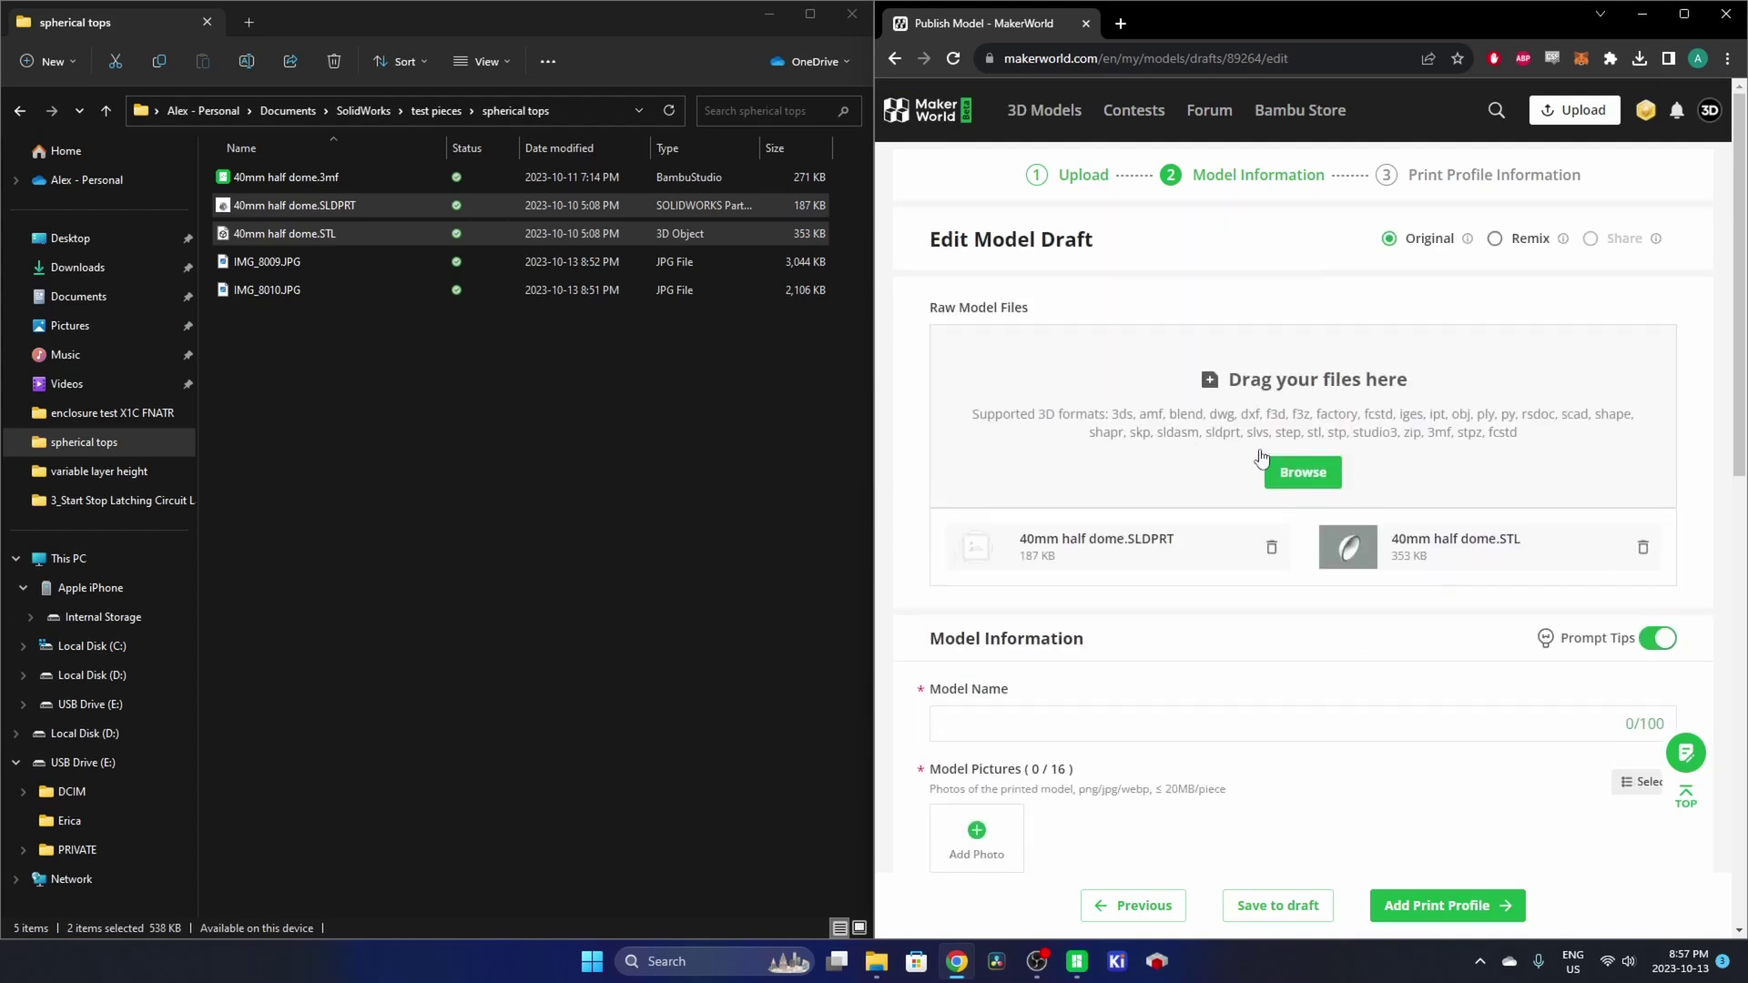
scroll(1261, 458, down, 3)
click(998, 455)
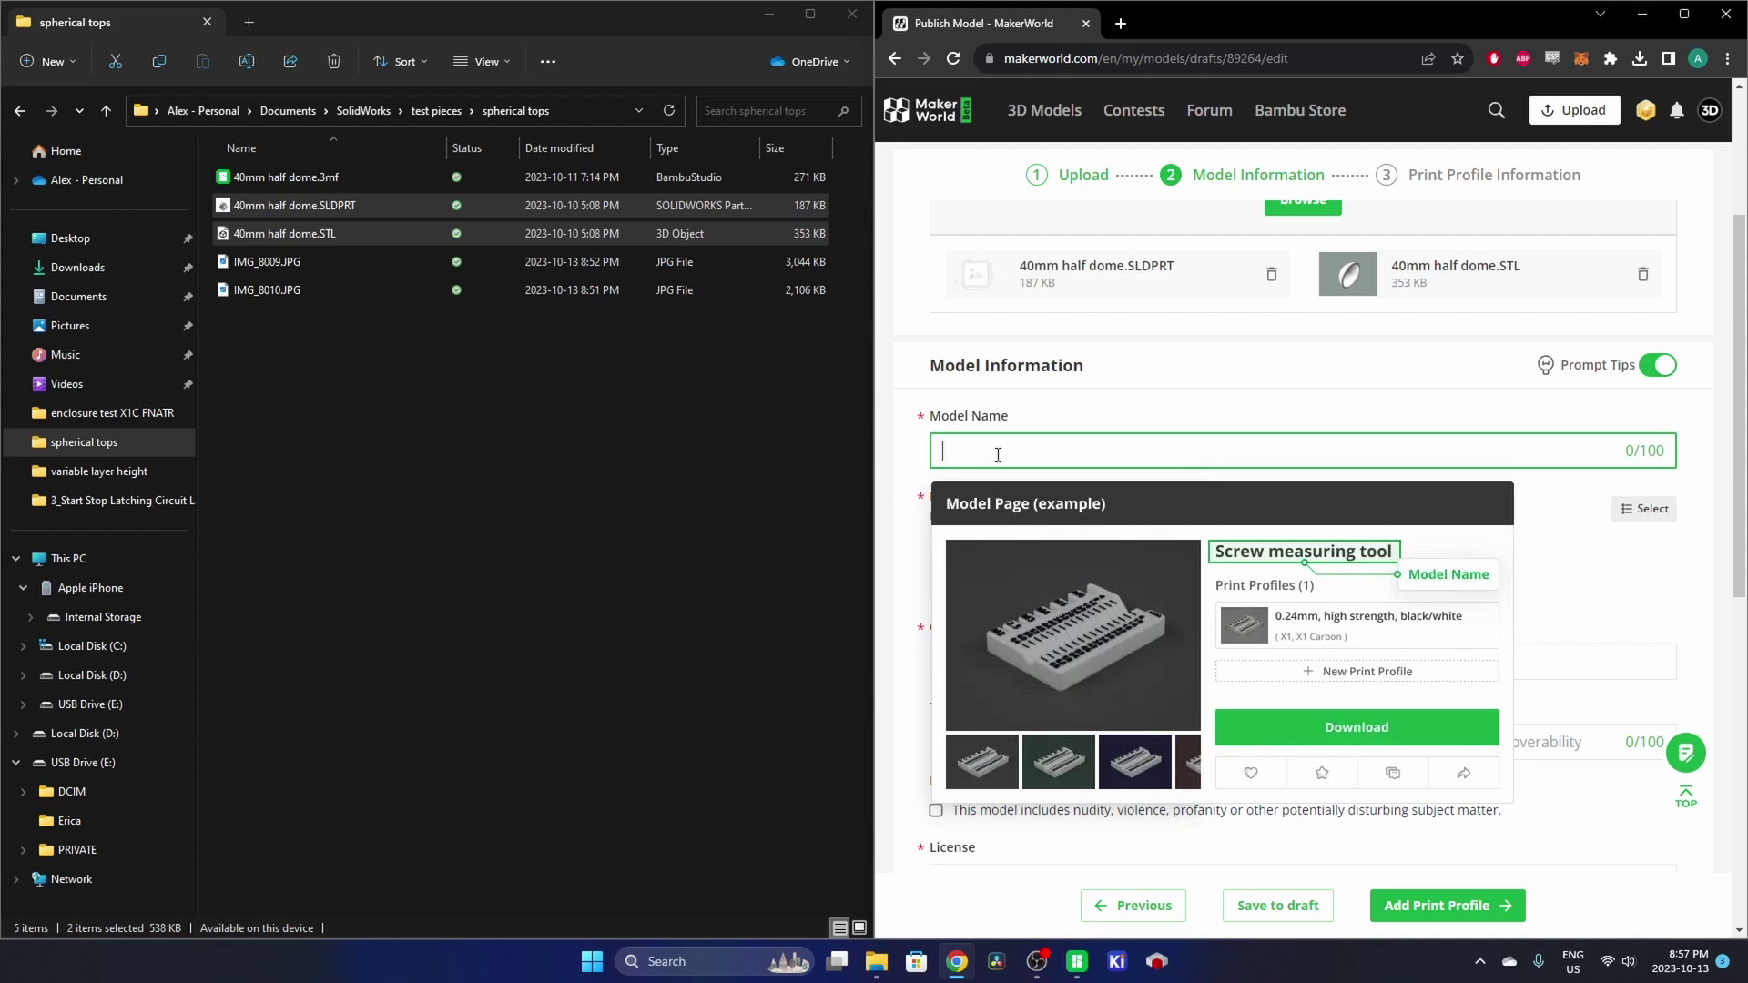
text(Variable Layer Height Half Domes)
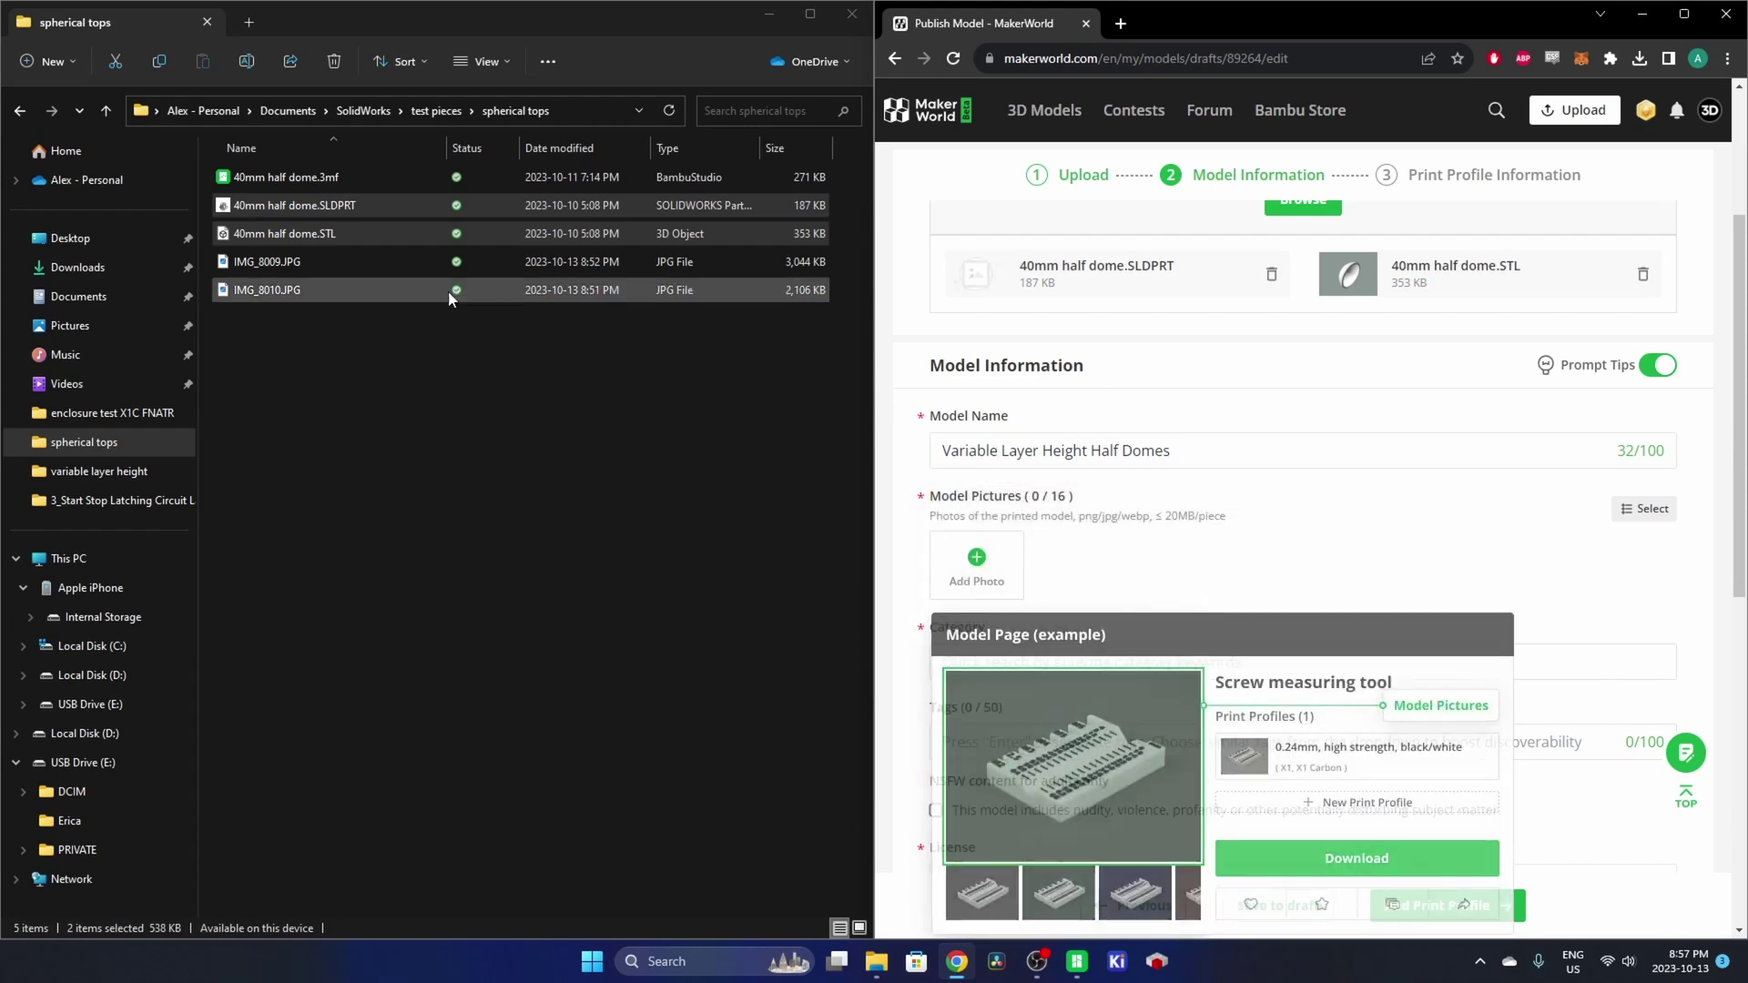
Add photos IMG_8009 and IMG_8010, making the smooth-dome photo the cover
click(273, 289)
ctrl+click(273, 263)
drag(273, 263, 980, 590)
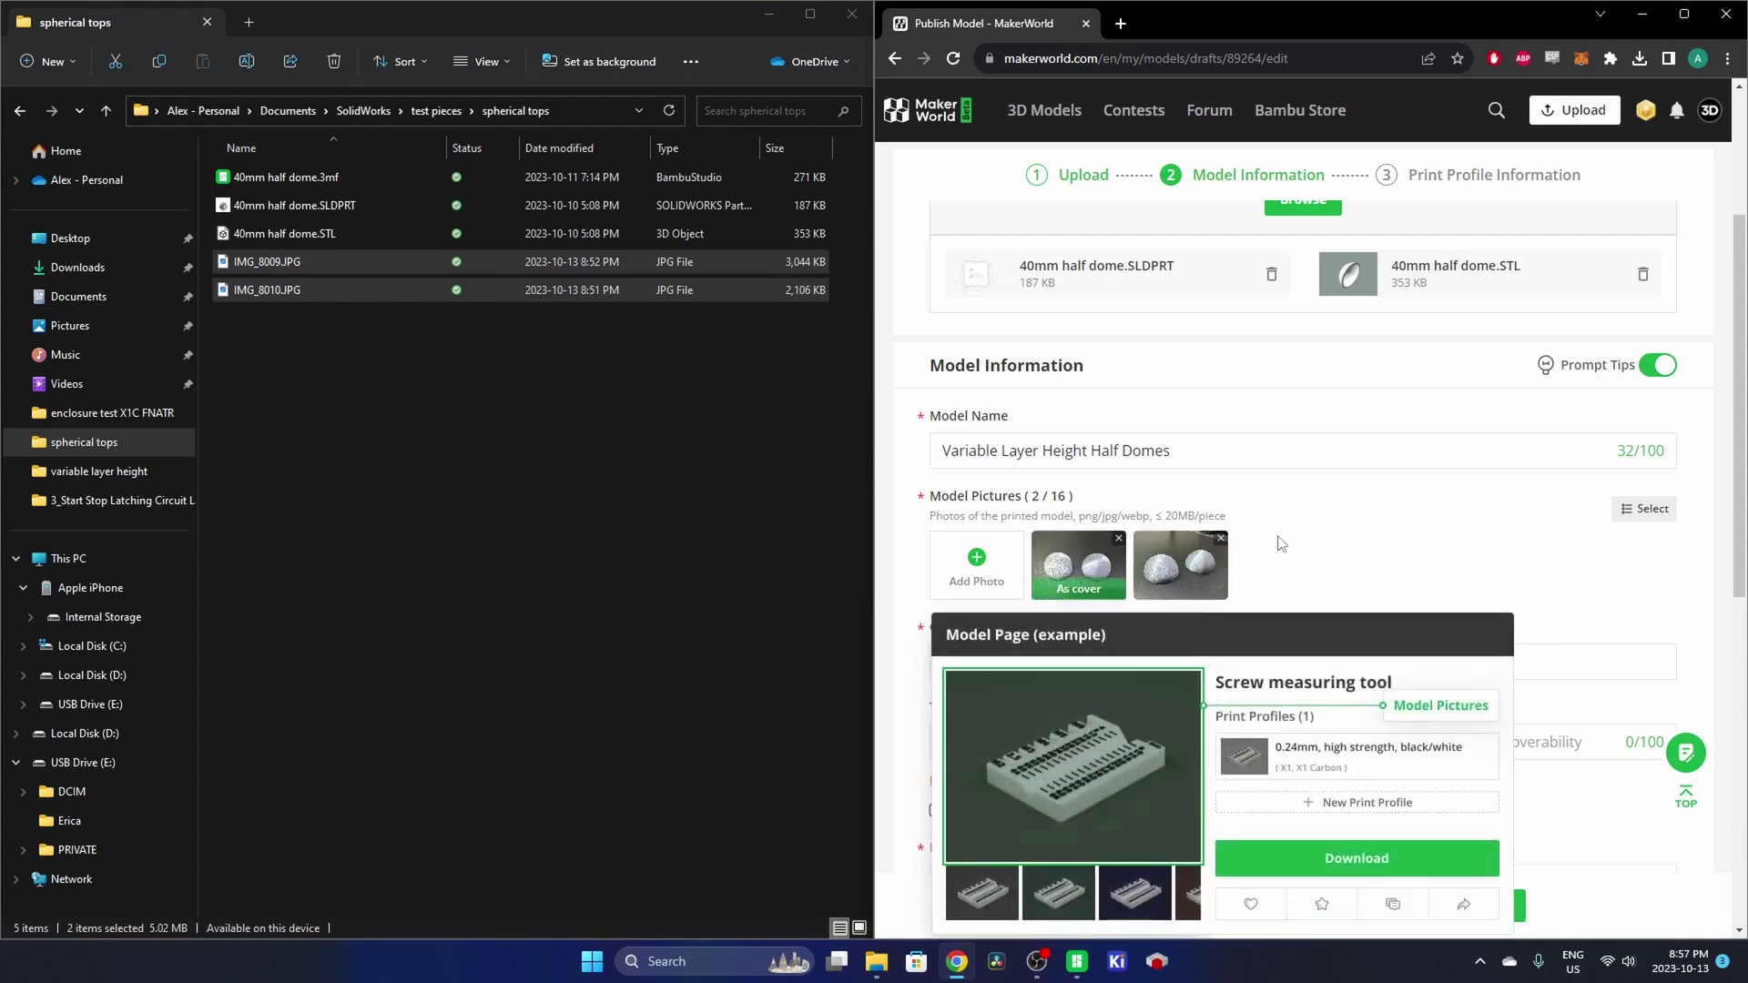
click(1180, 588)
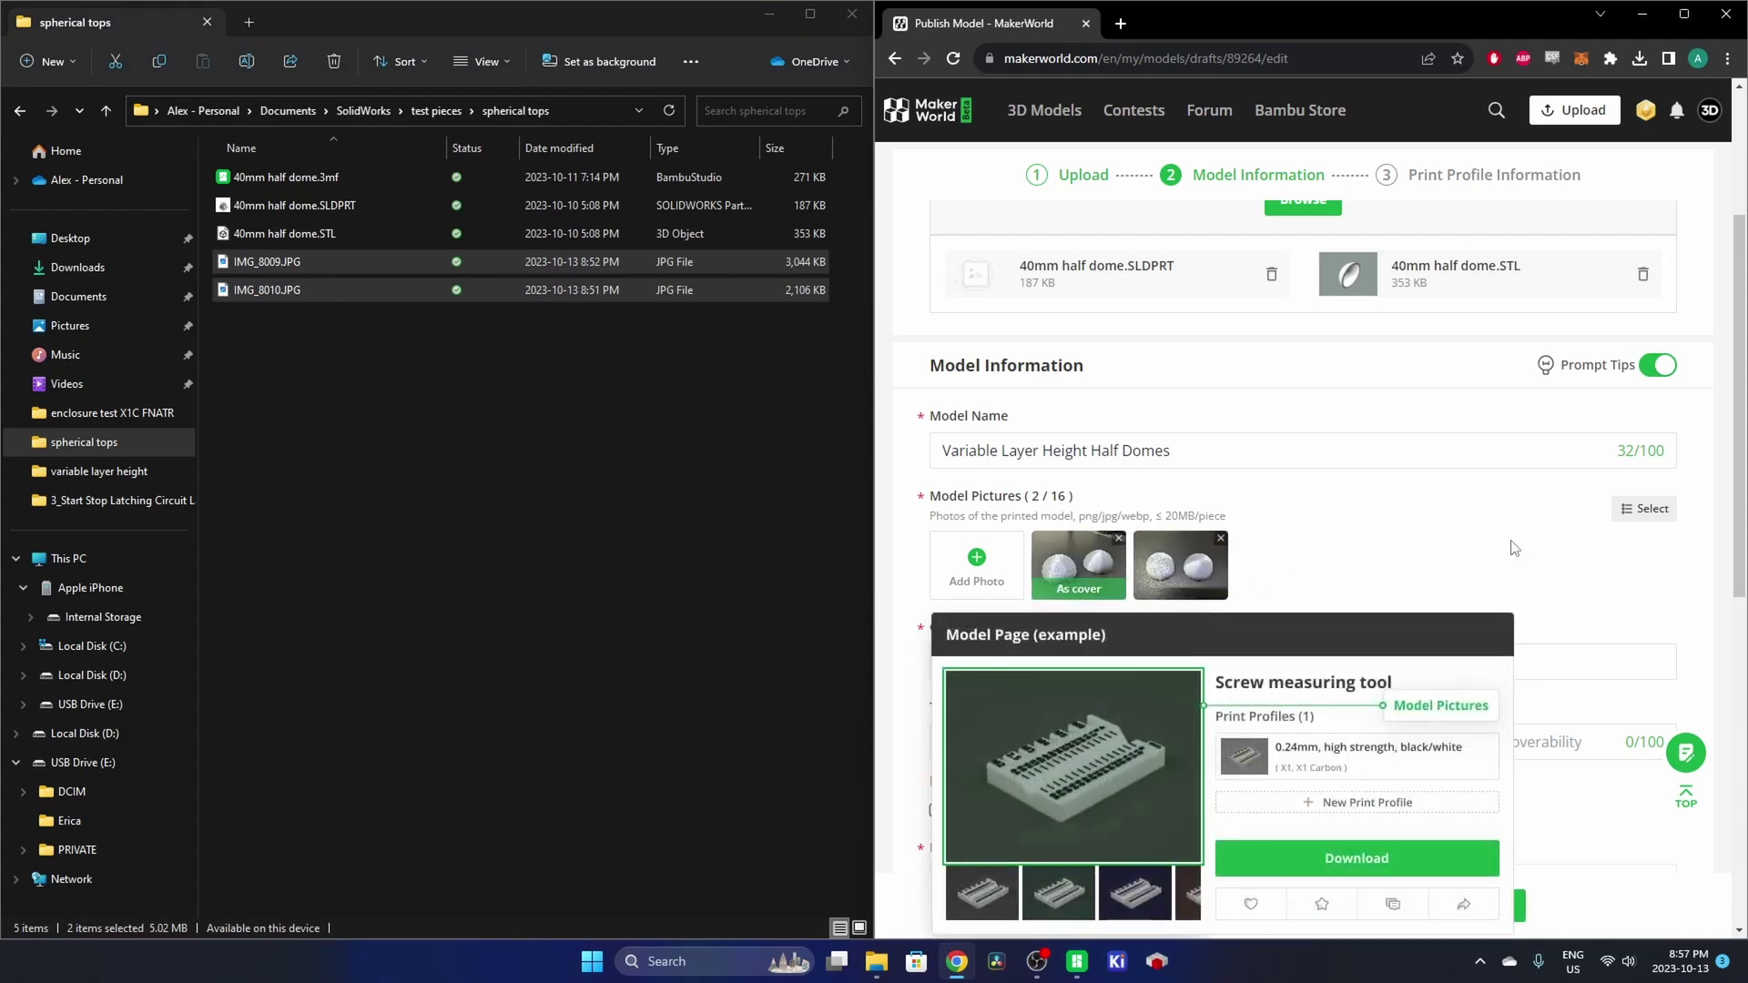
scroll(1495, 519, down, 3)
Set the category to Test Models and add the tag 'sphere'
click(1006, 391)
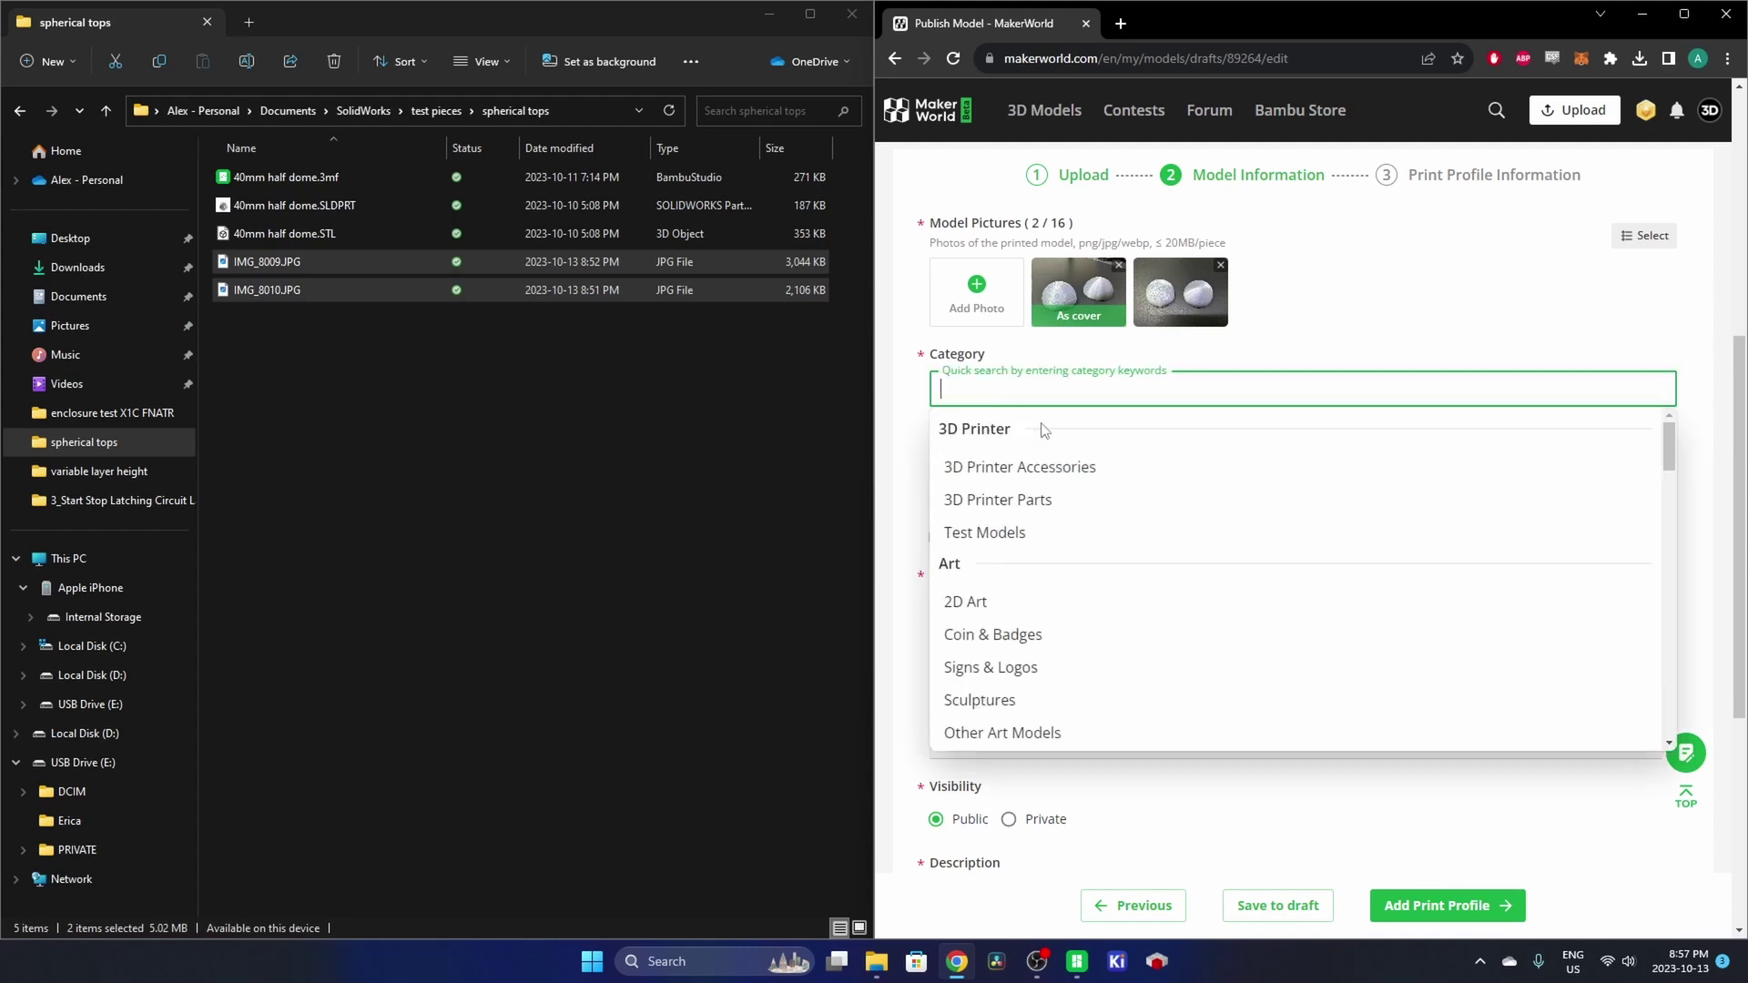
click(992, 538)
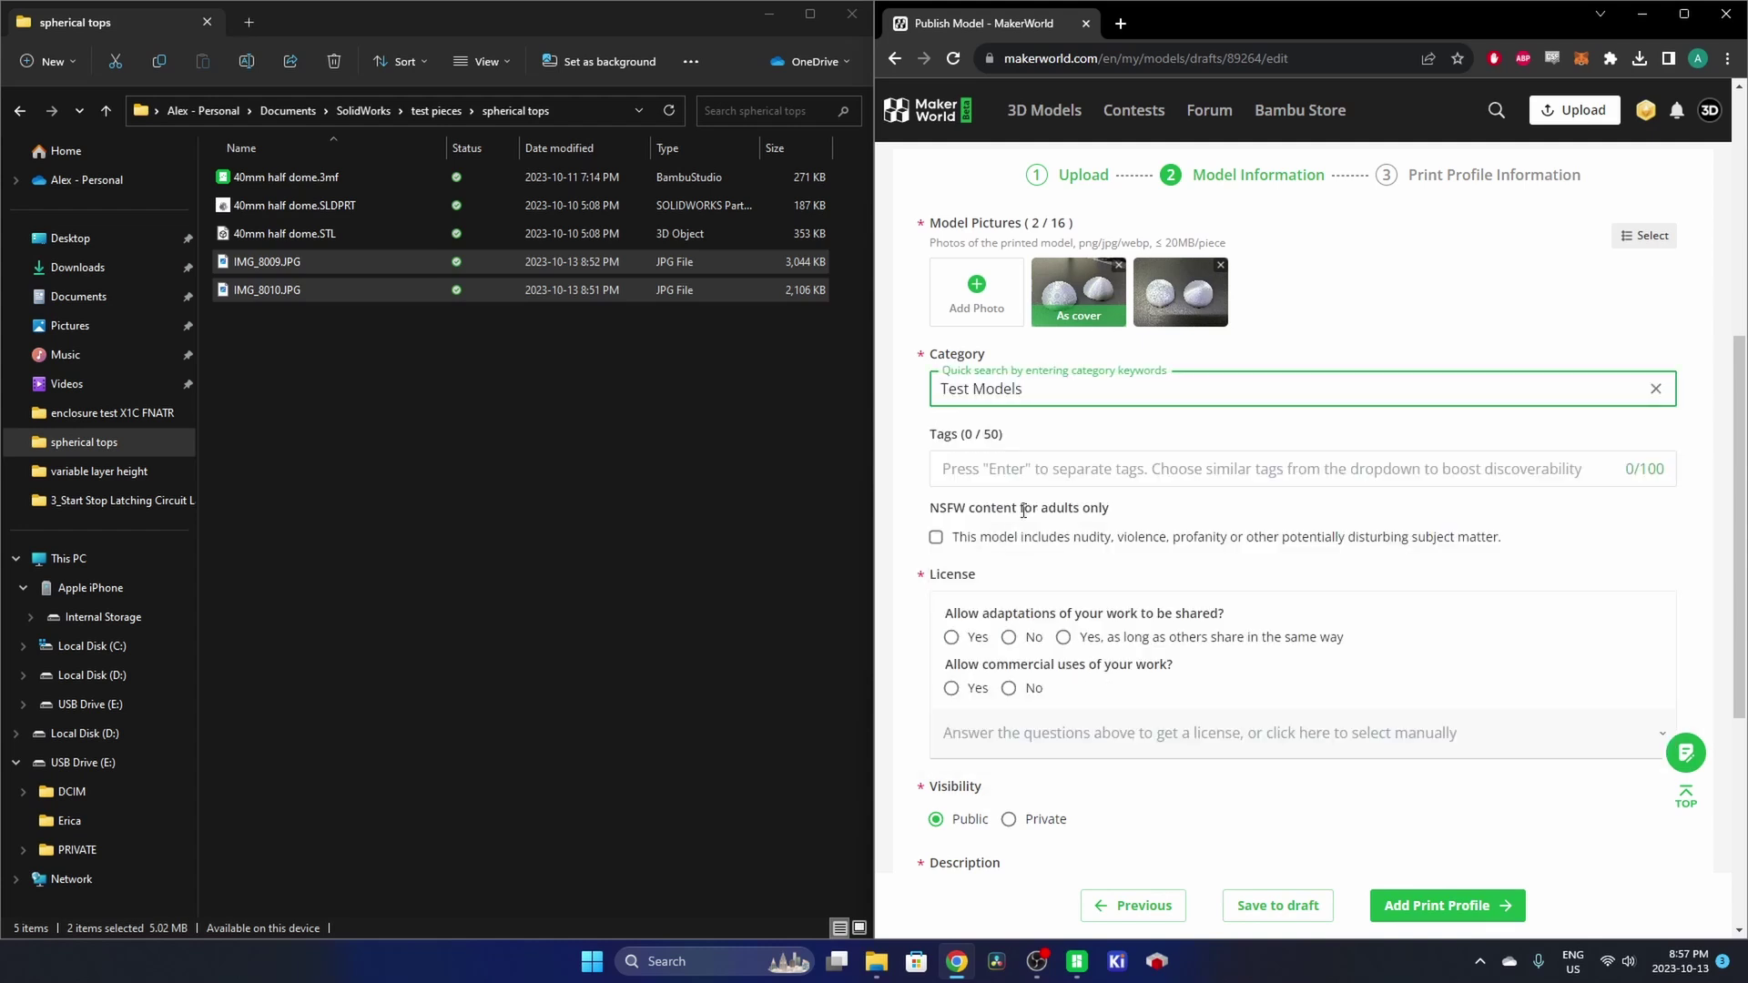
click(1019, 477)
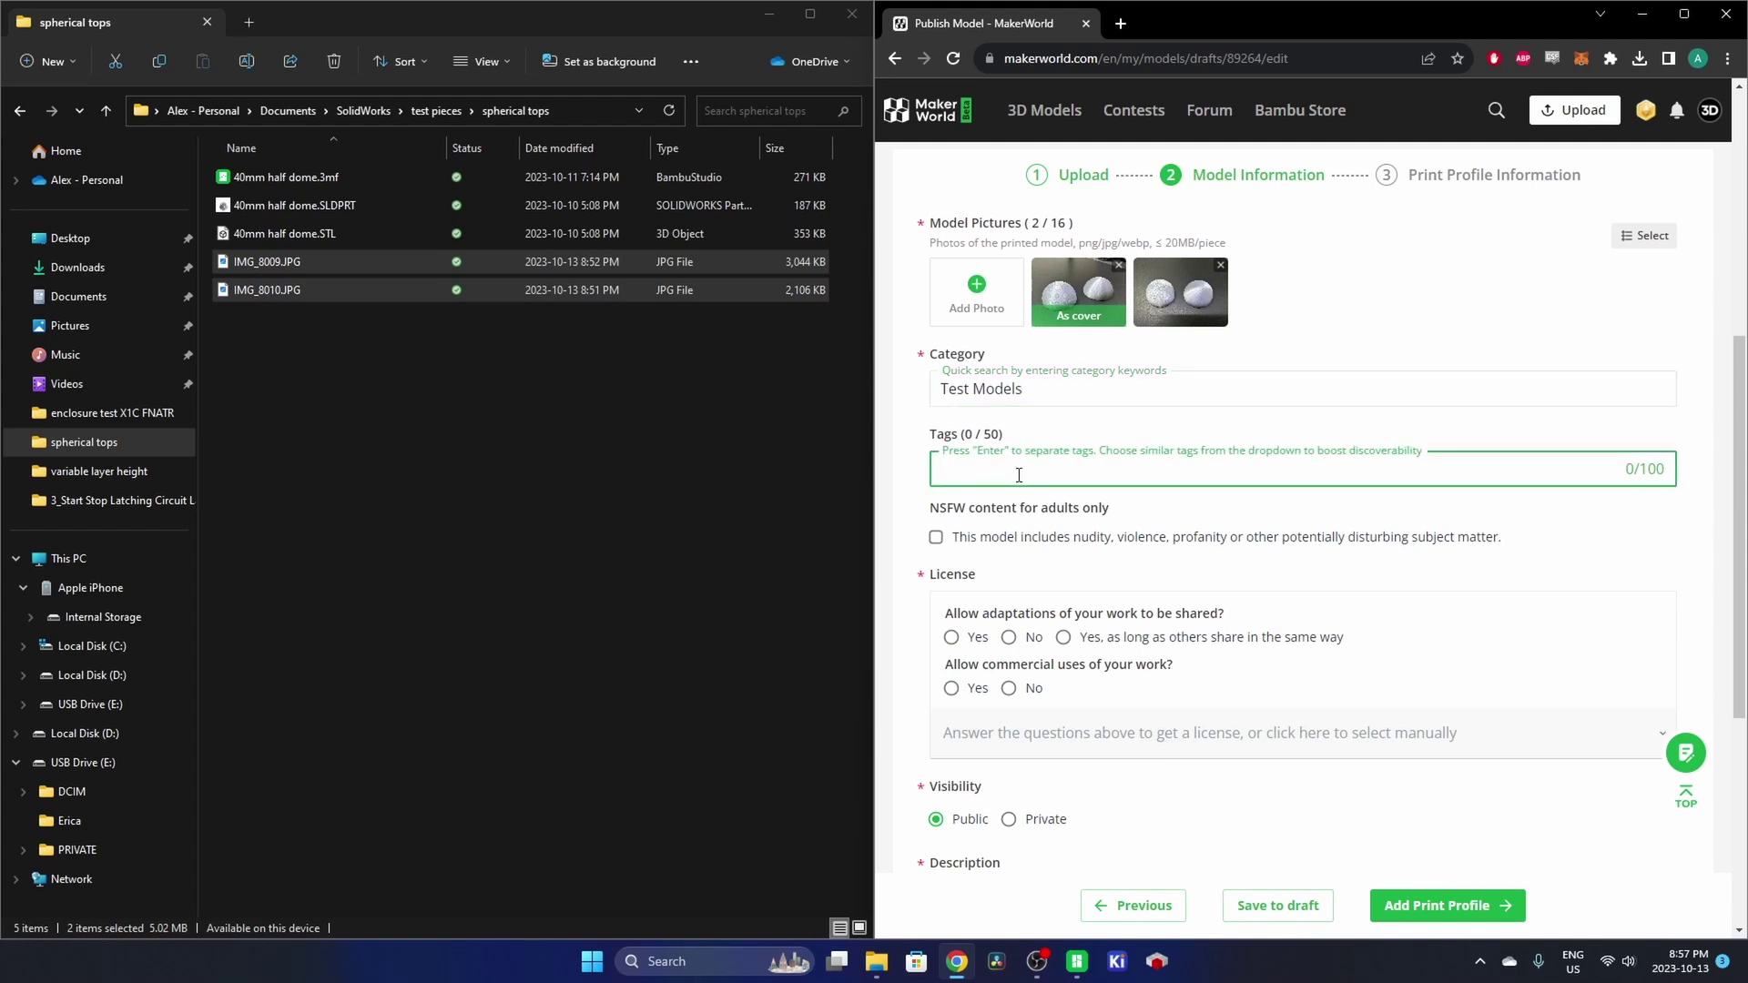
text(sphere)
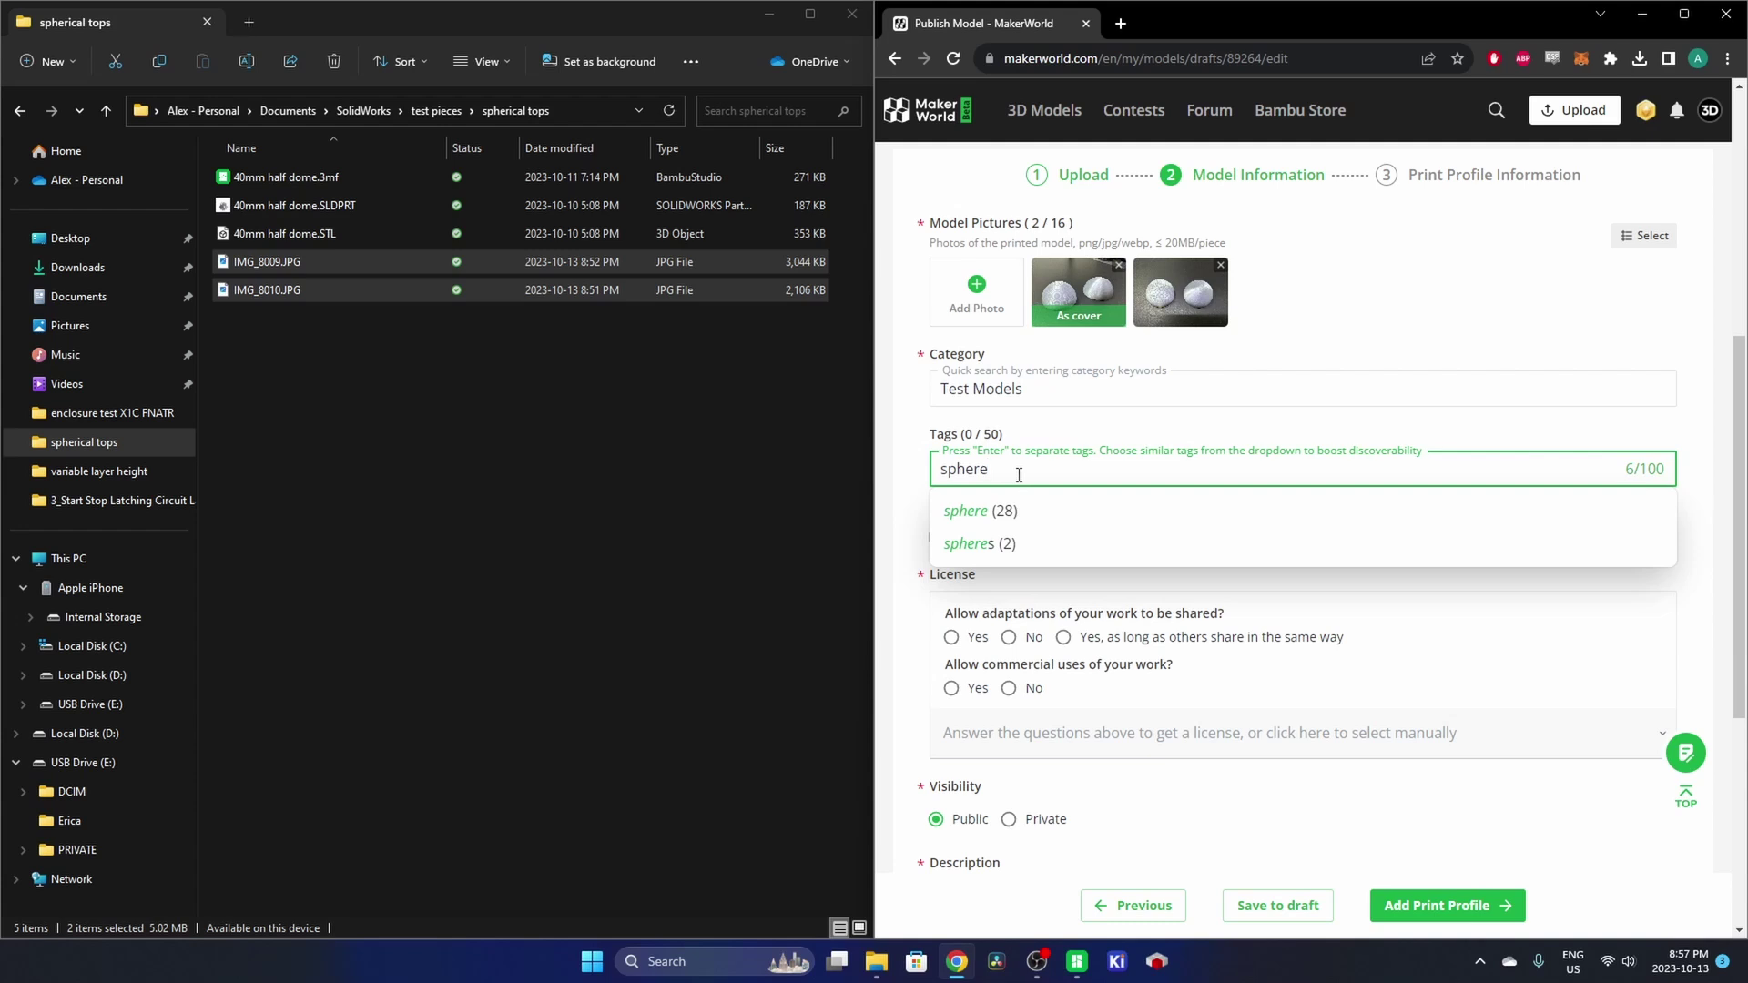
key(Return)
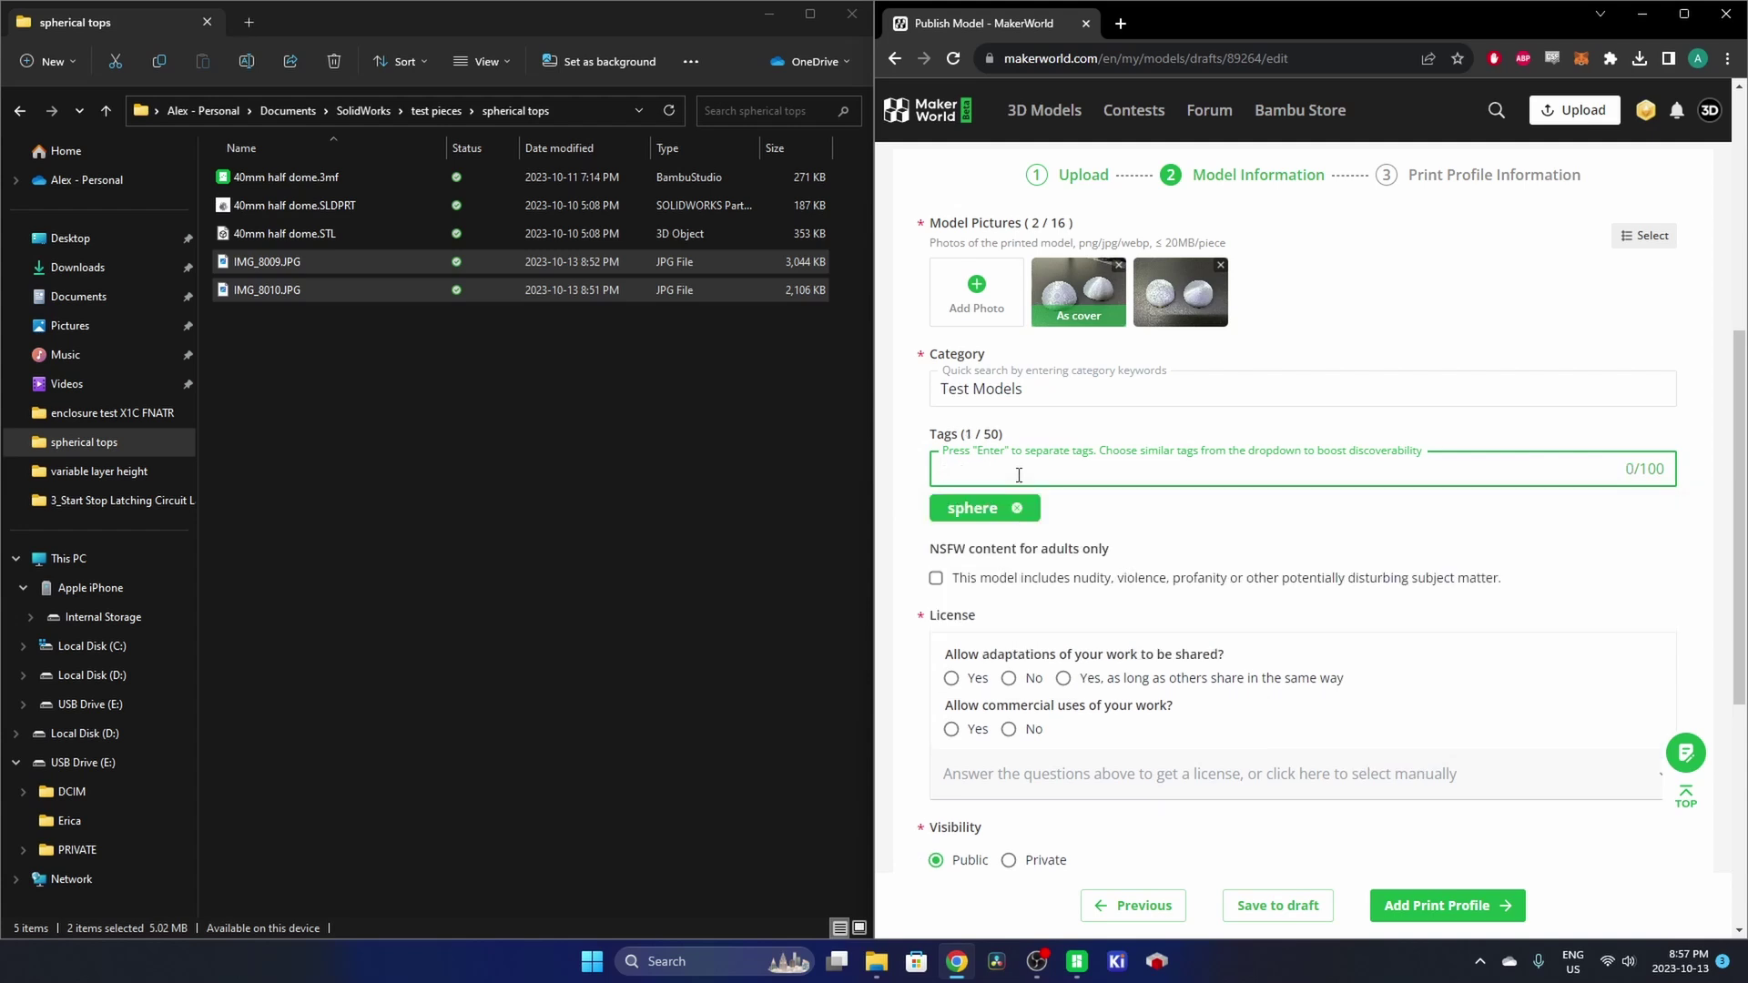
Add the tags dome, variable height, variable and height
text(dome)
key(Return)
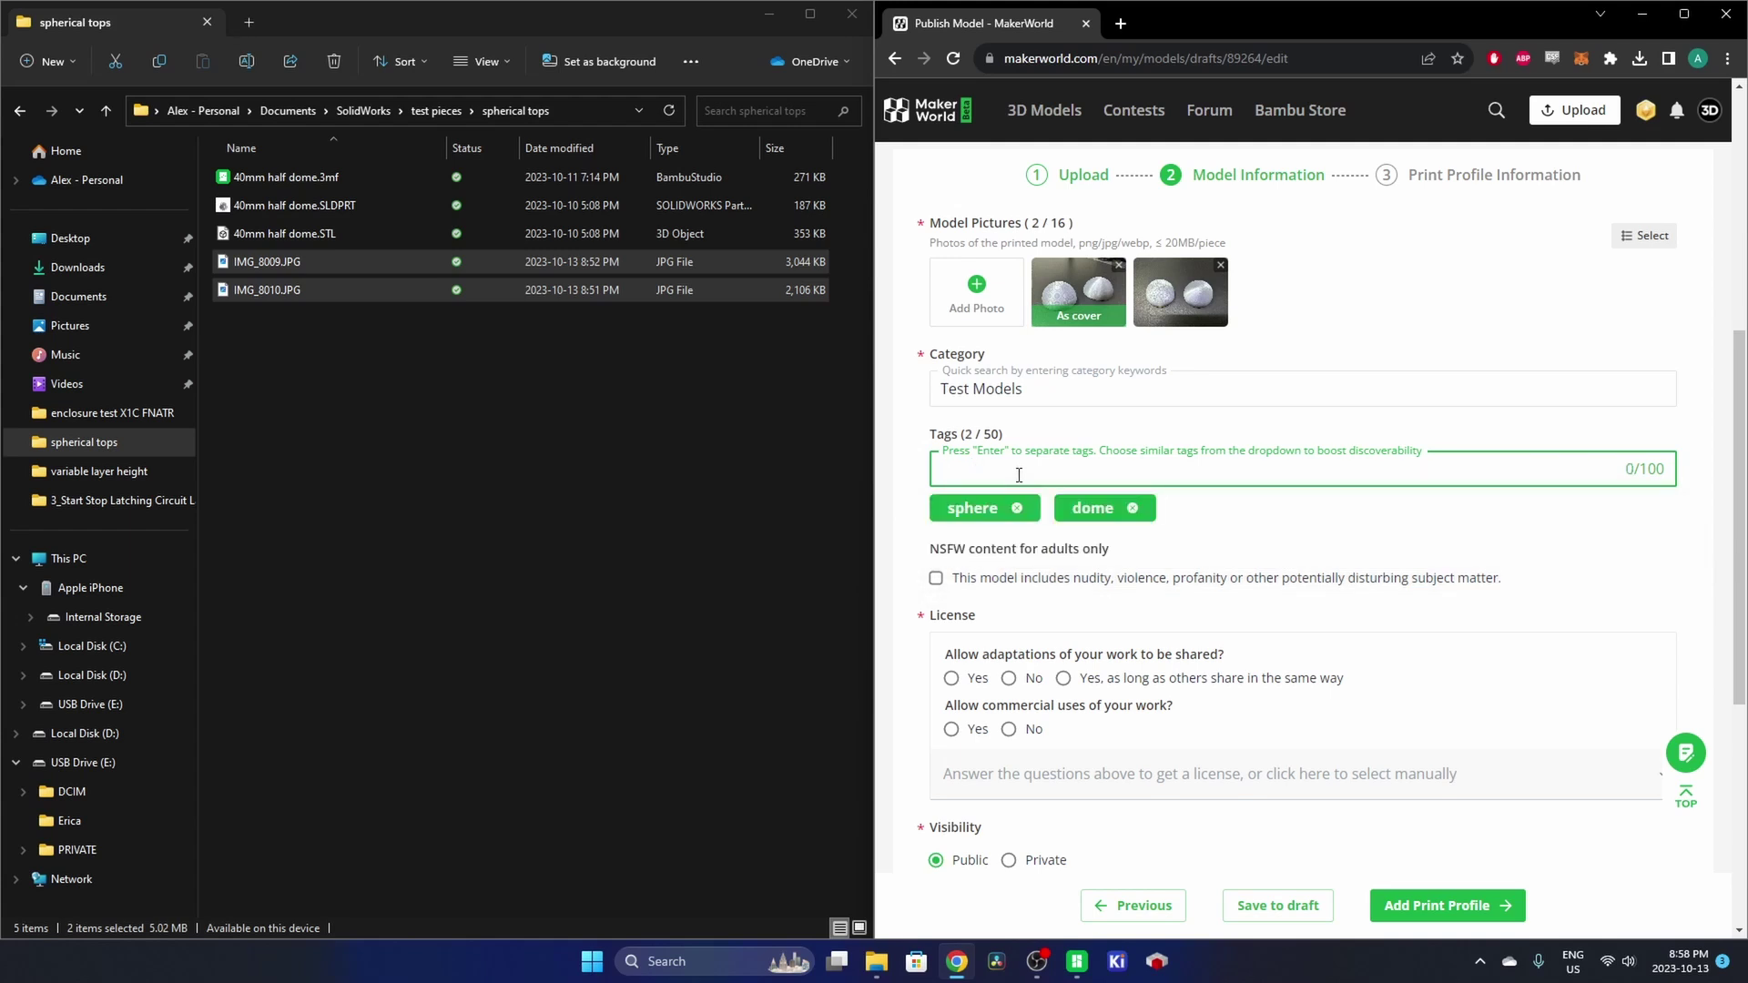
text(variable height)
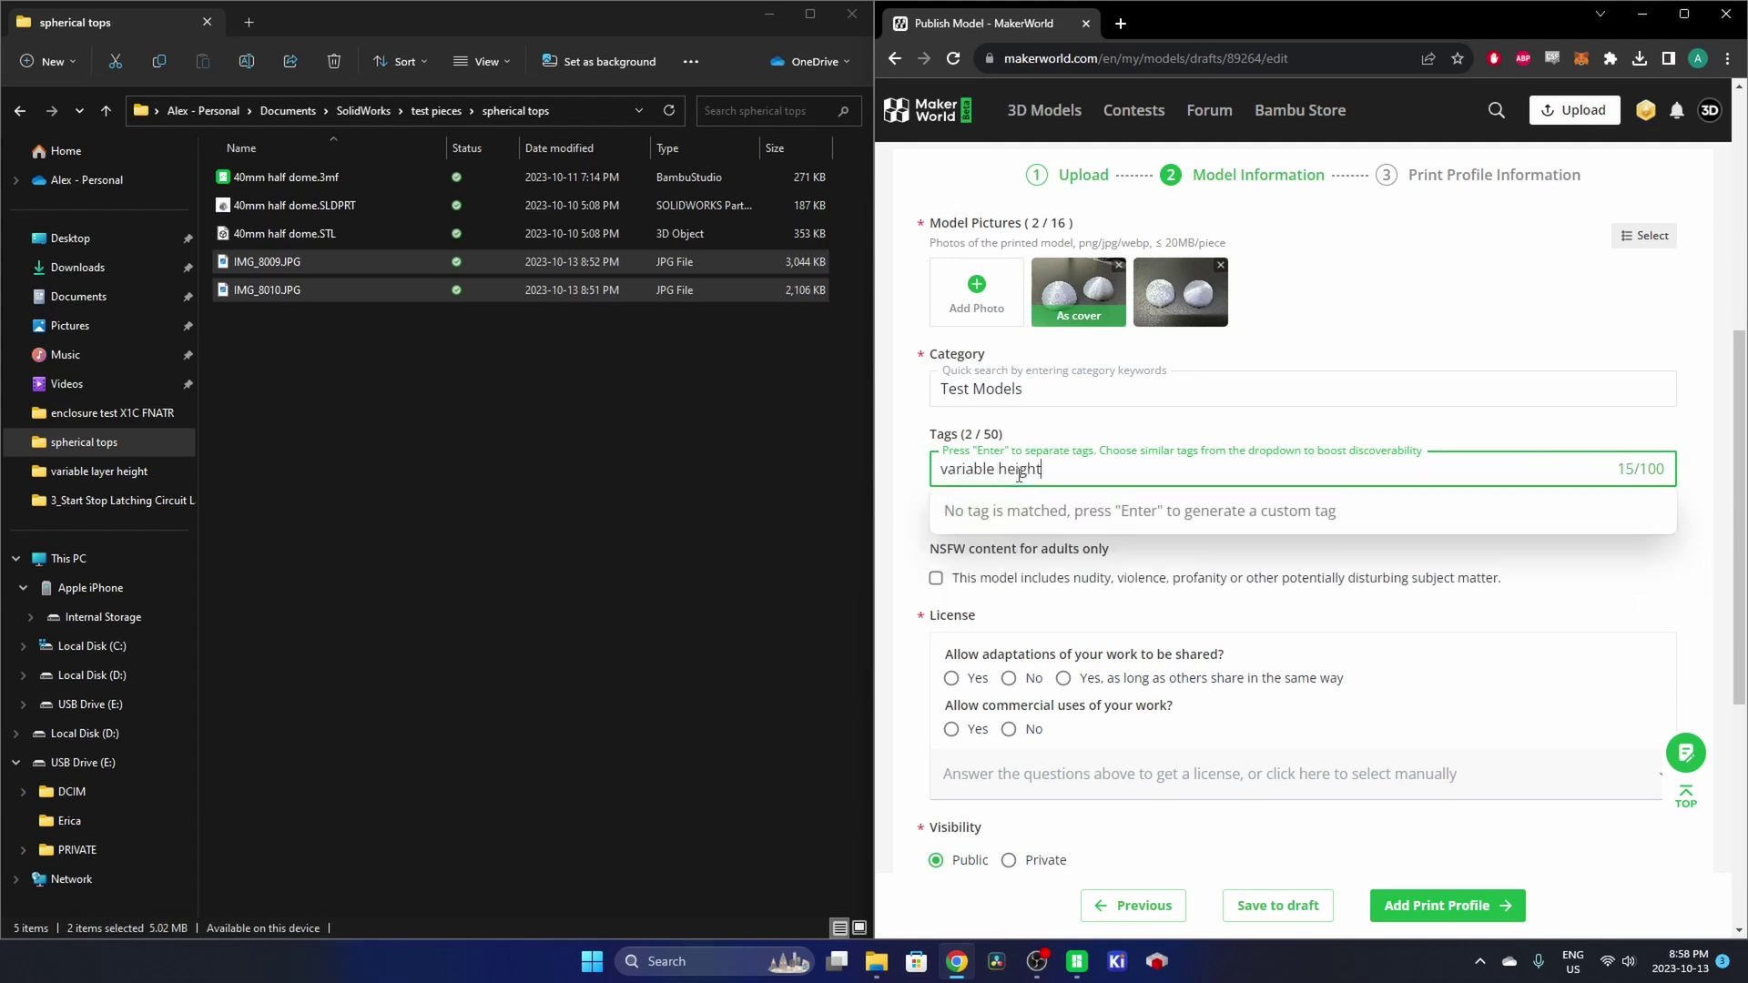
key(Return)
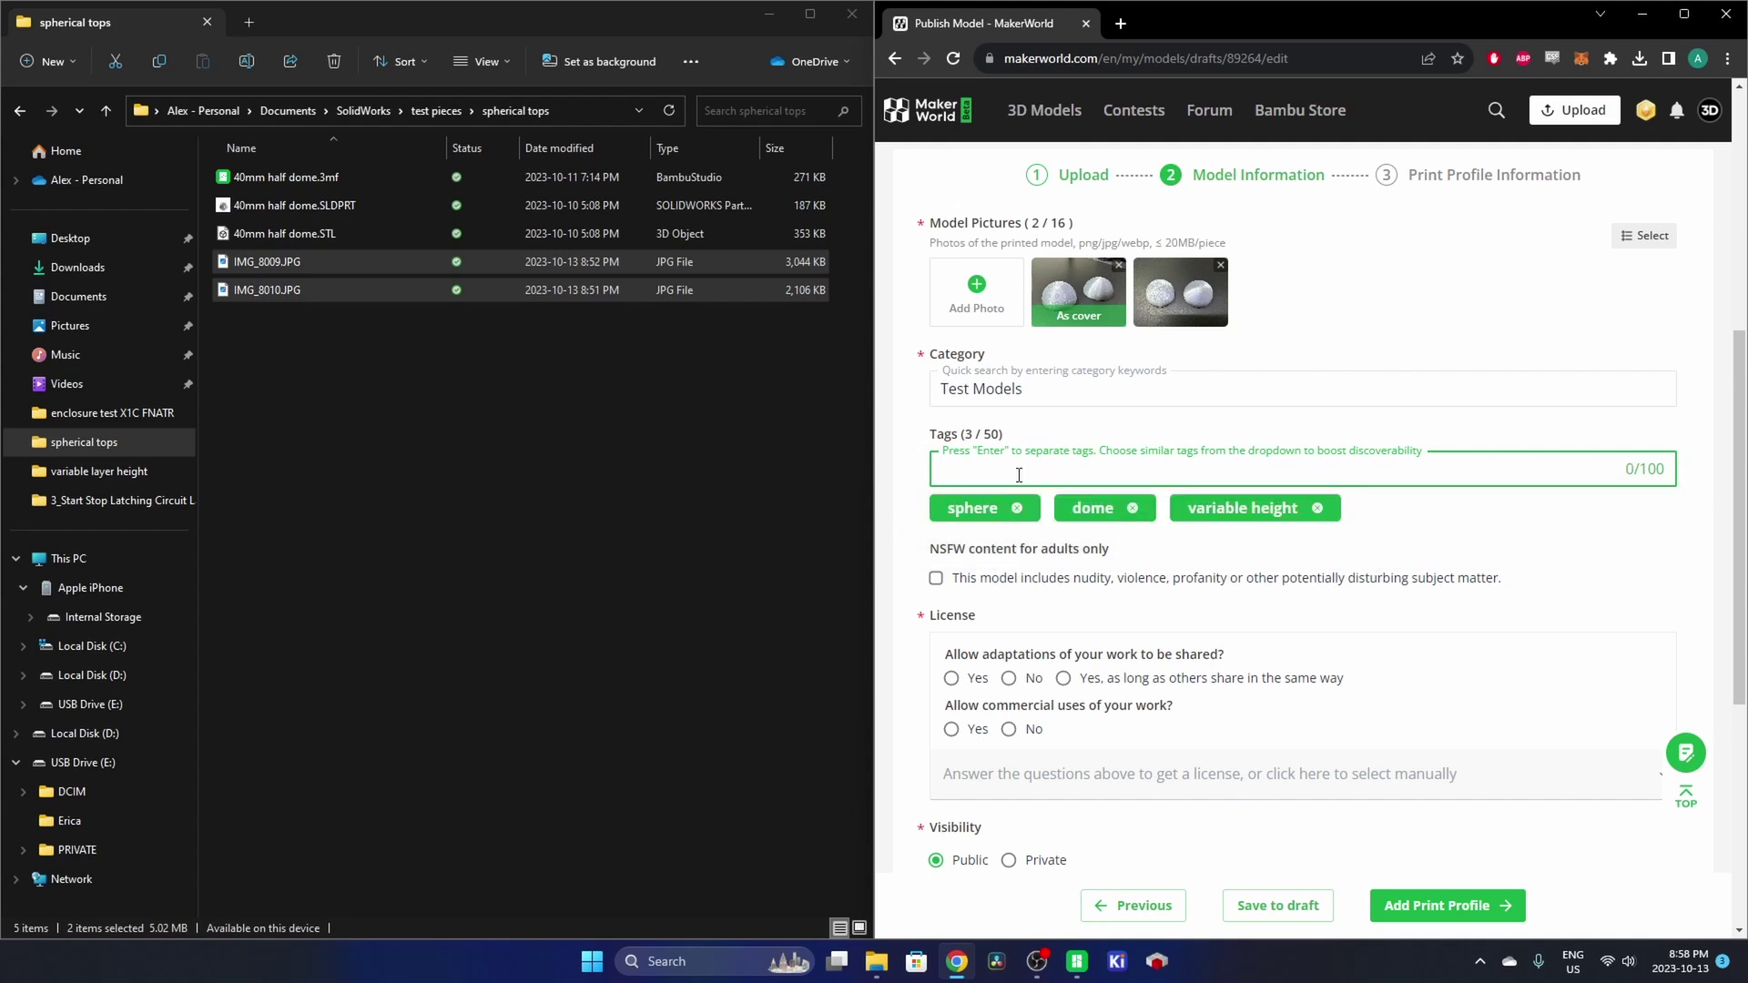
text(variable)
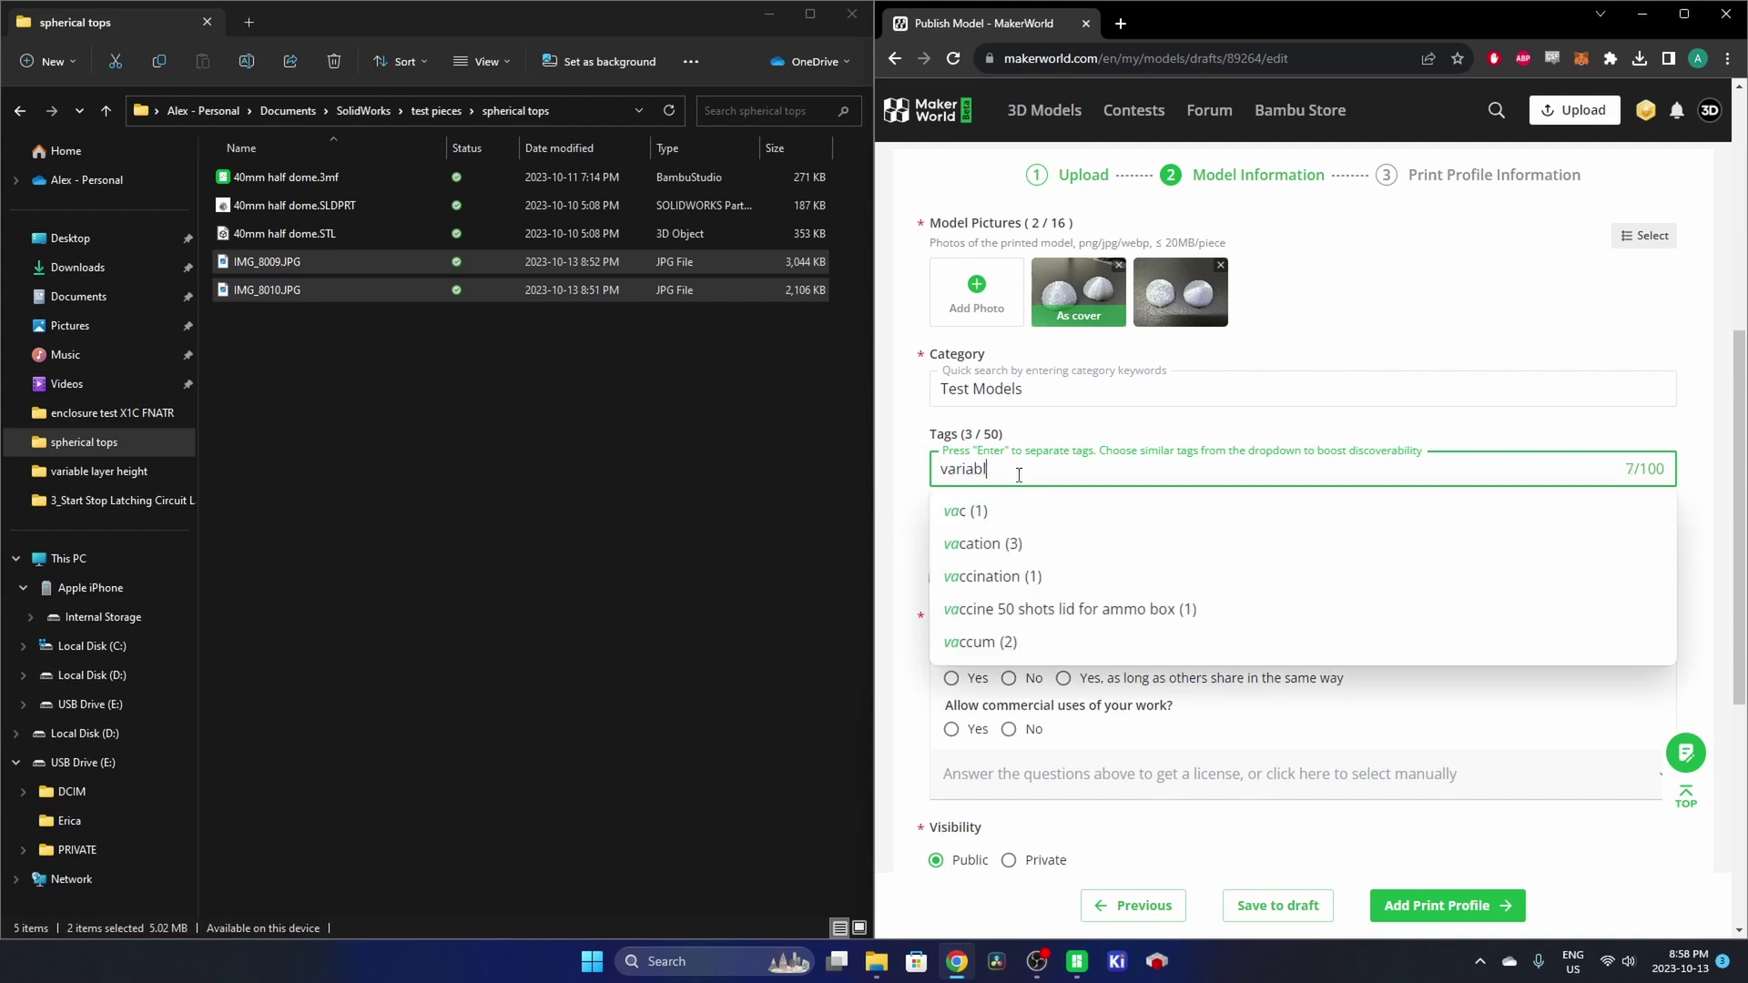
key(Return)
text(hei)
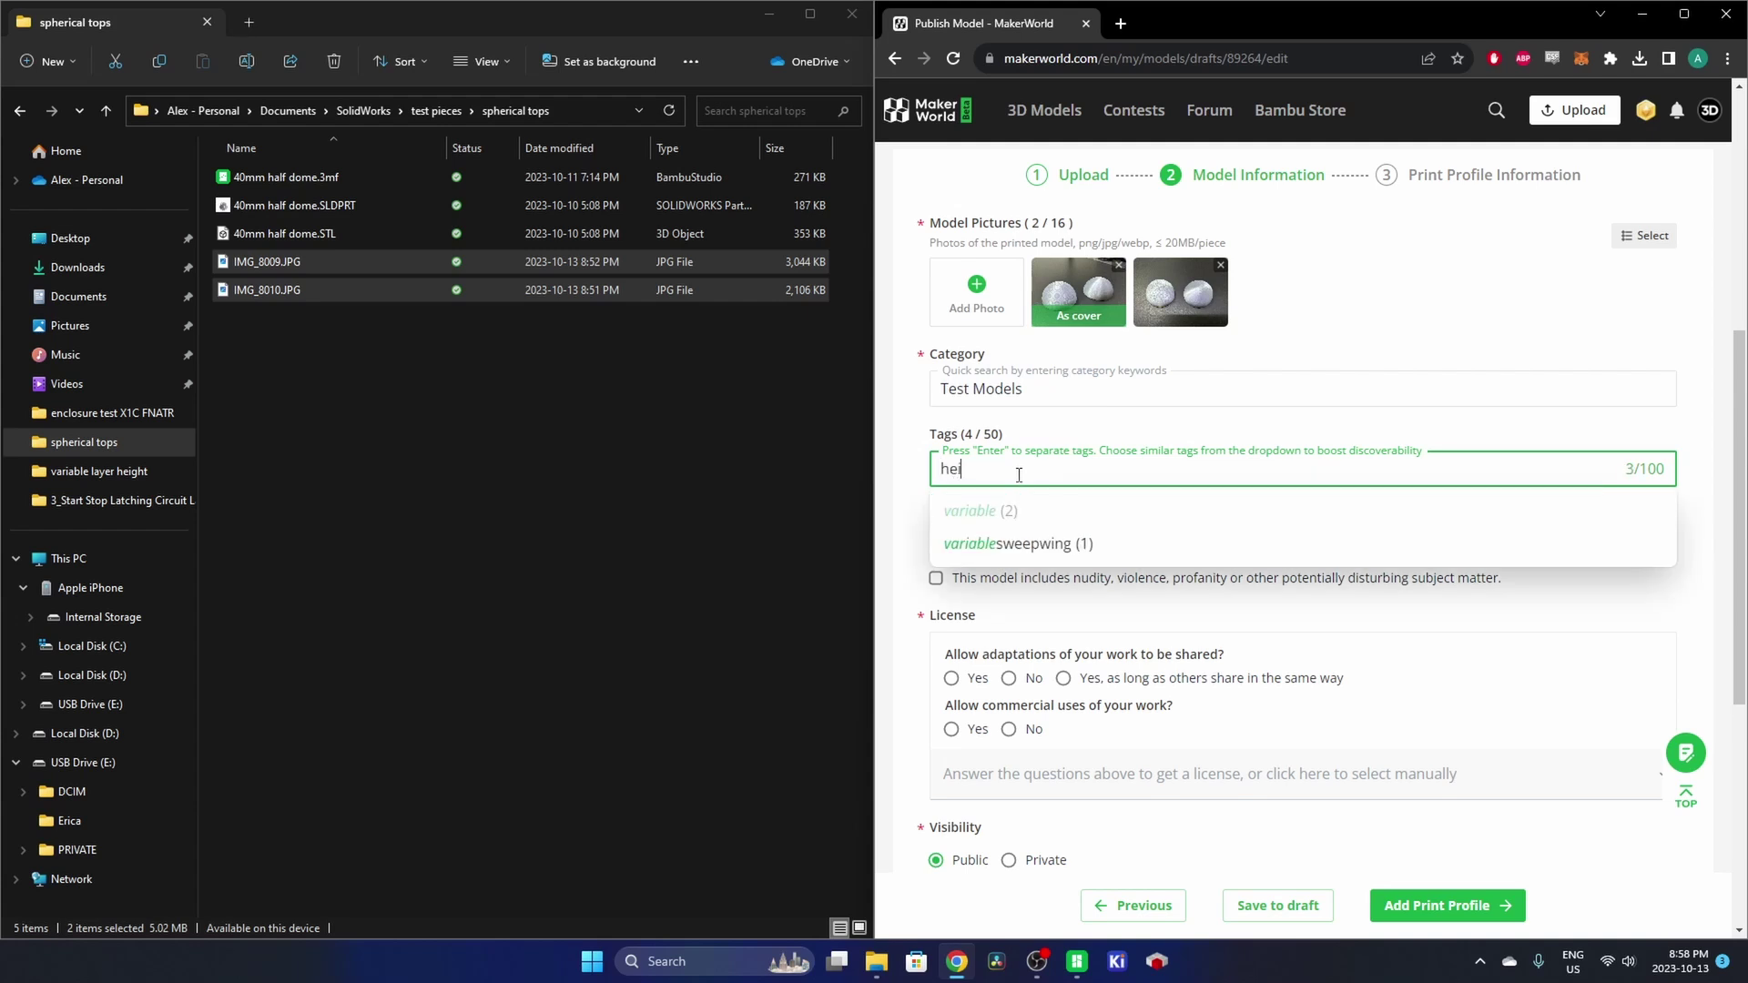
text(ght)
key(Return)
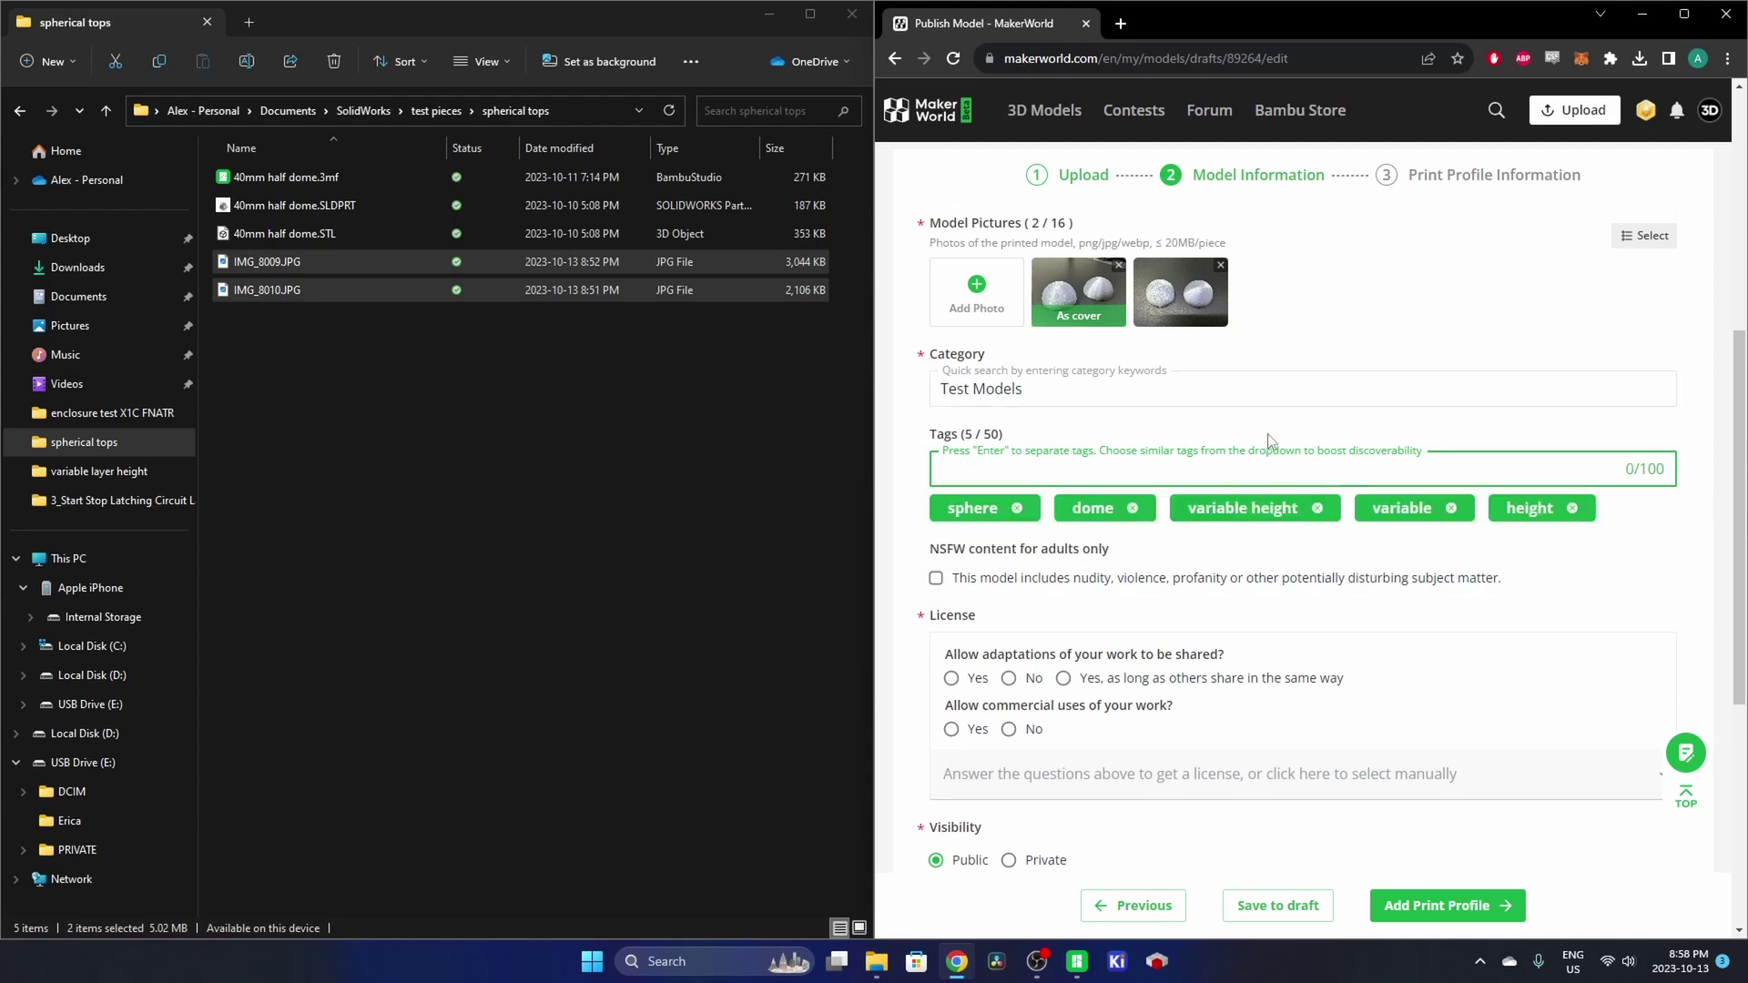
scroll(1018, 474, down, 1)
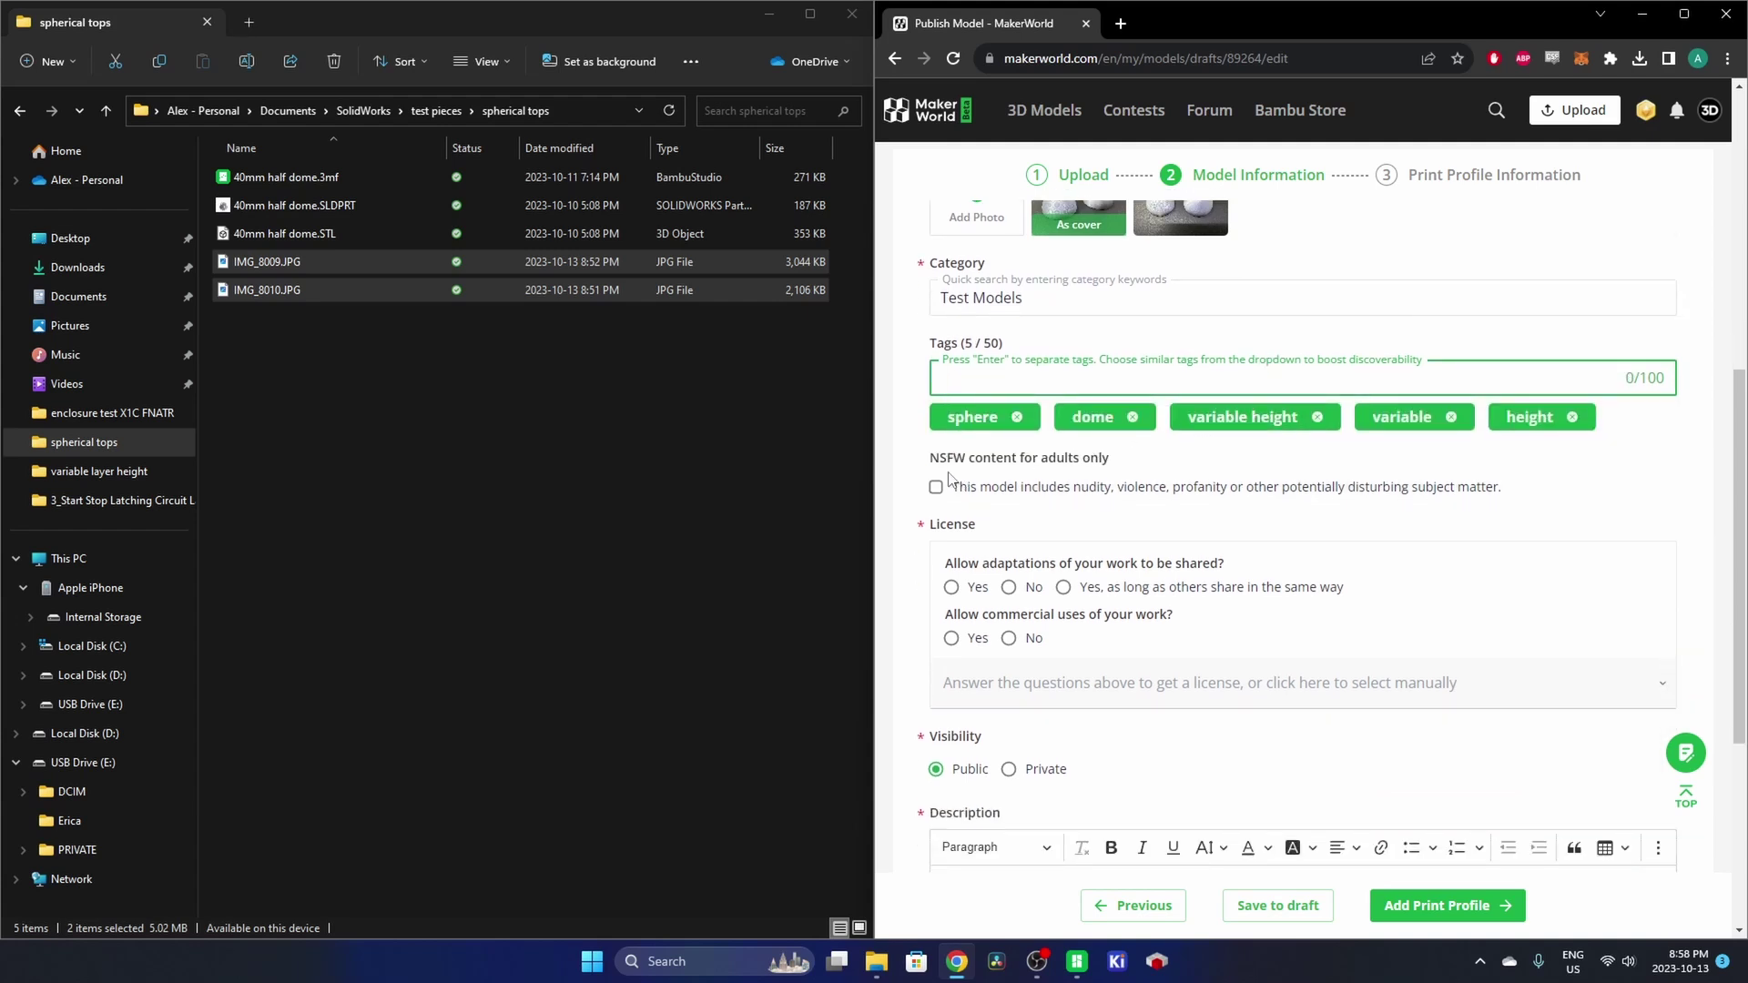
Allow adaptations, commercial use and sharing without attribution, giving a CC Public Domain license
scroll(949, 449, down, 1)
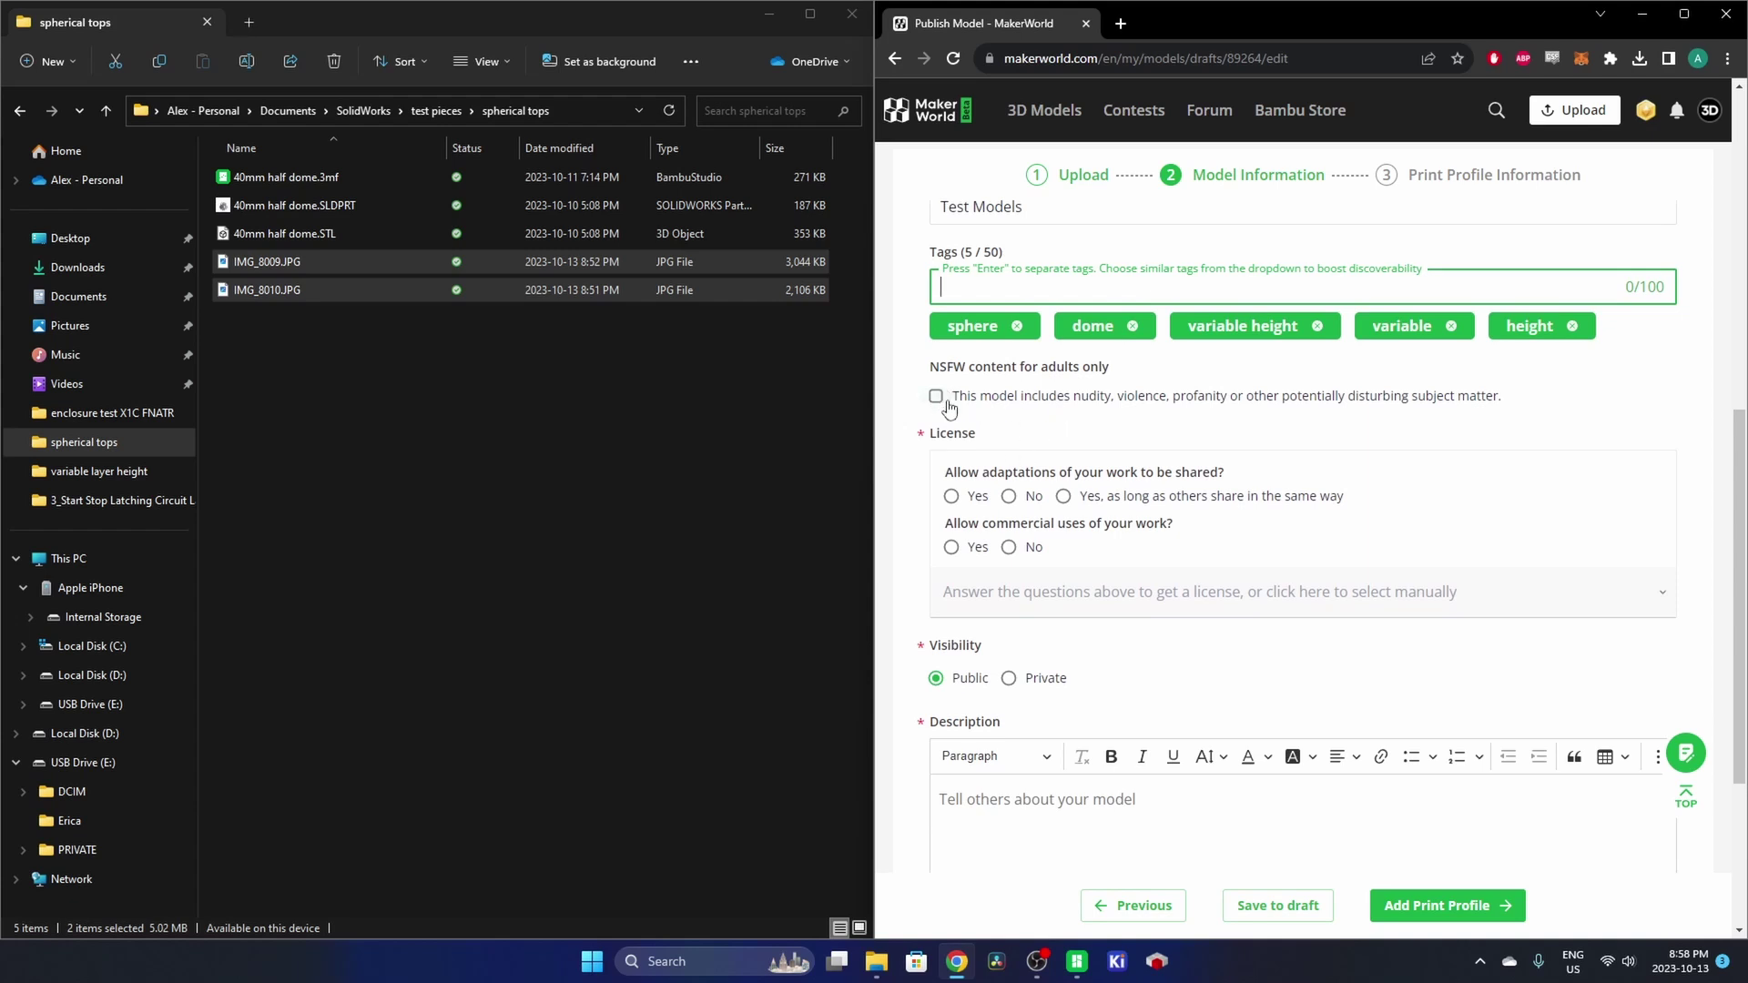
scroll(1132, 450, down, 1)
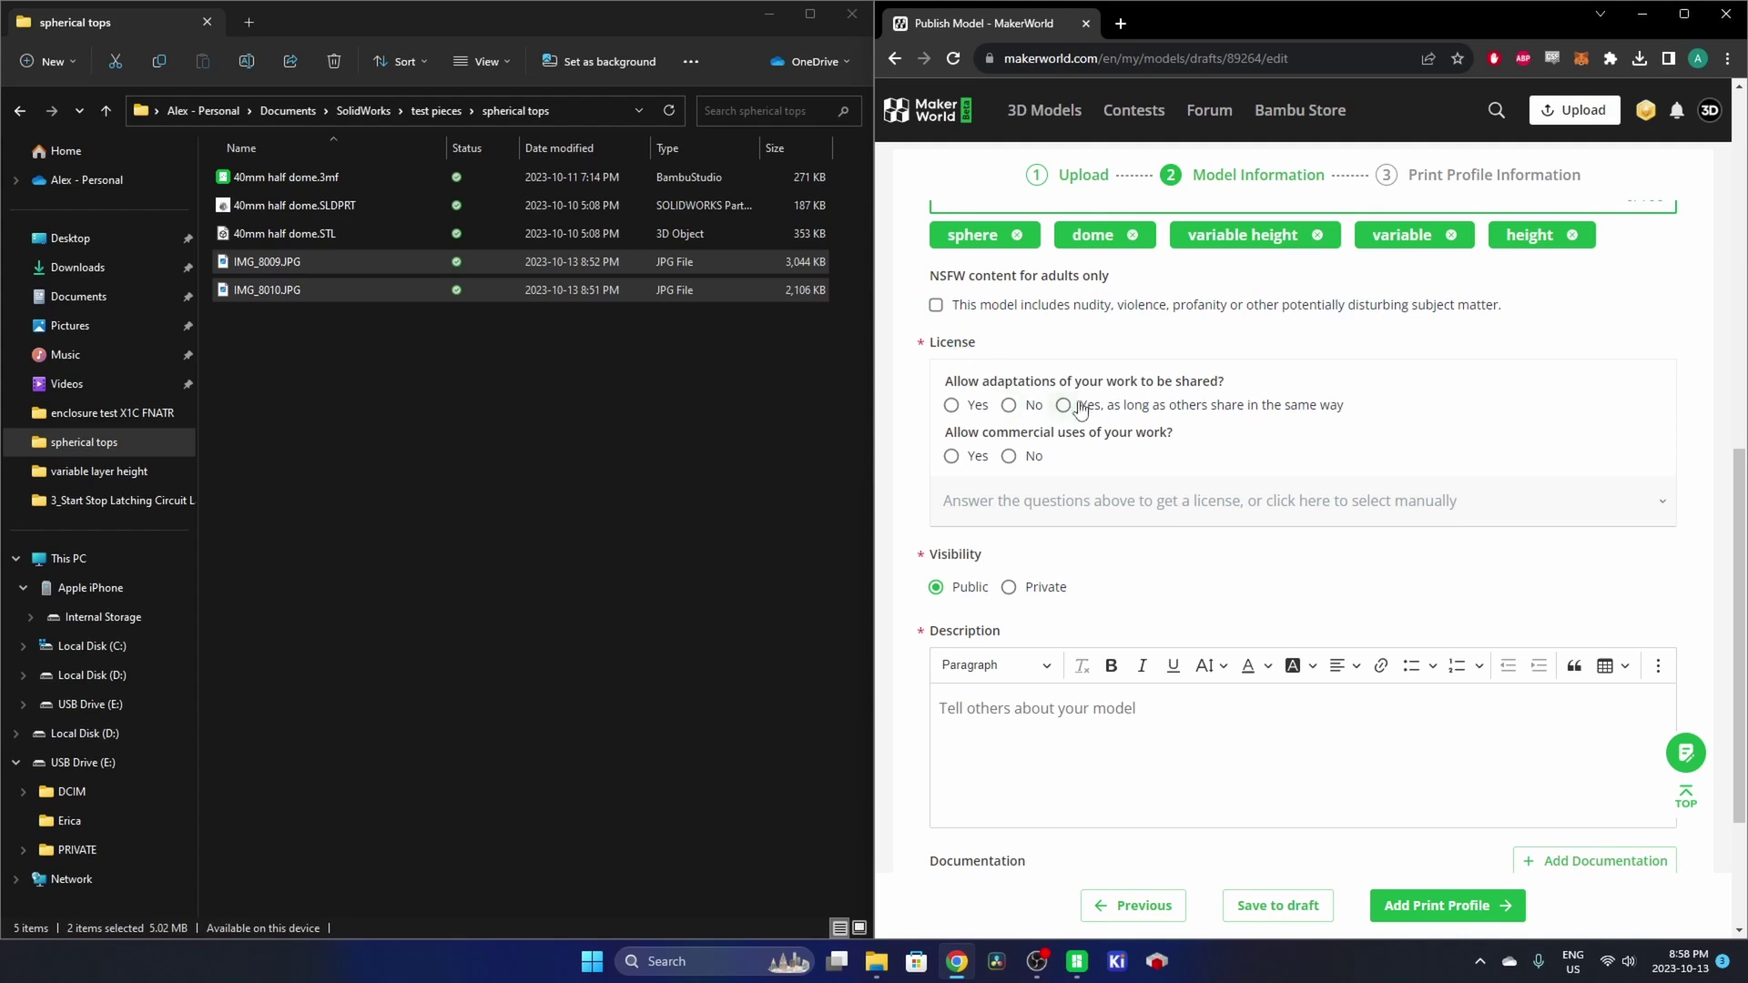
click(952, 405)
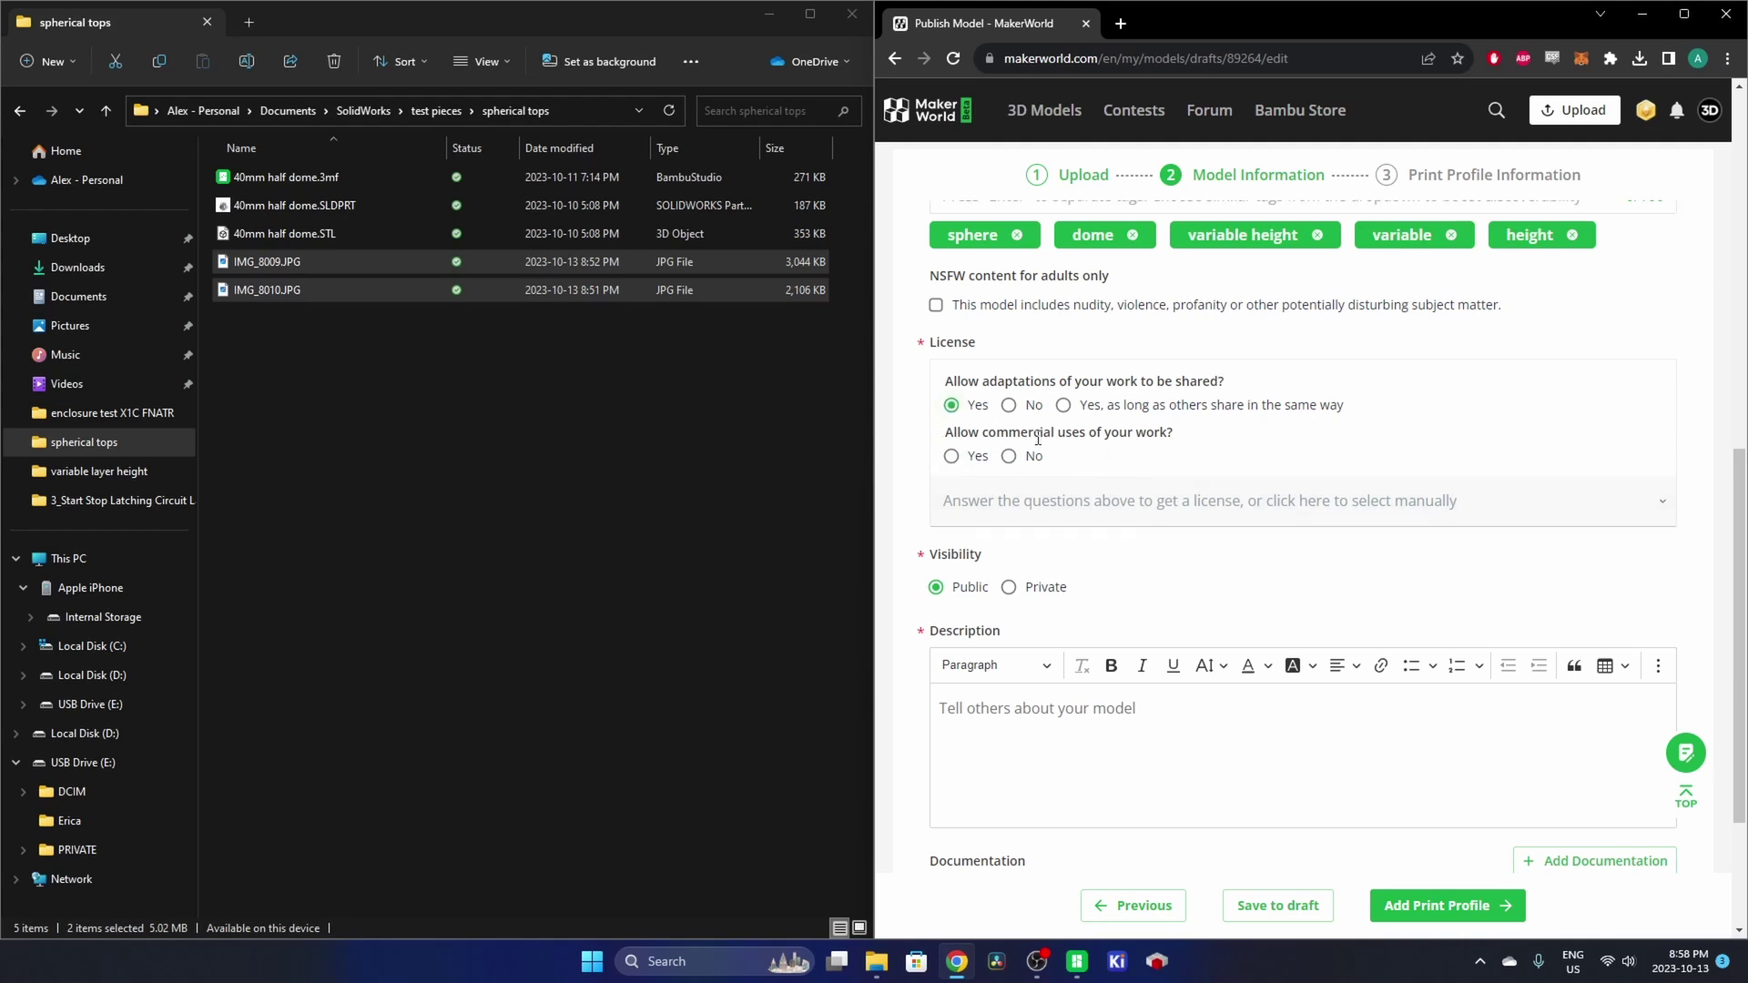
click(951, 457)
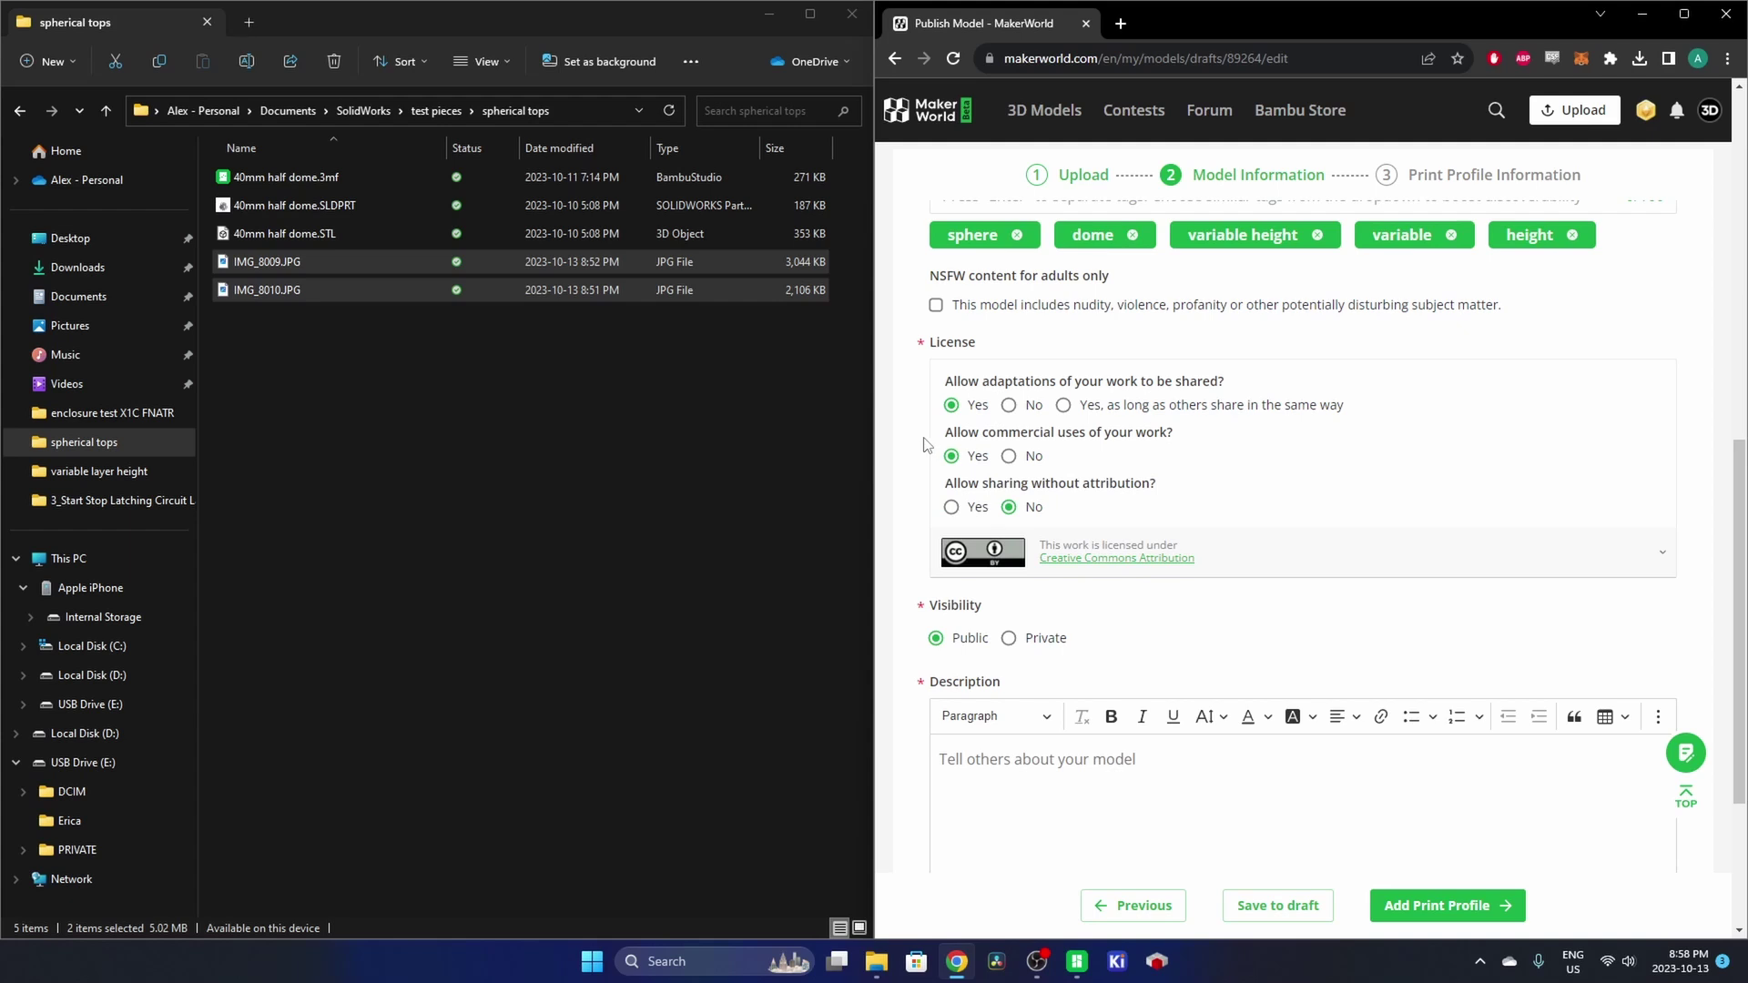
scroll(1033, 504, down, 2)
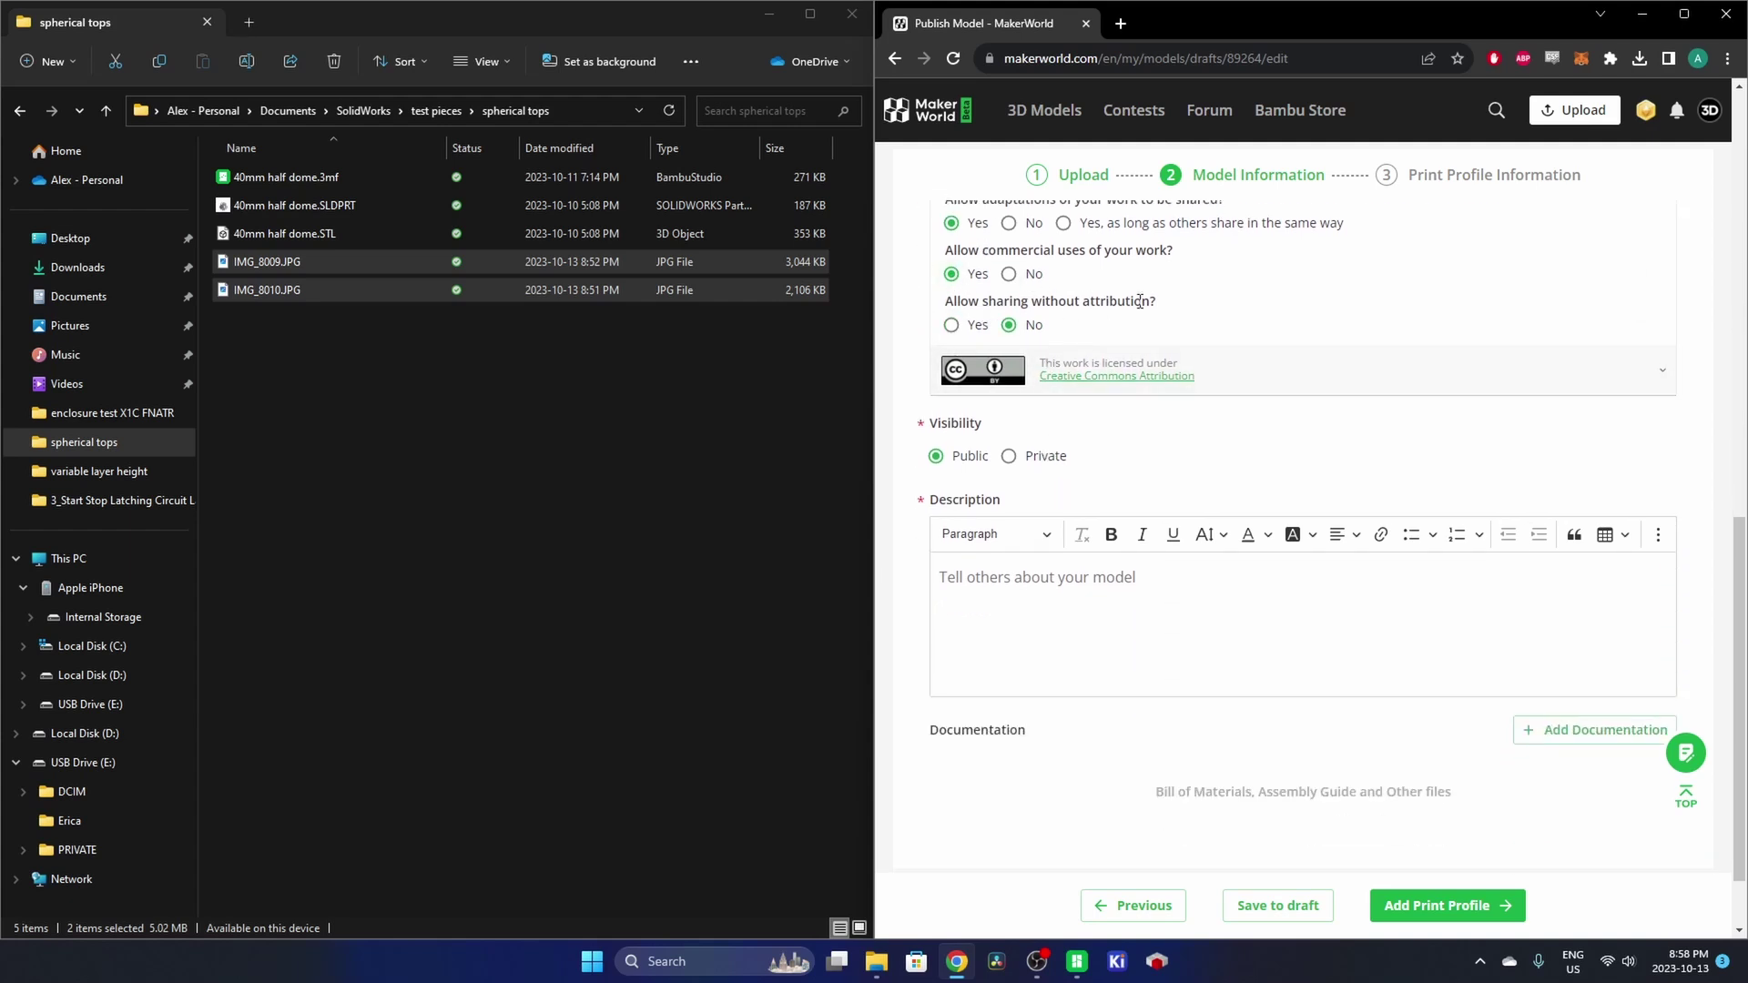
click(952, 325)
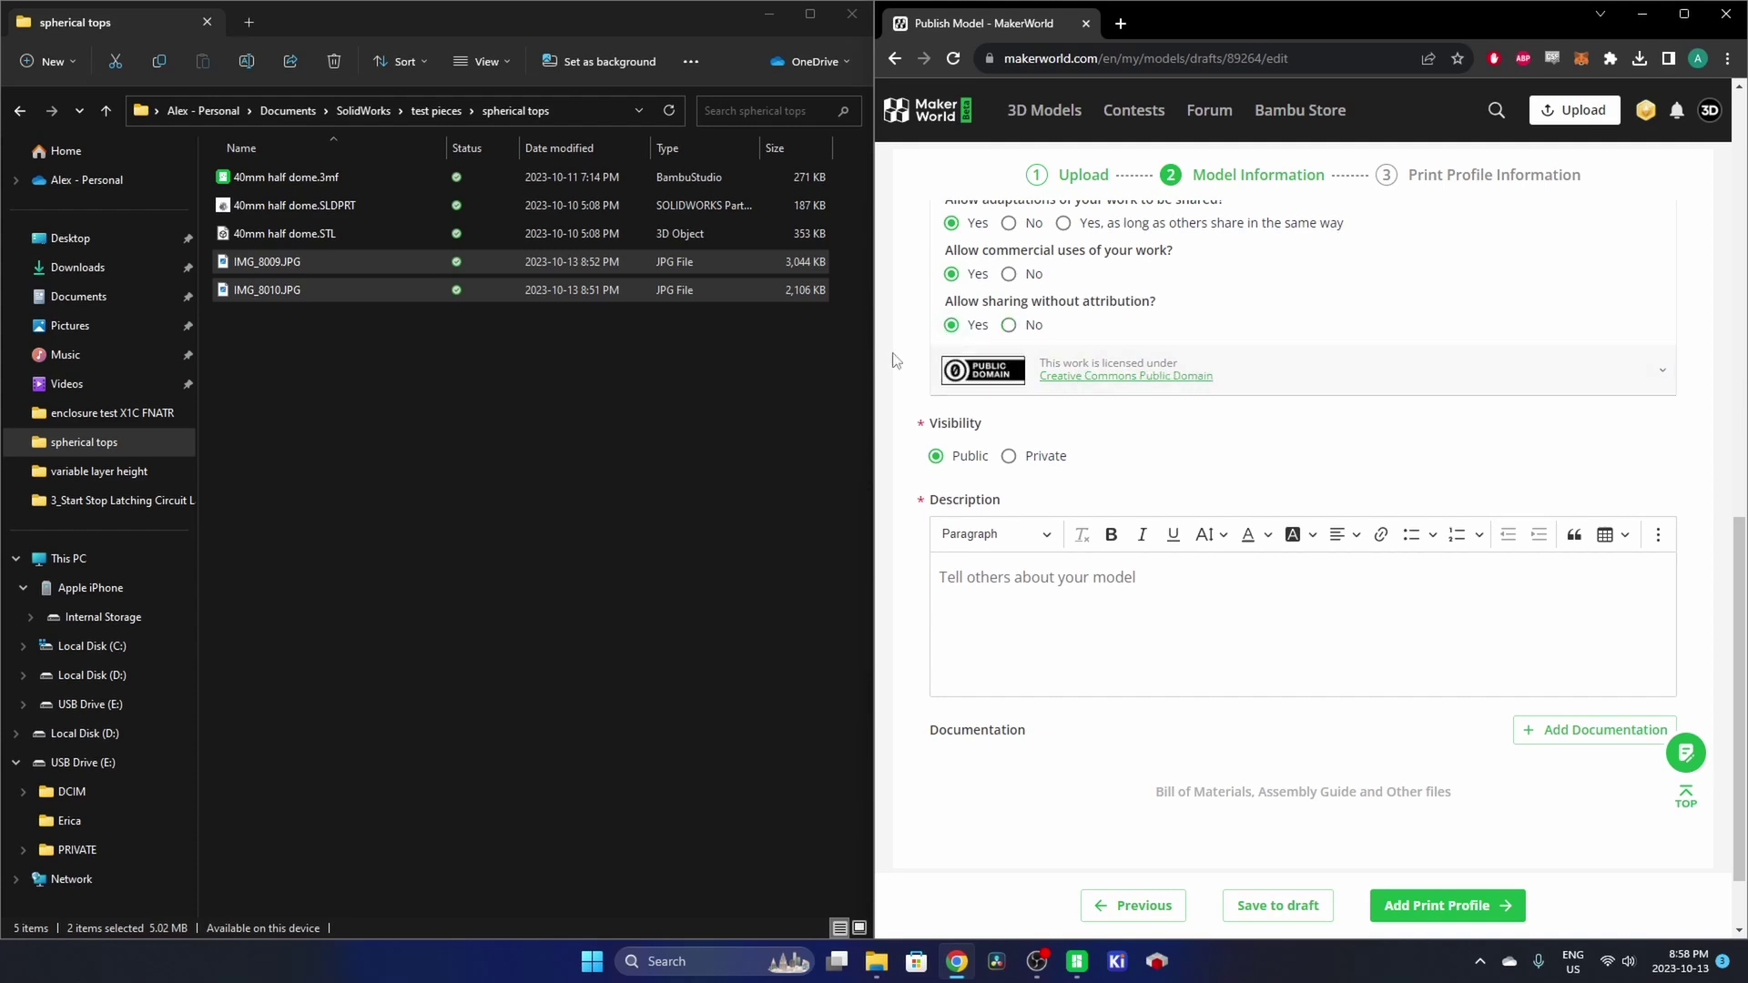
scroll(918, 330, down, 1)
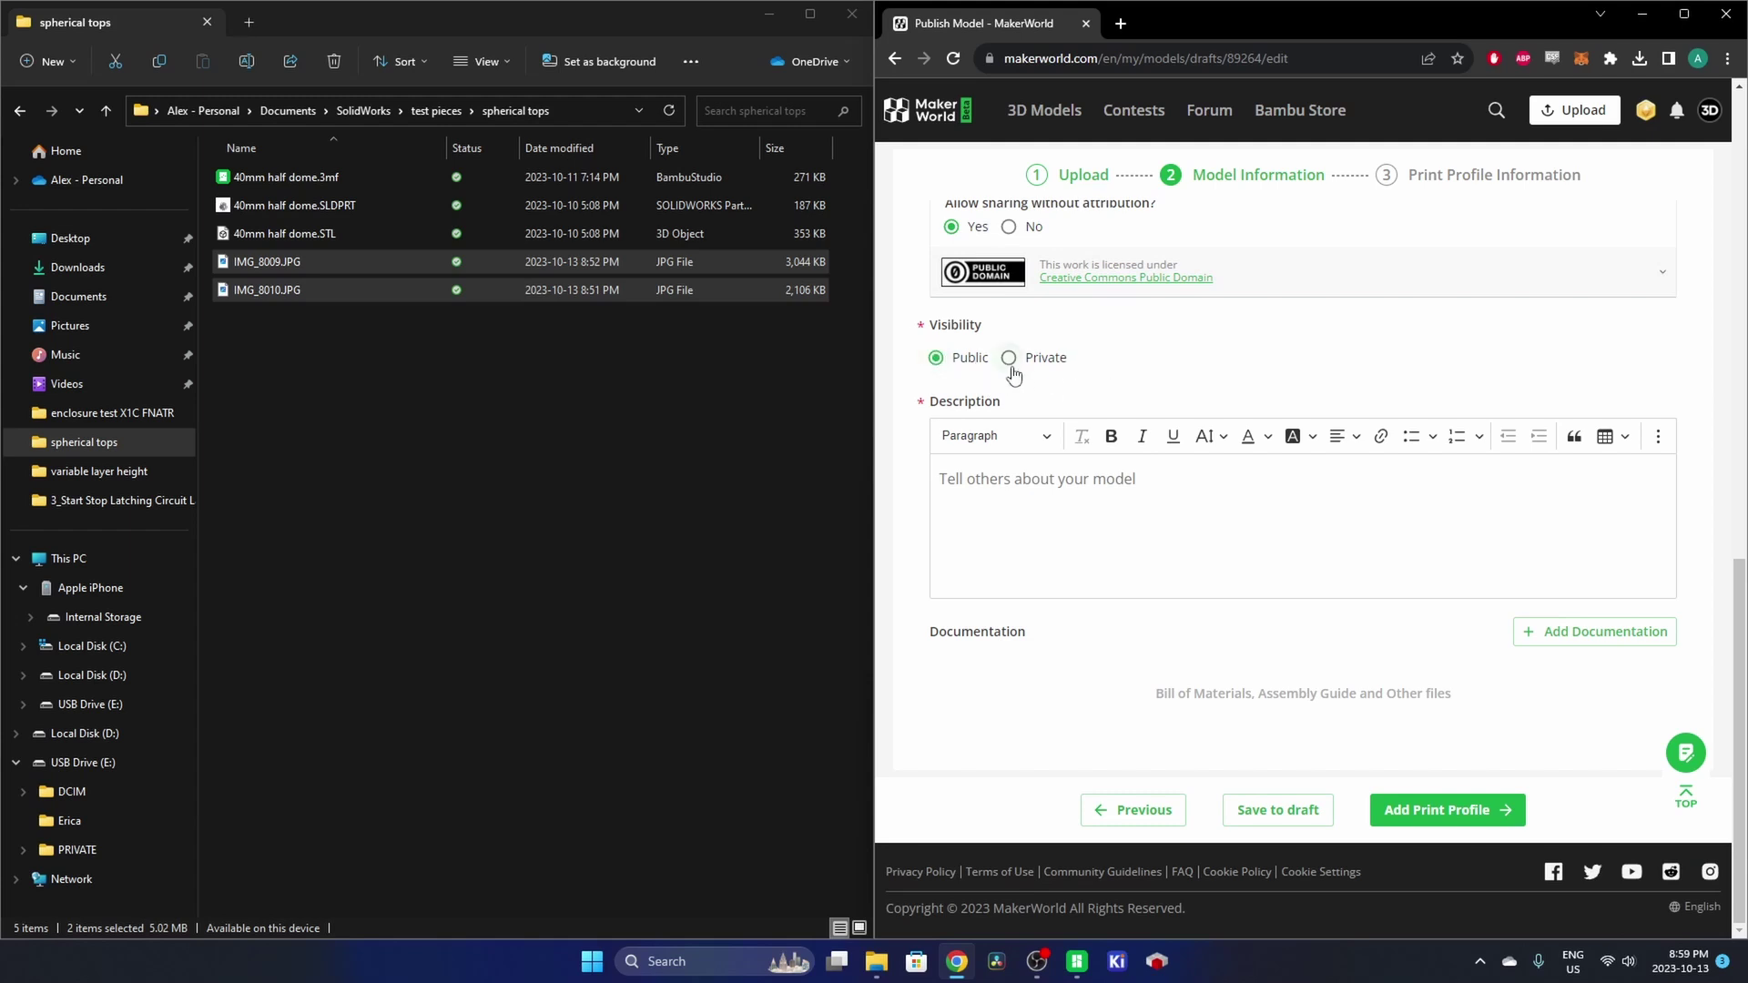
Enter the description 'Test print for using variable layer heights.' and move to Print Profile
click(1020, 490)
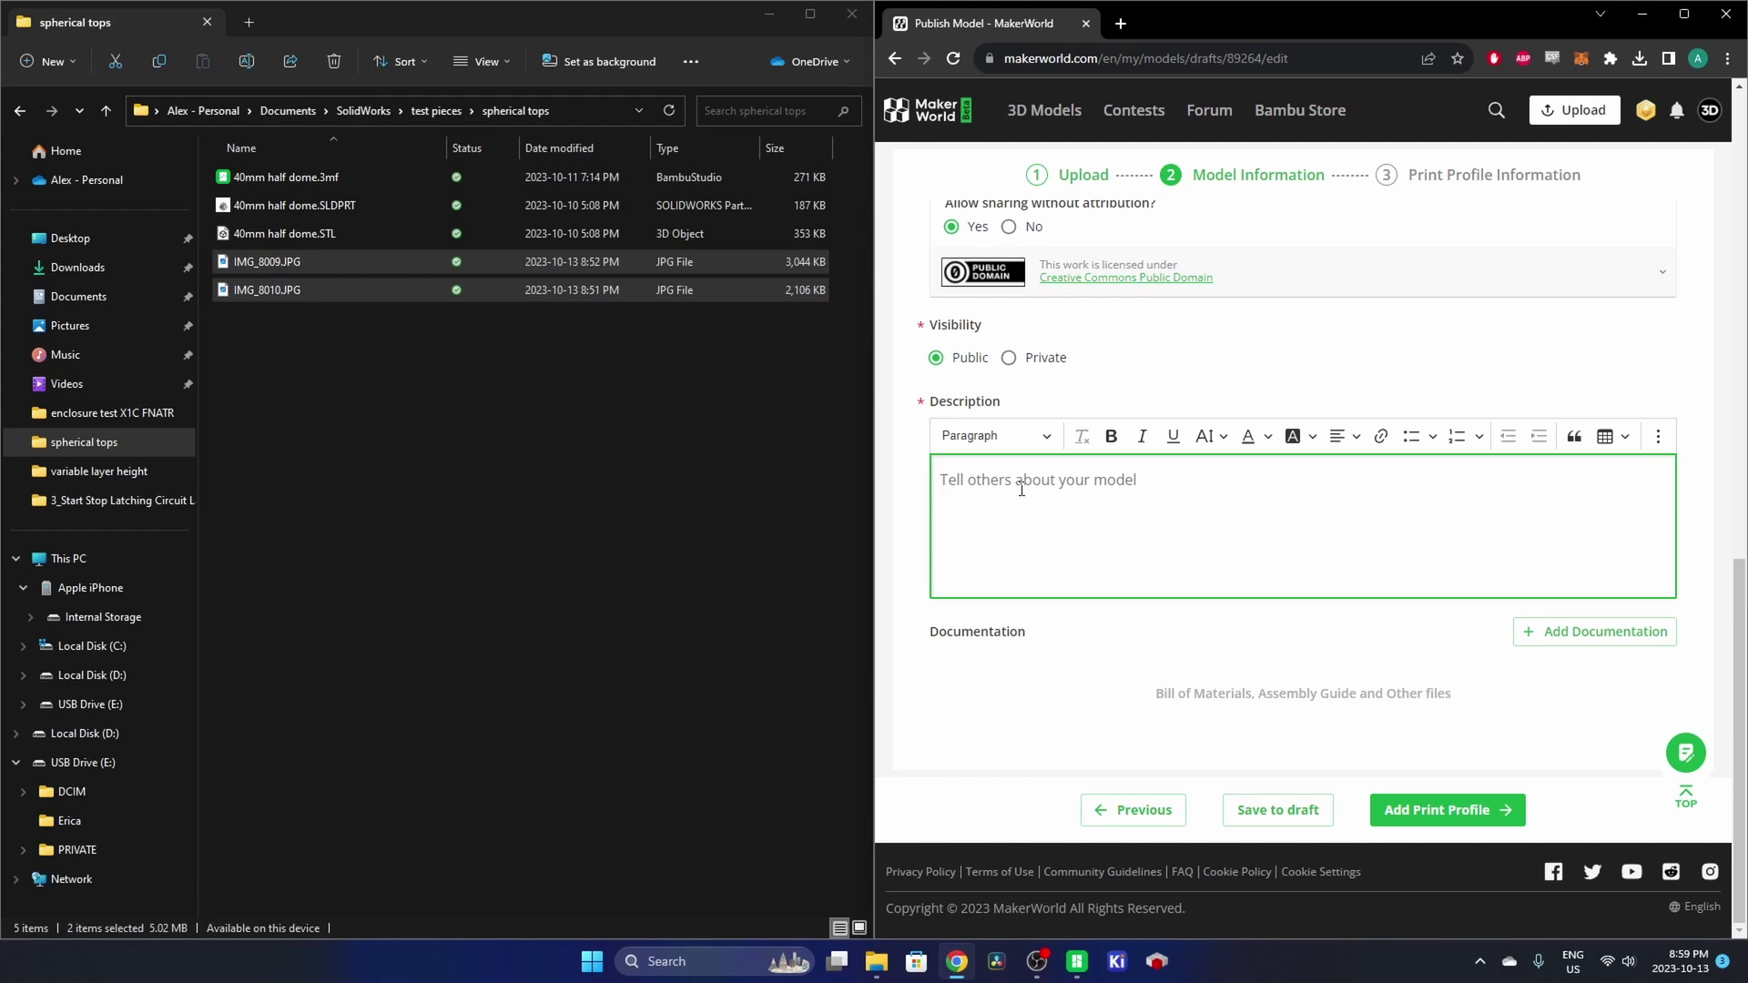
text(Test print)
text(for using )
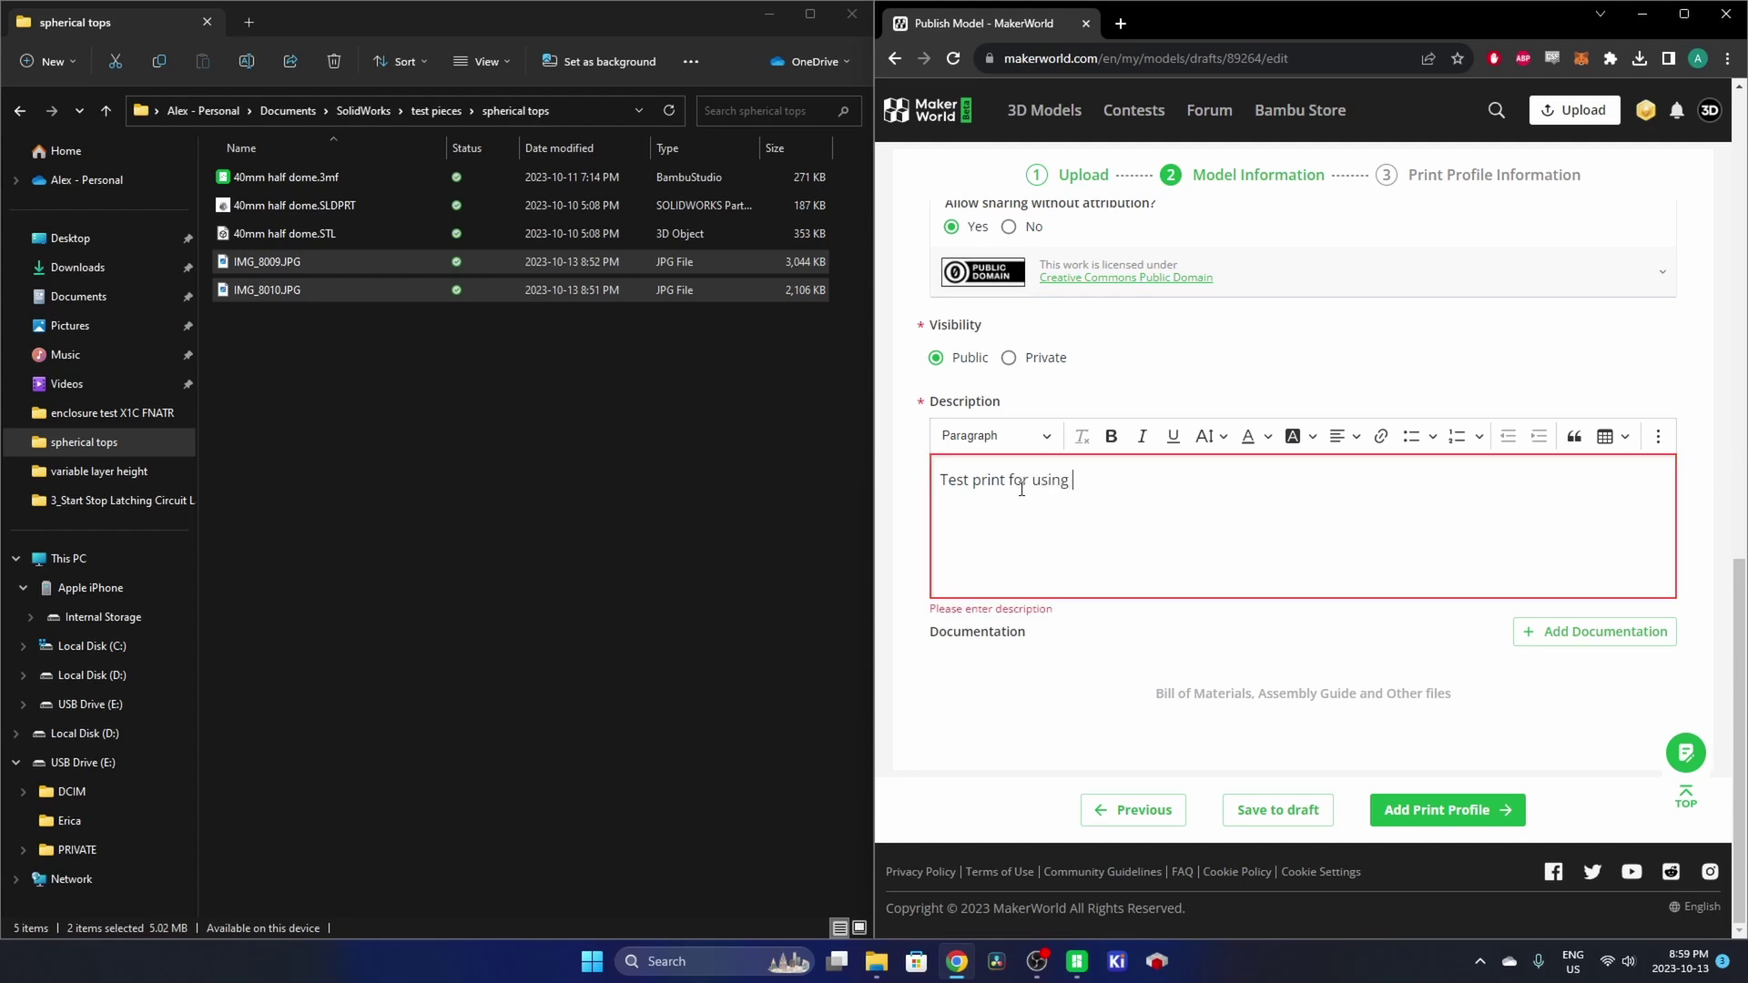
text(variable layer heights.)
click(972, 649)
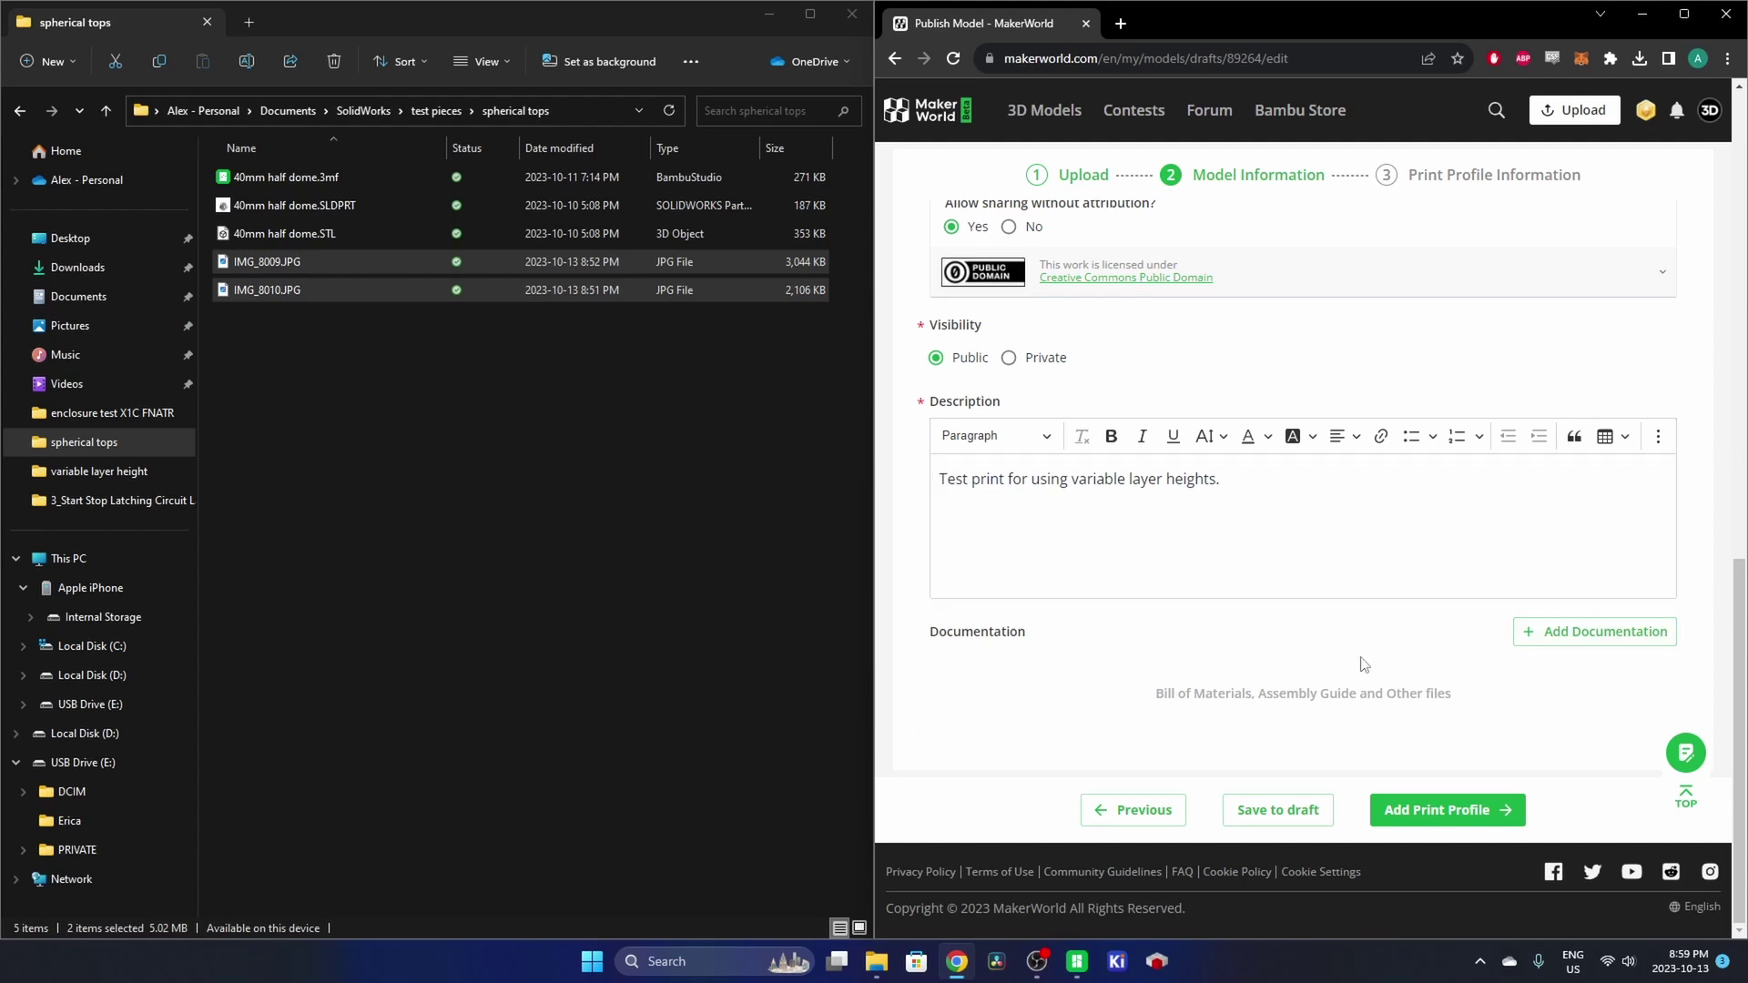
click(1444, 825)
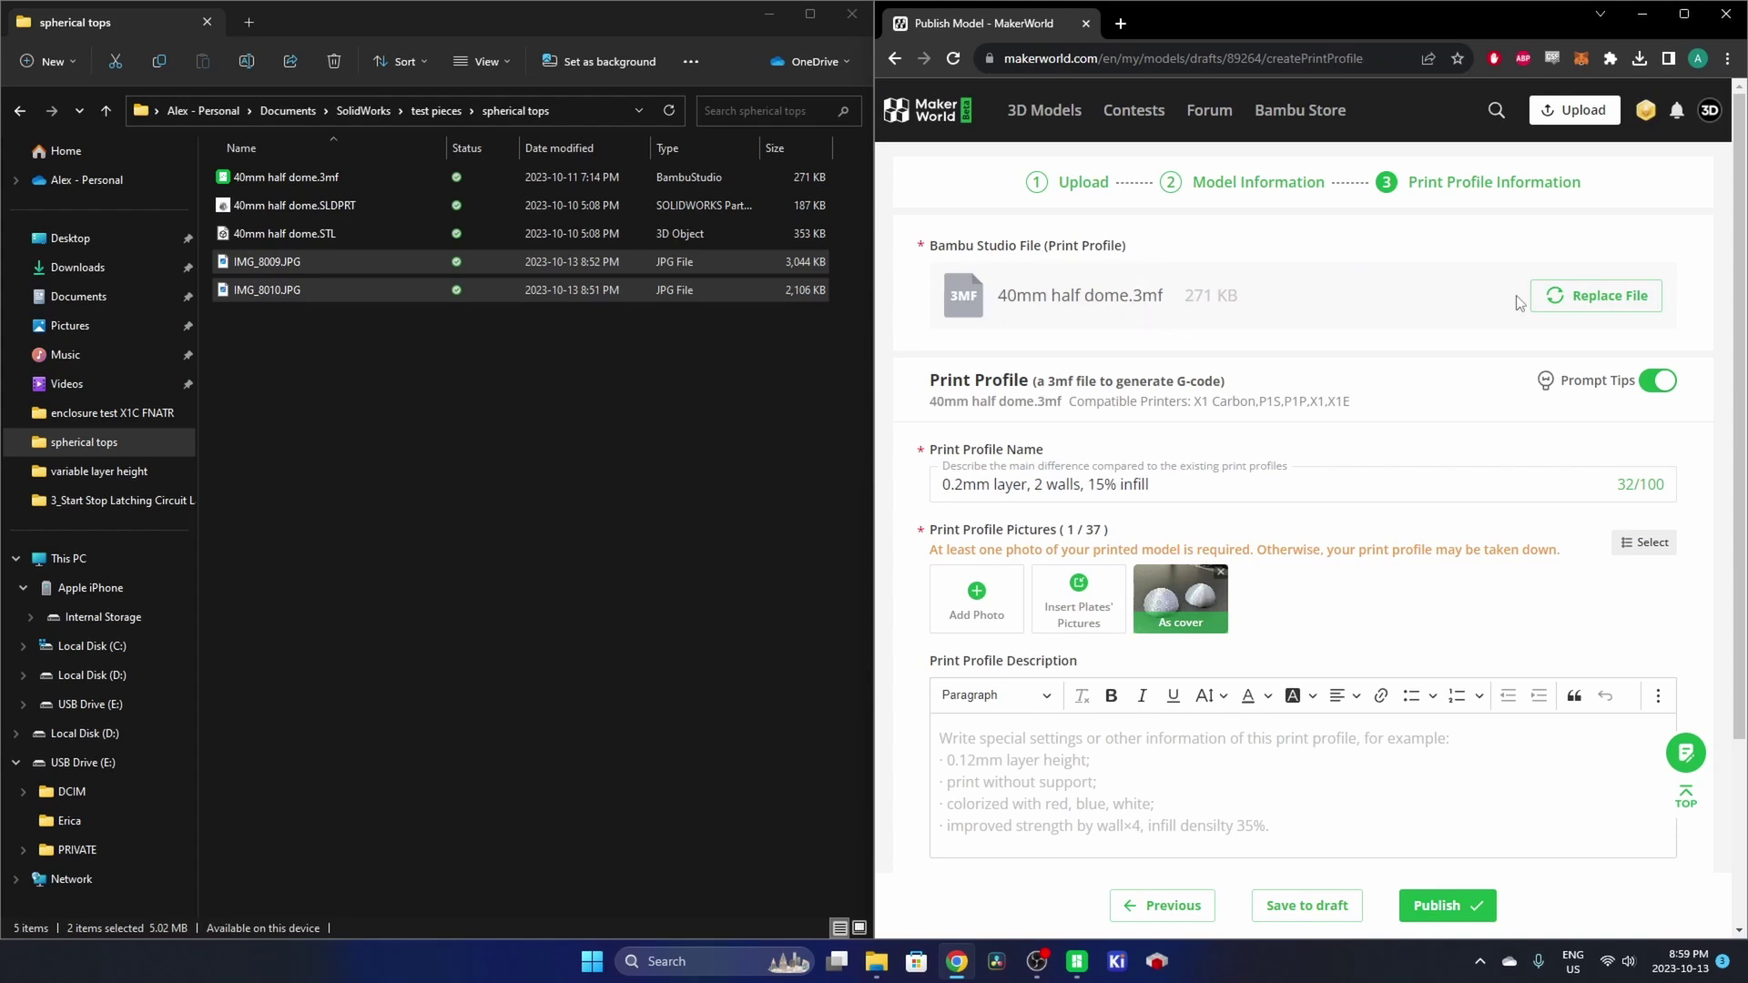
Keep the current project file and rename the profile to 'Variable layer, 2 walls, 15% infill'
click(1604, 300)
click(1725, 17)
scroll(1127, 334, down, 2)
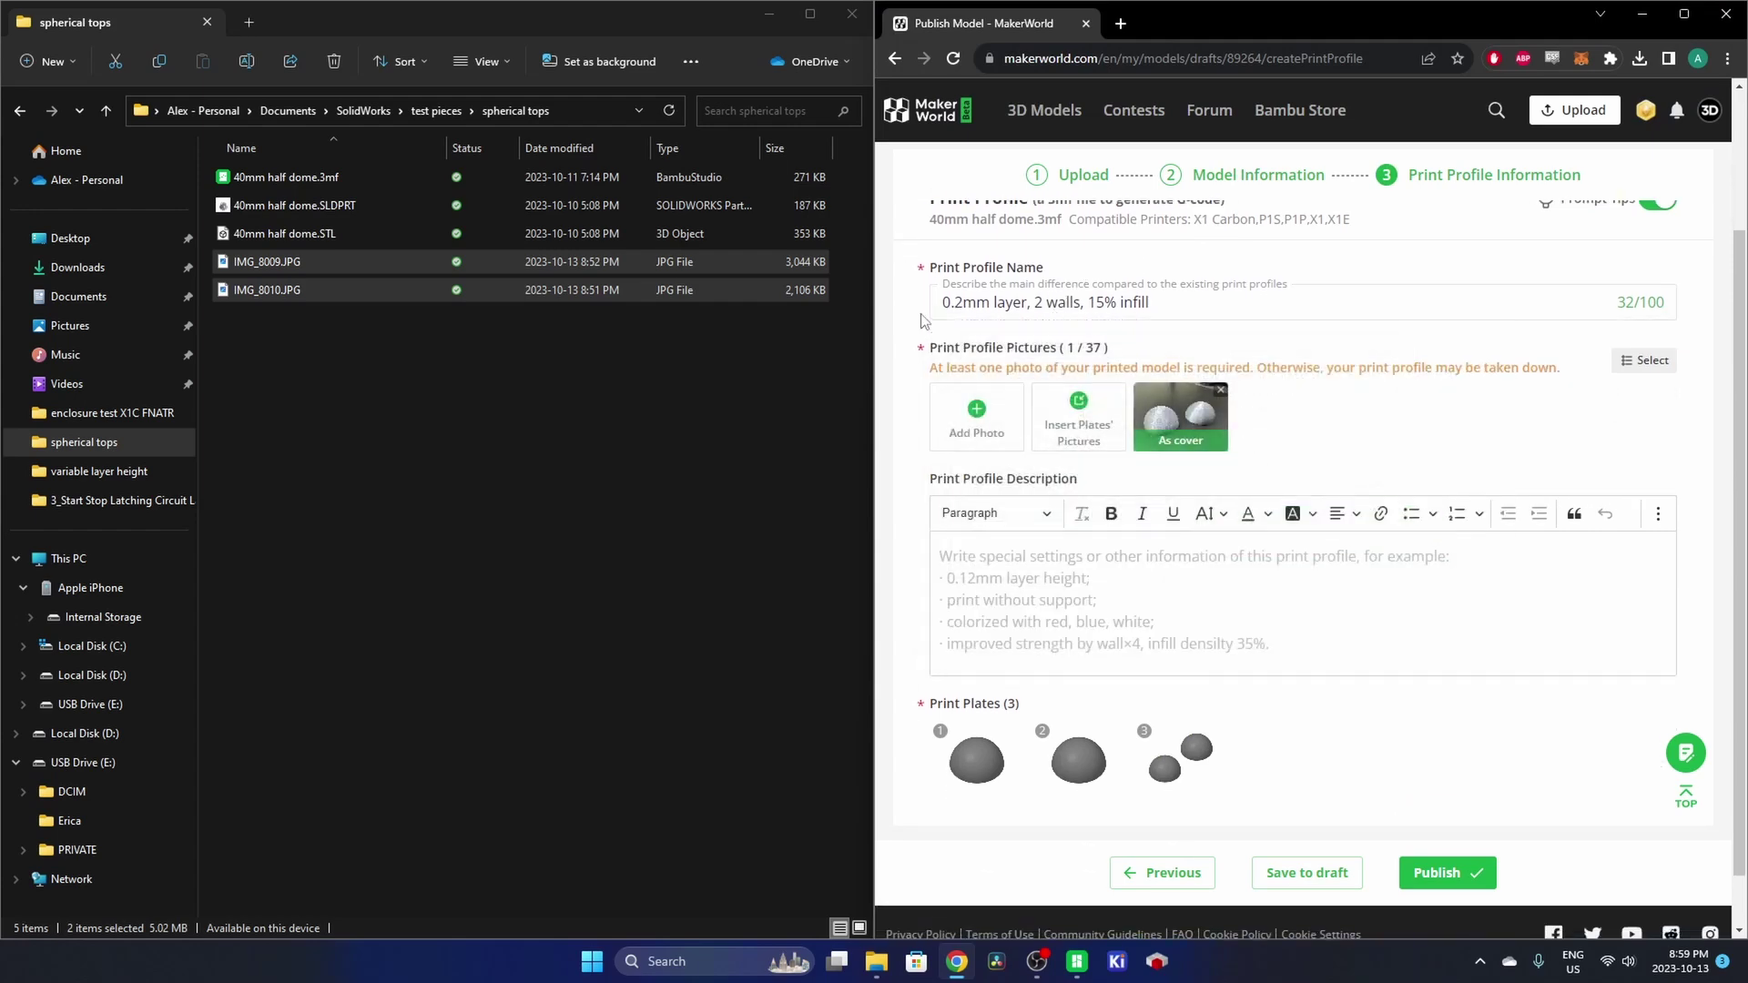
mouse_move(966, 300)
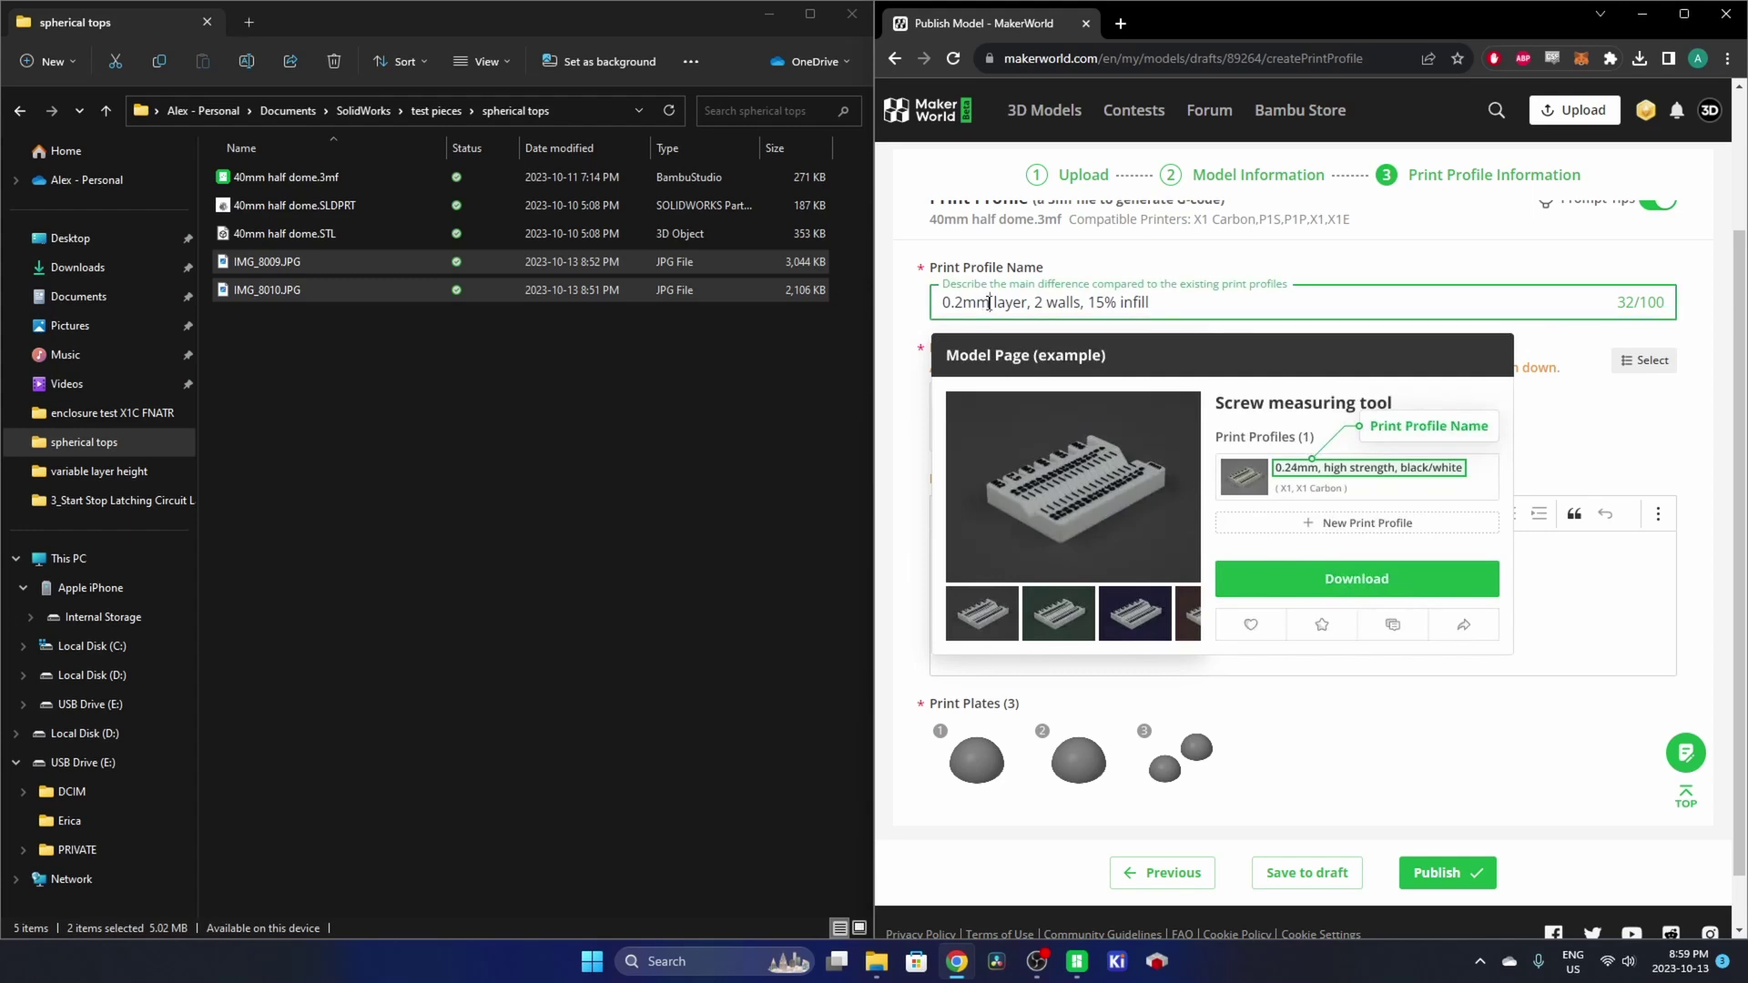
drag(988, 303, 918, 310)
text(Variable)
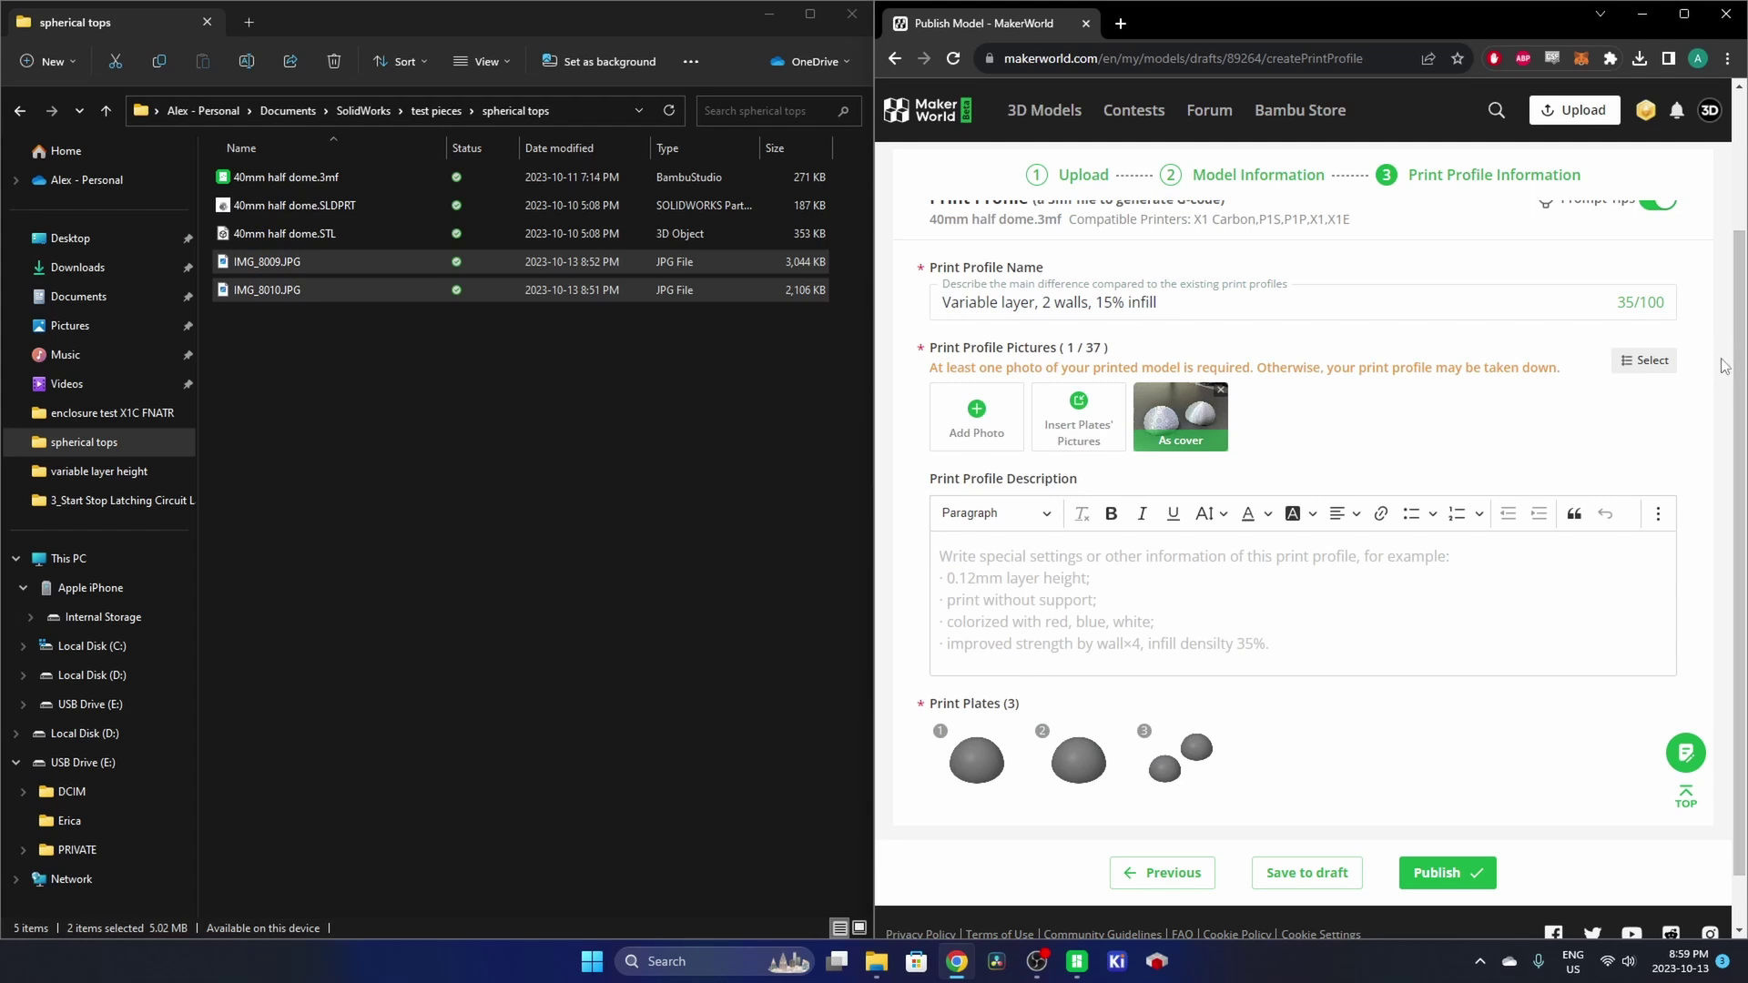
Write the profile description: plate 1 variable height, plate 2 standard 0.2mm, plate 3 both
scroll(1630, 378, down, 1)
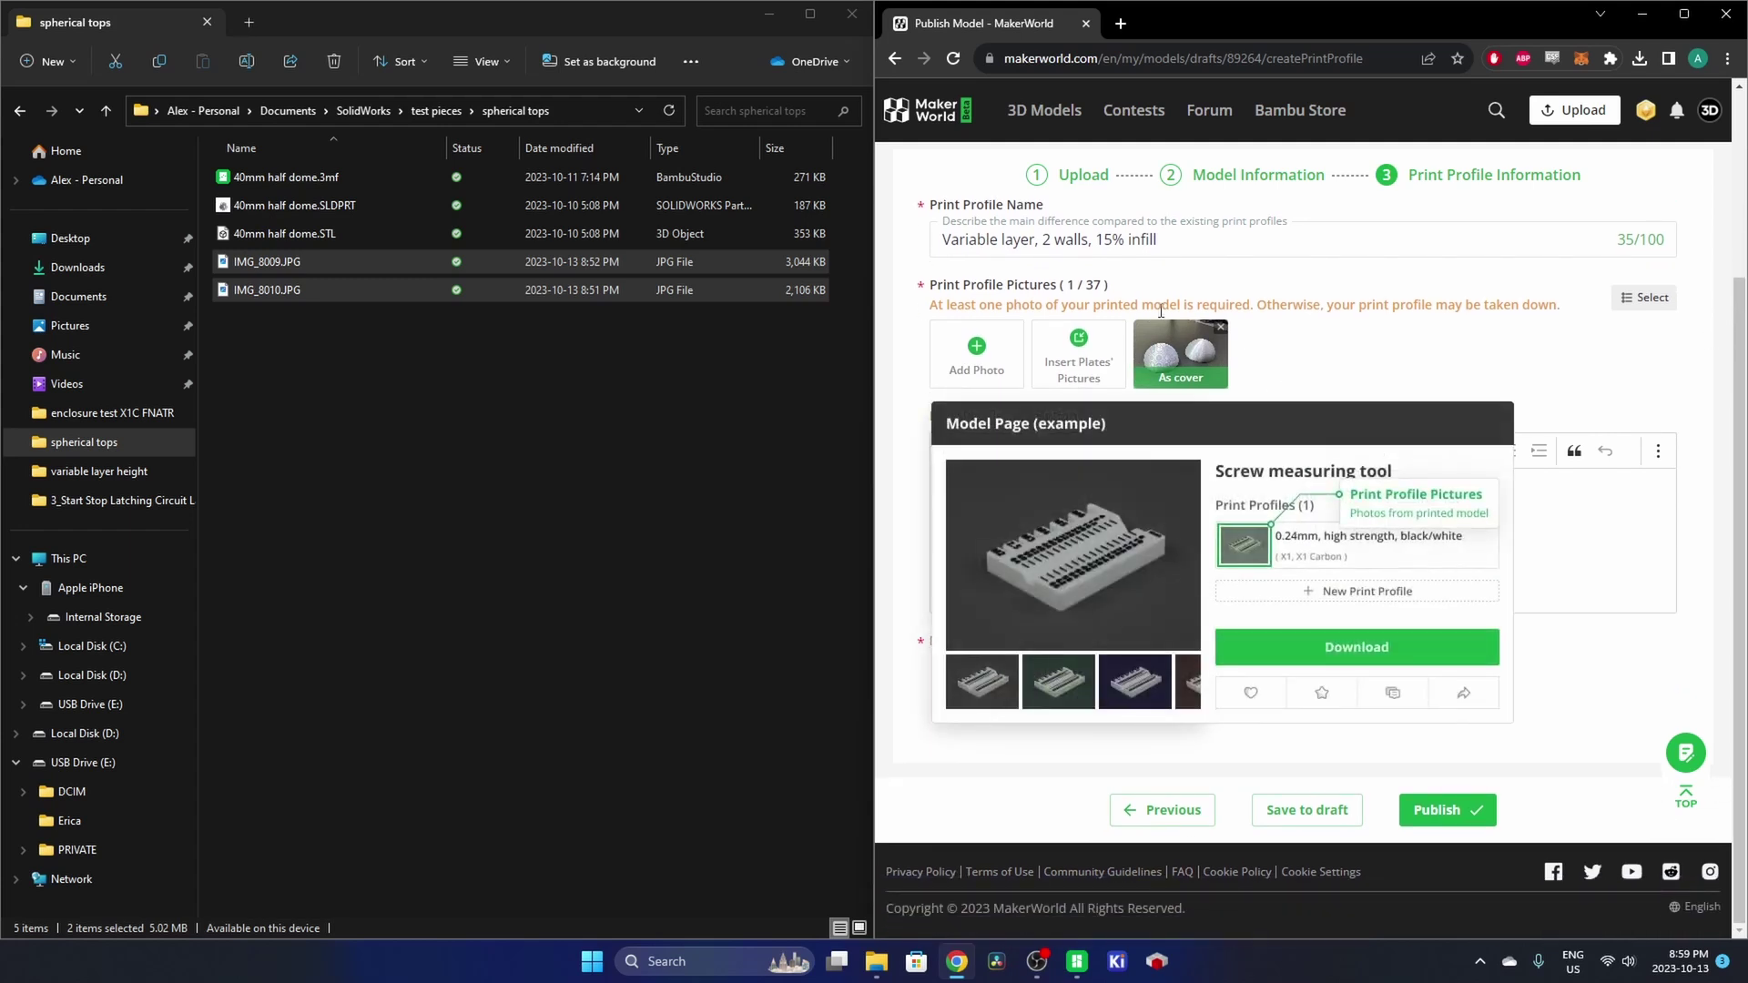
click(966, 512)
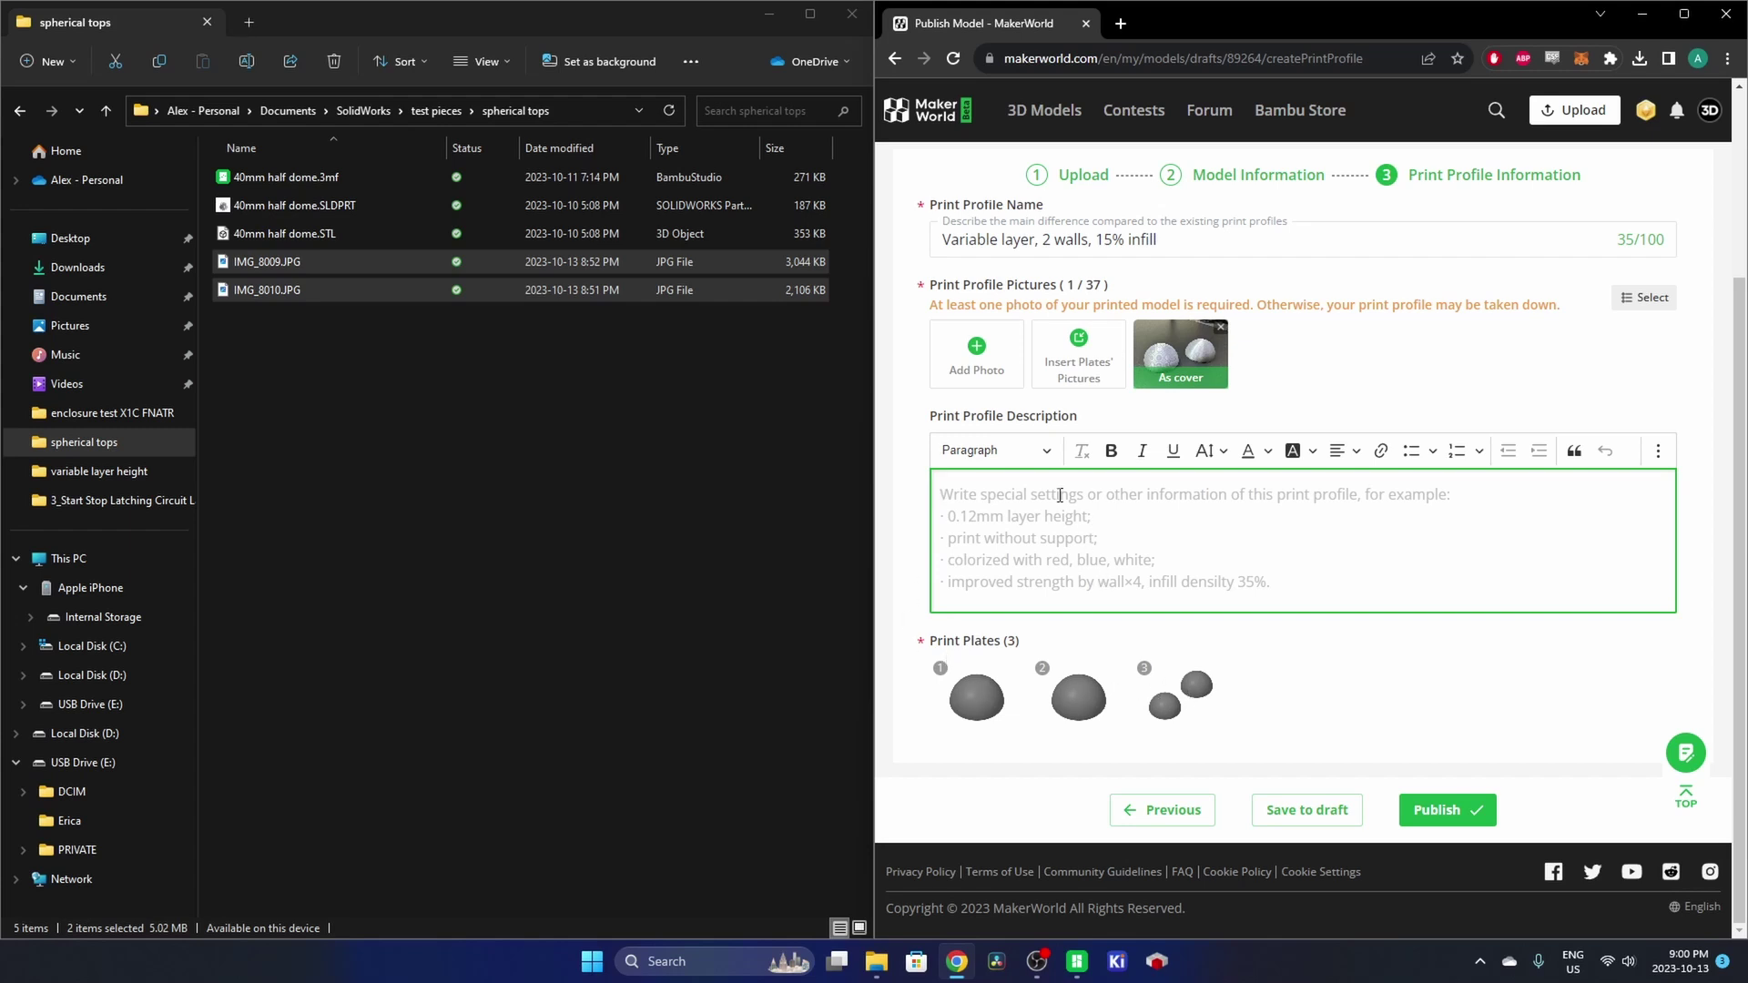
text(Print p)
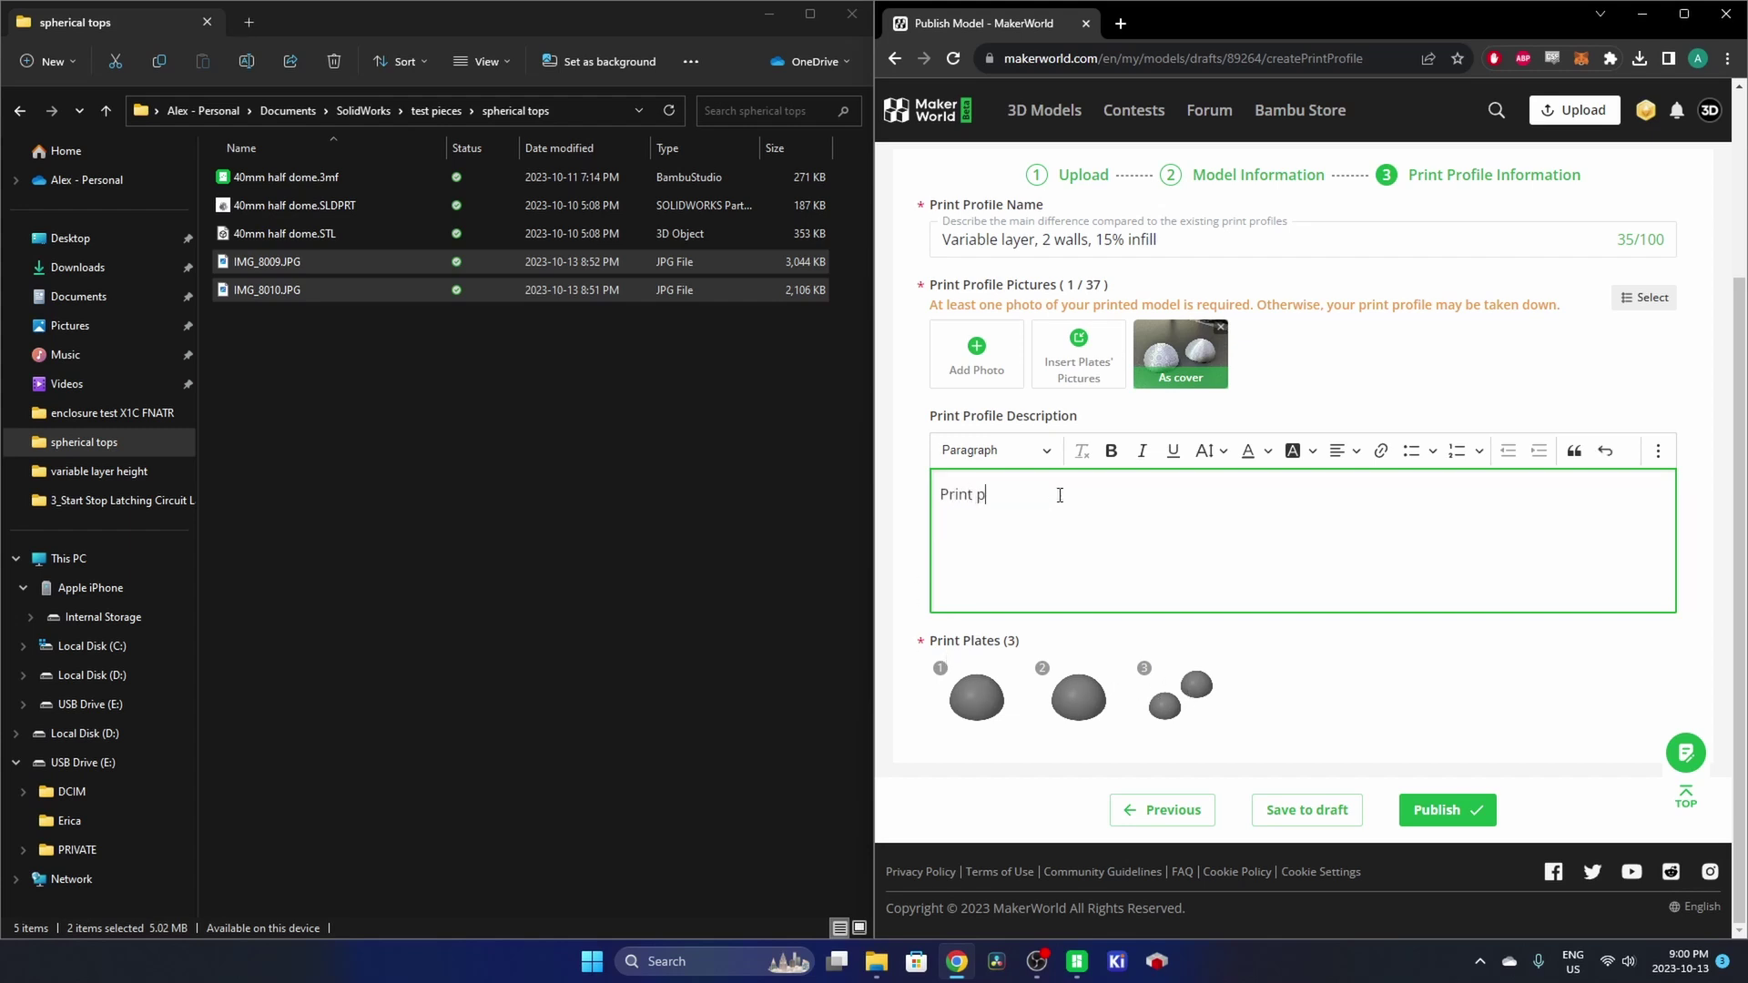
text(late 1: Variable Height Slice )
text(Model)
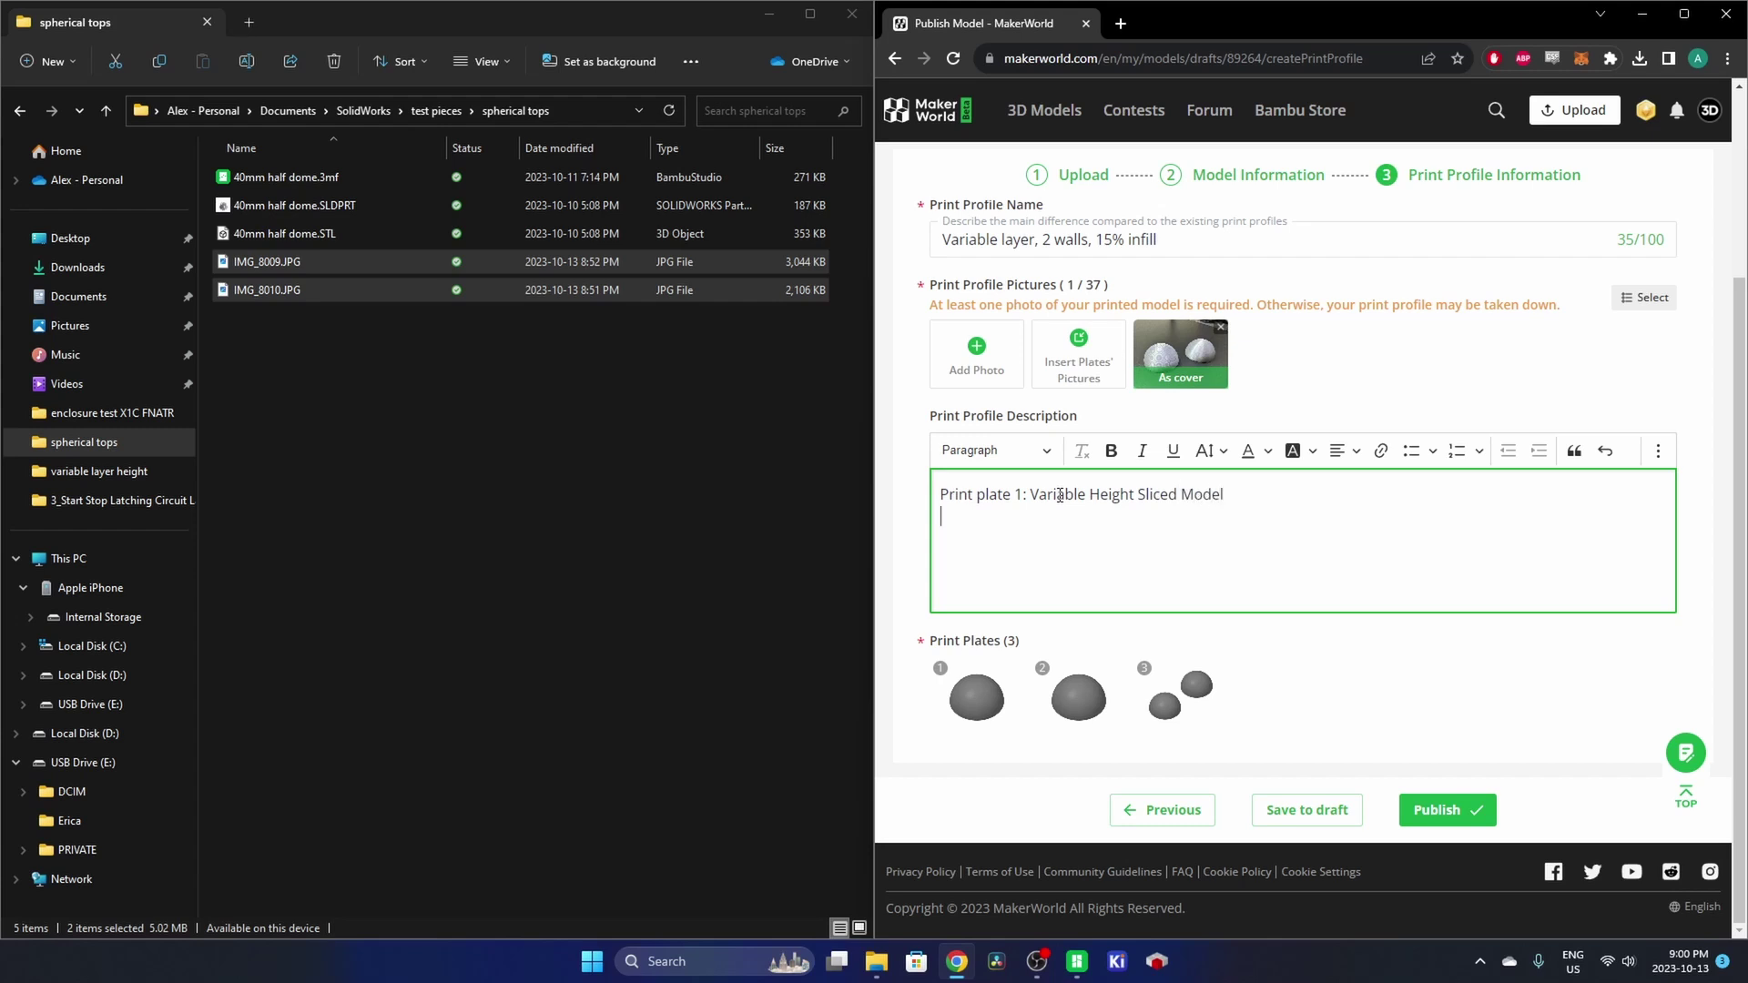
text(Pe)
text(rint plate 2)
text(: Standar)
text(d Height)
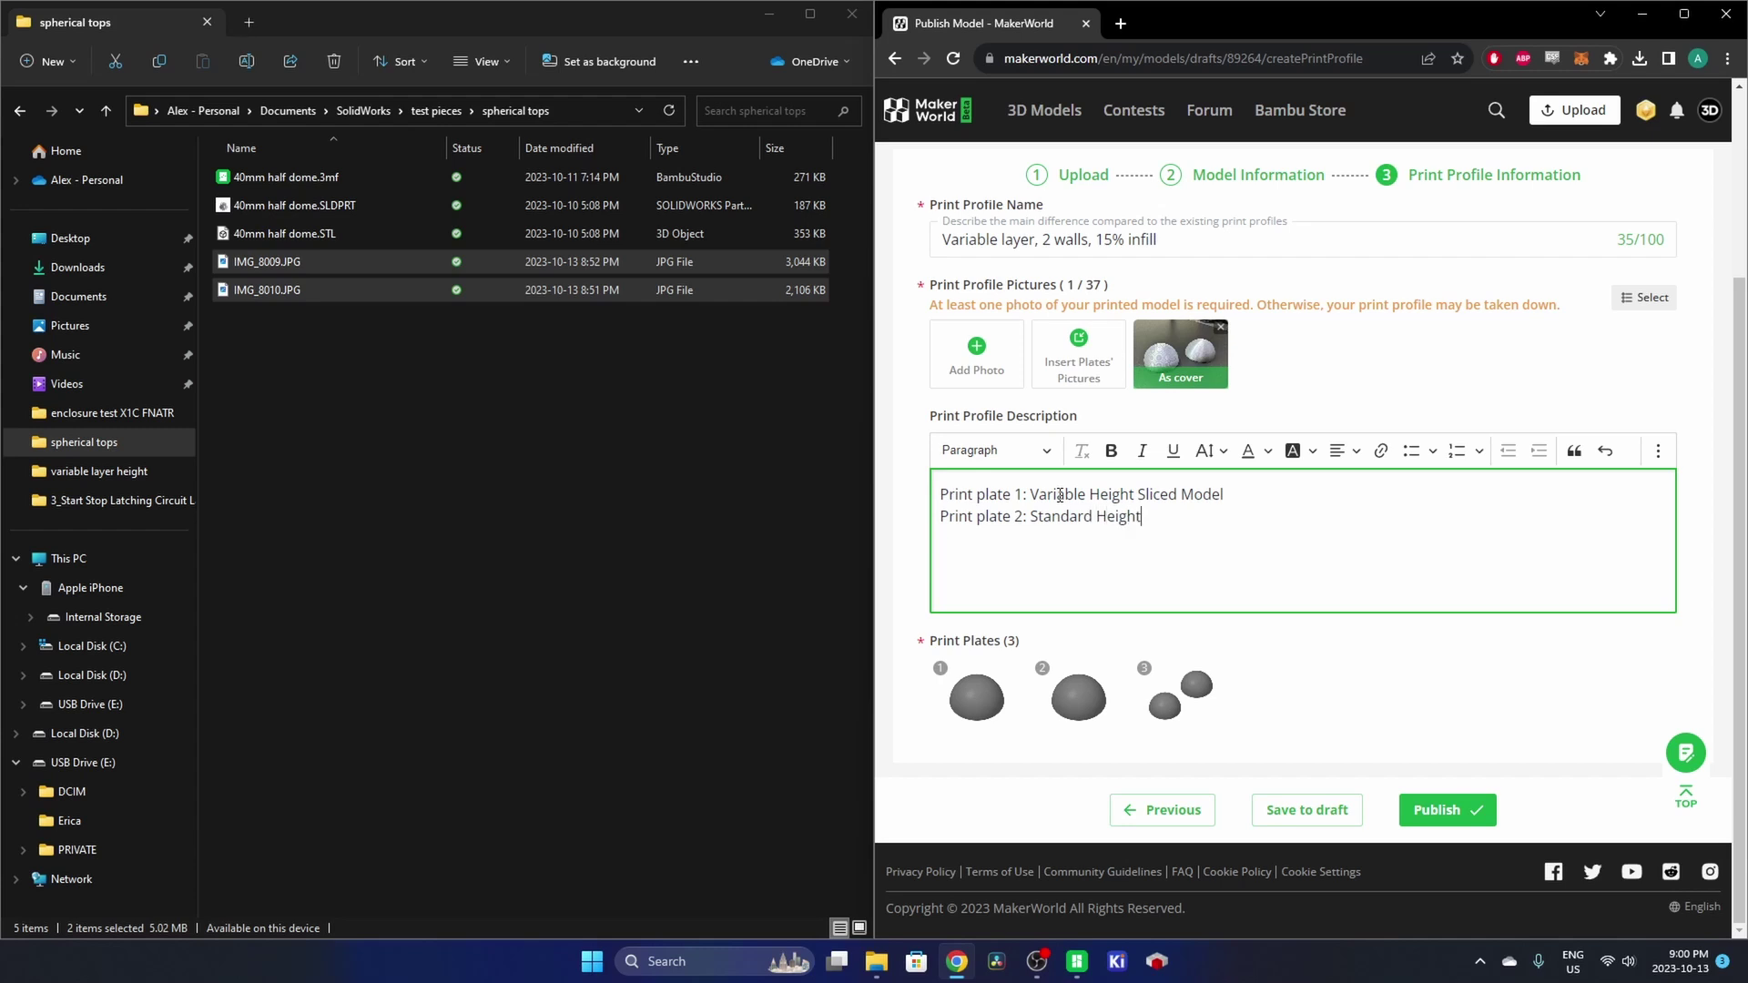
text( 0.2)
text(mm )
text(Slided M)
text(odel)
text(Print plate 2)
key(BackSpace)
text(3: )
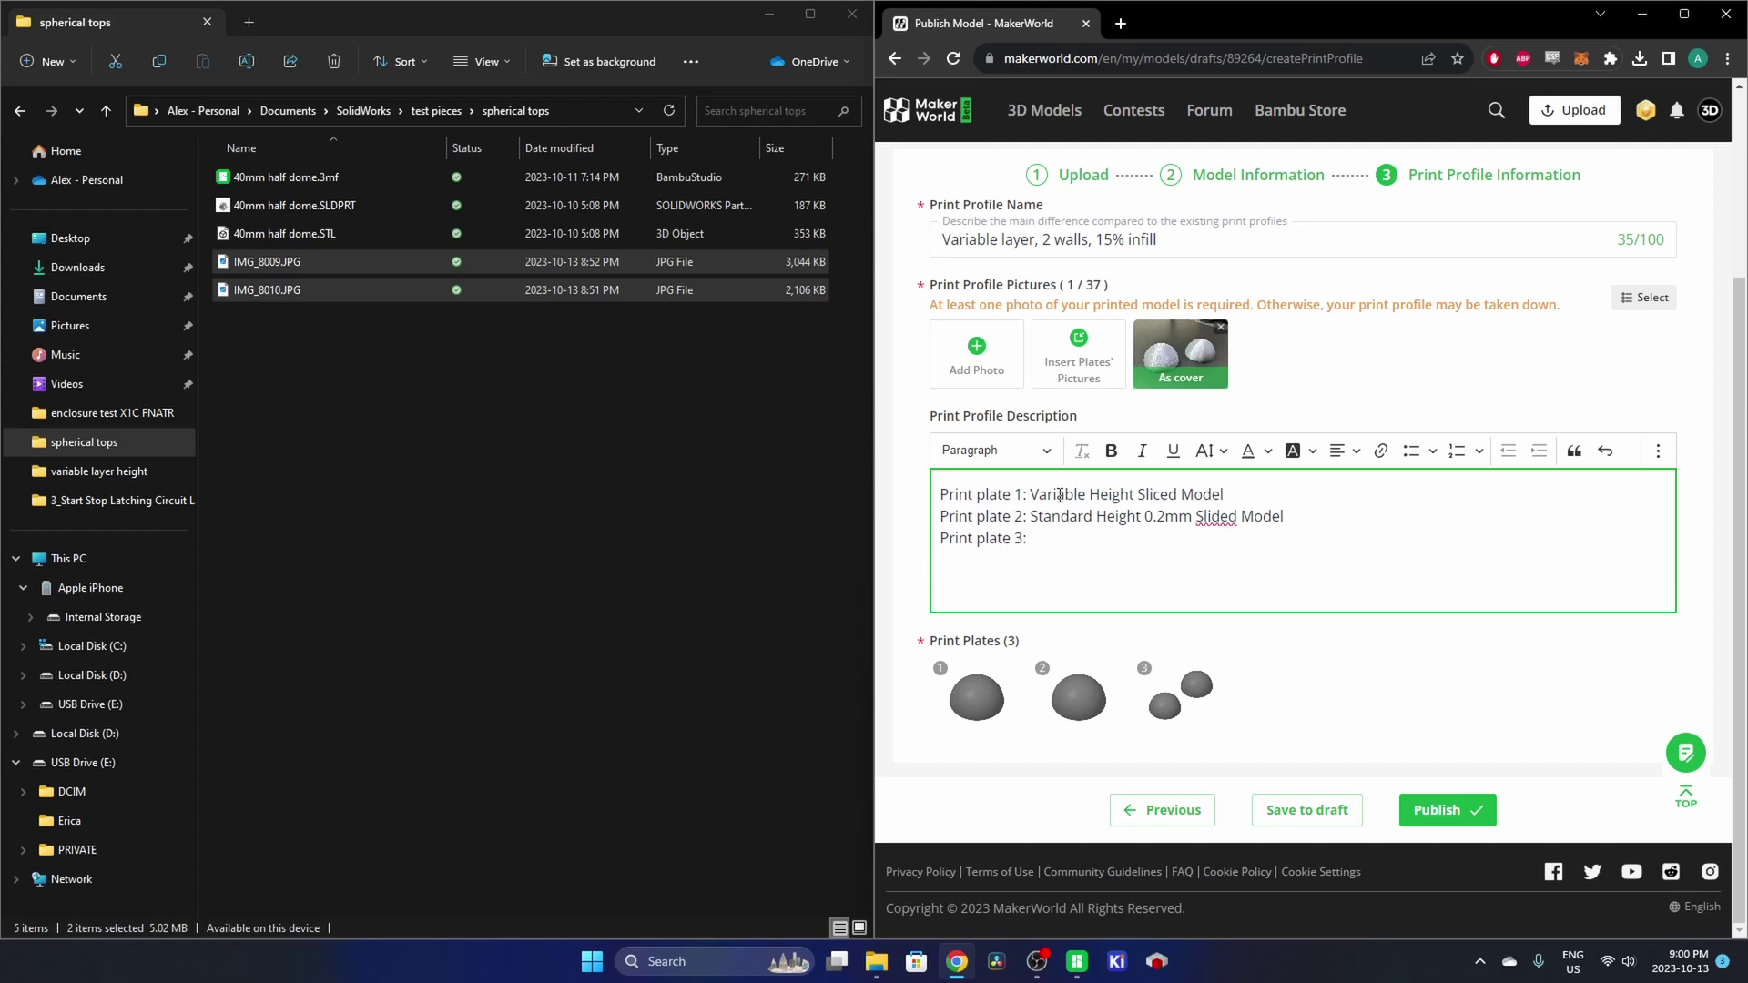
text(Both on the same print plate)
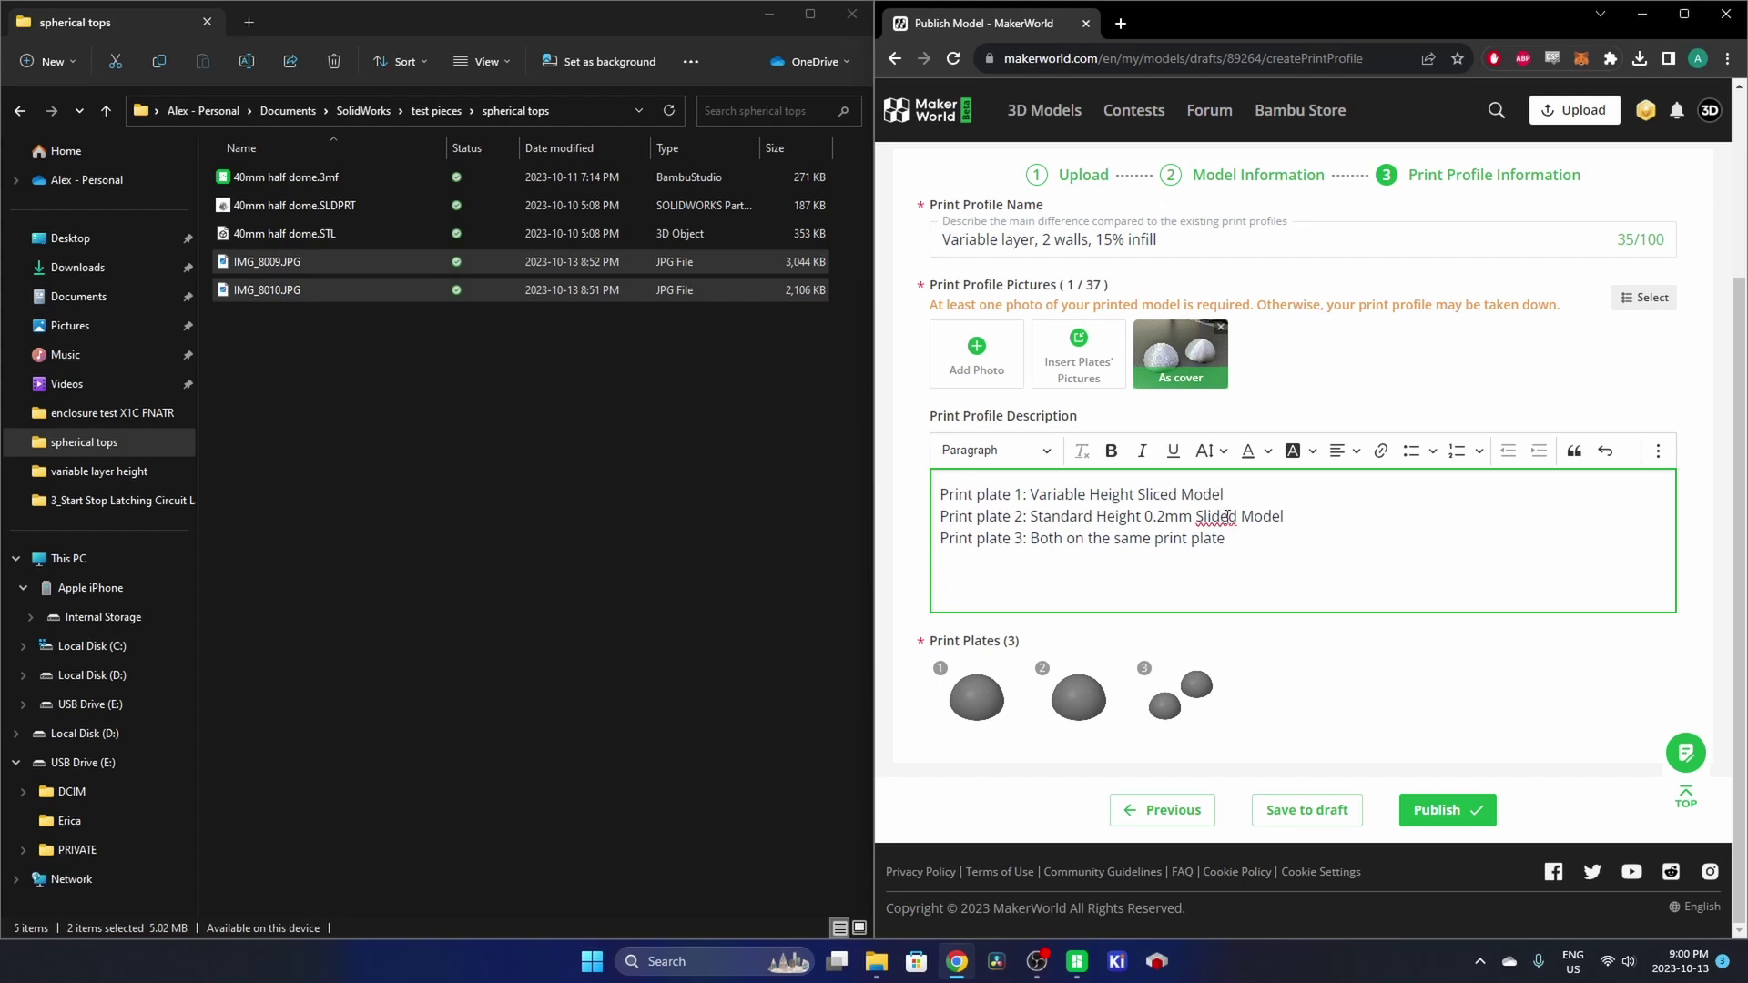
Correct 'Slided' to 'Sliced' and publish the model
click(1220, 516)
key(BackSpace)
text(c)
click(1439, 810)
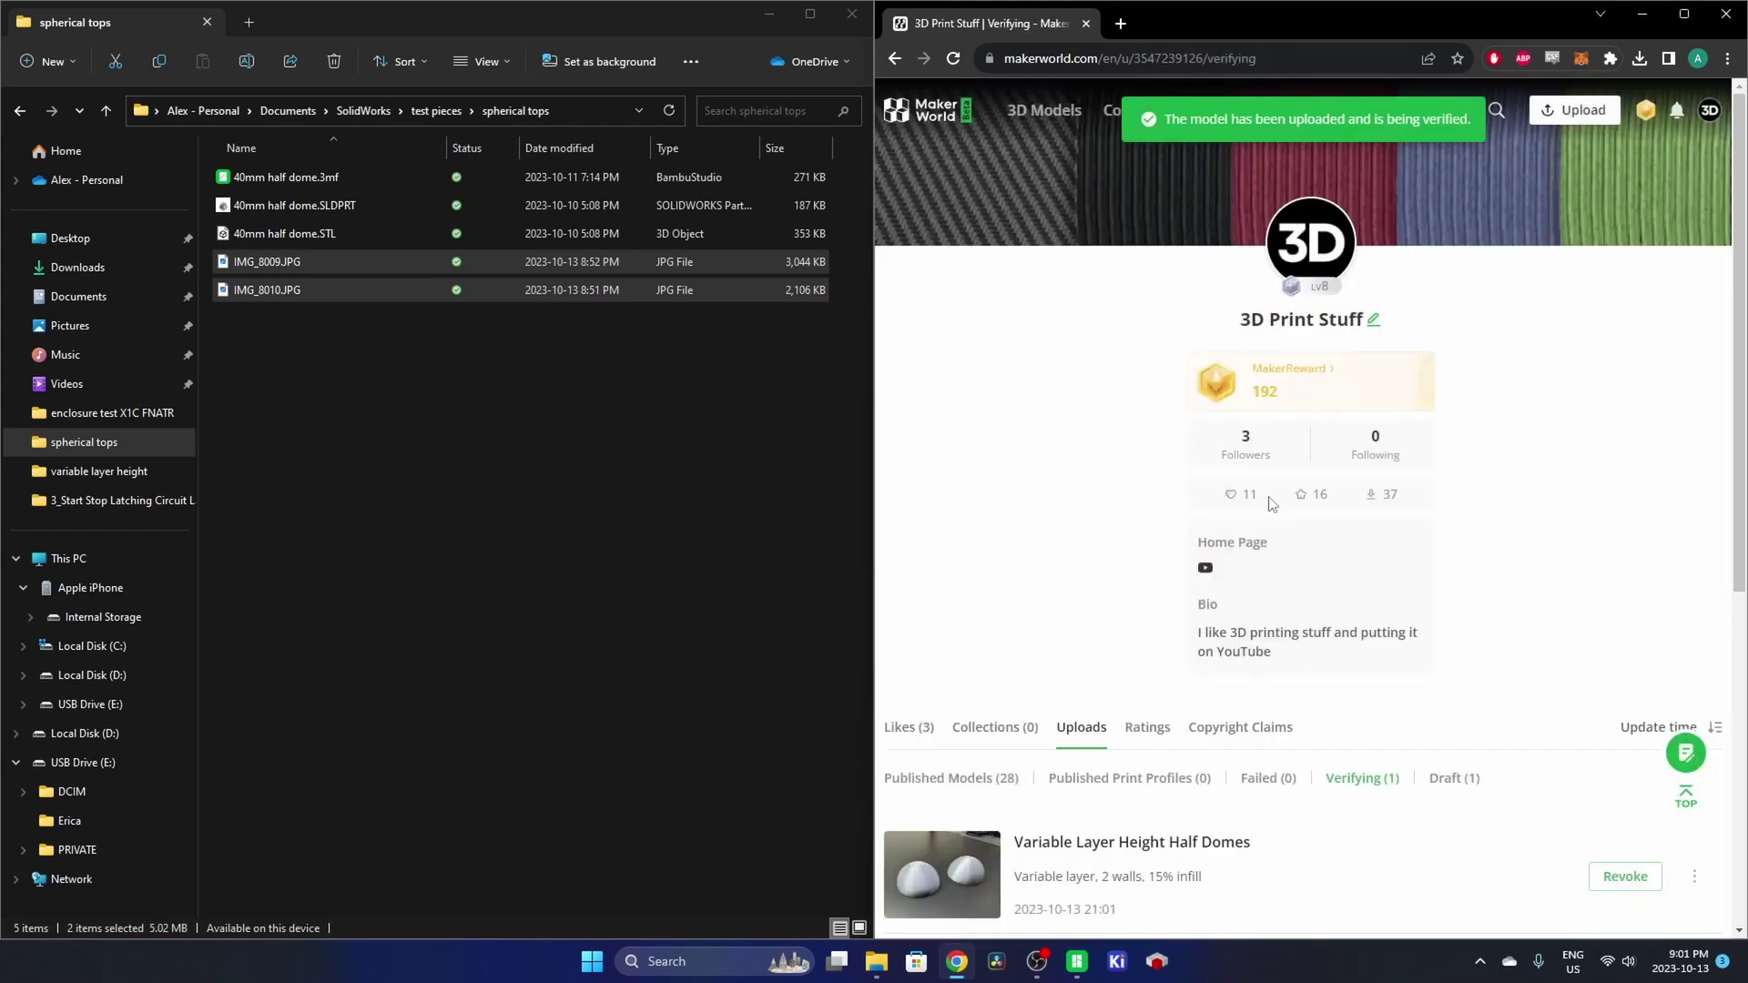
Maximize the browser and let the half domes upload clear verification until Verifying shows 0
scroll(1084, 478, down, 3)
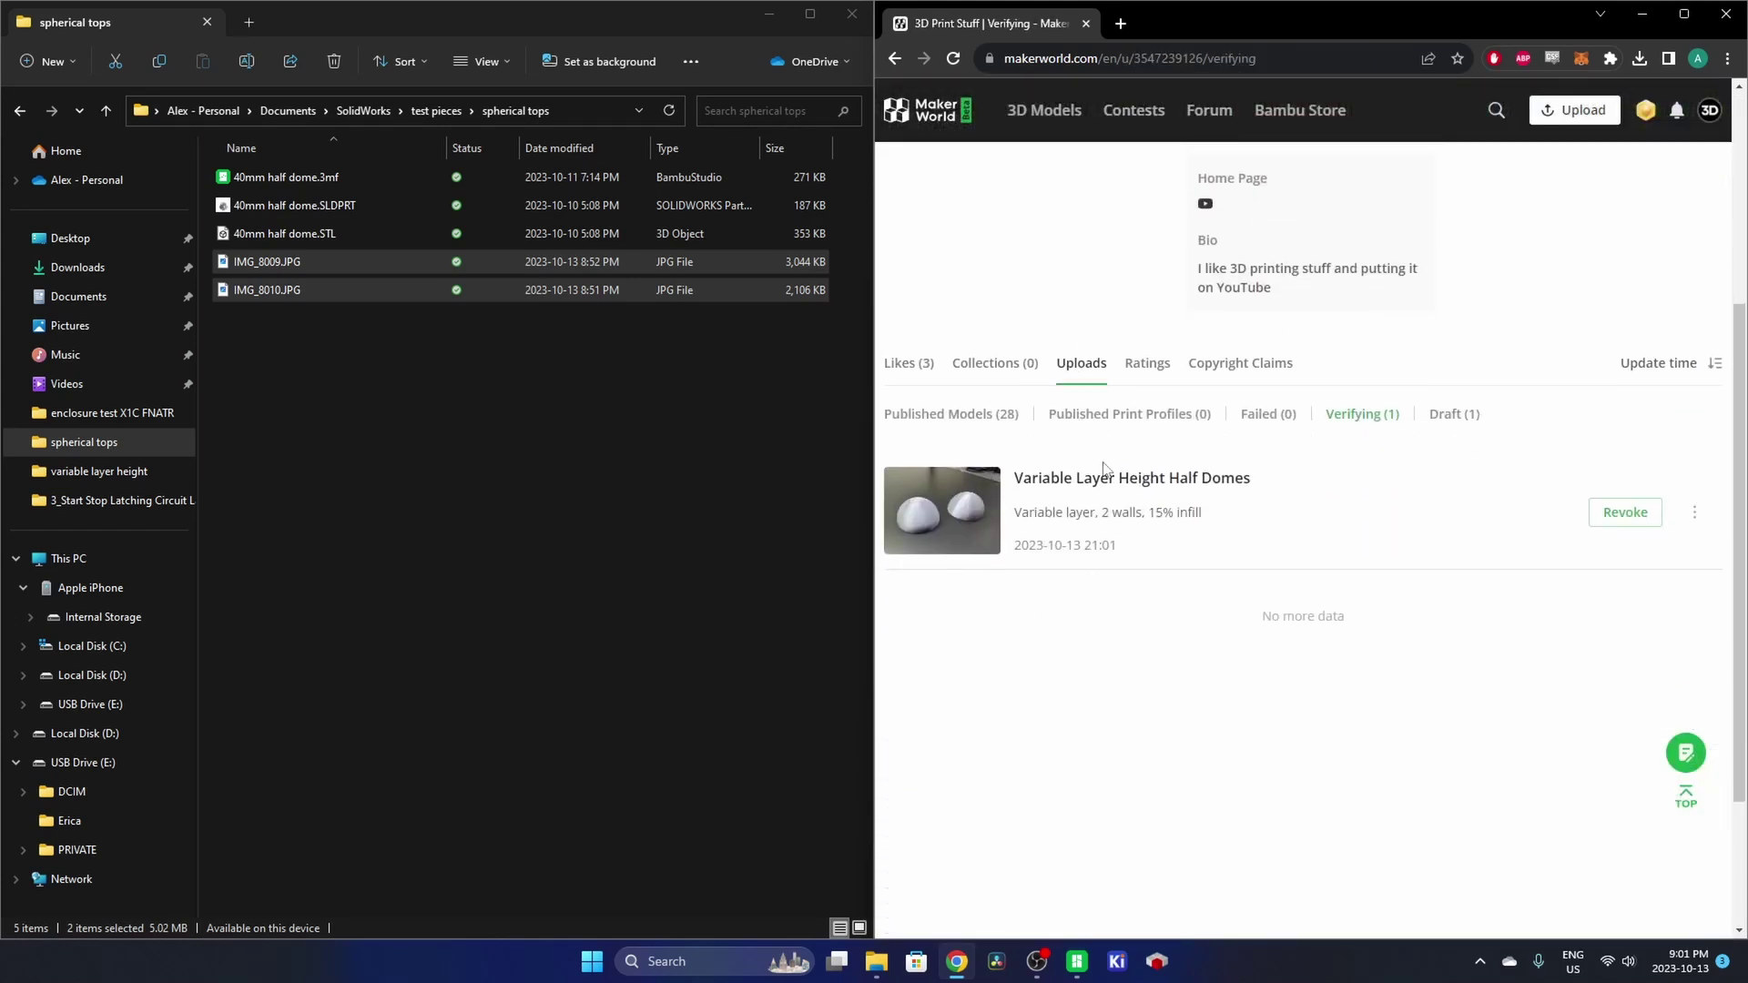
click(1693, 26)
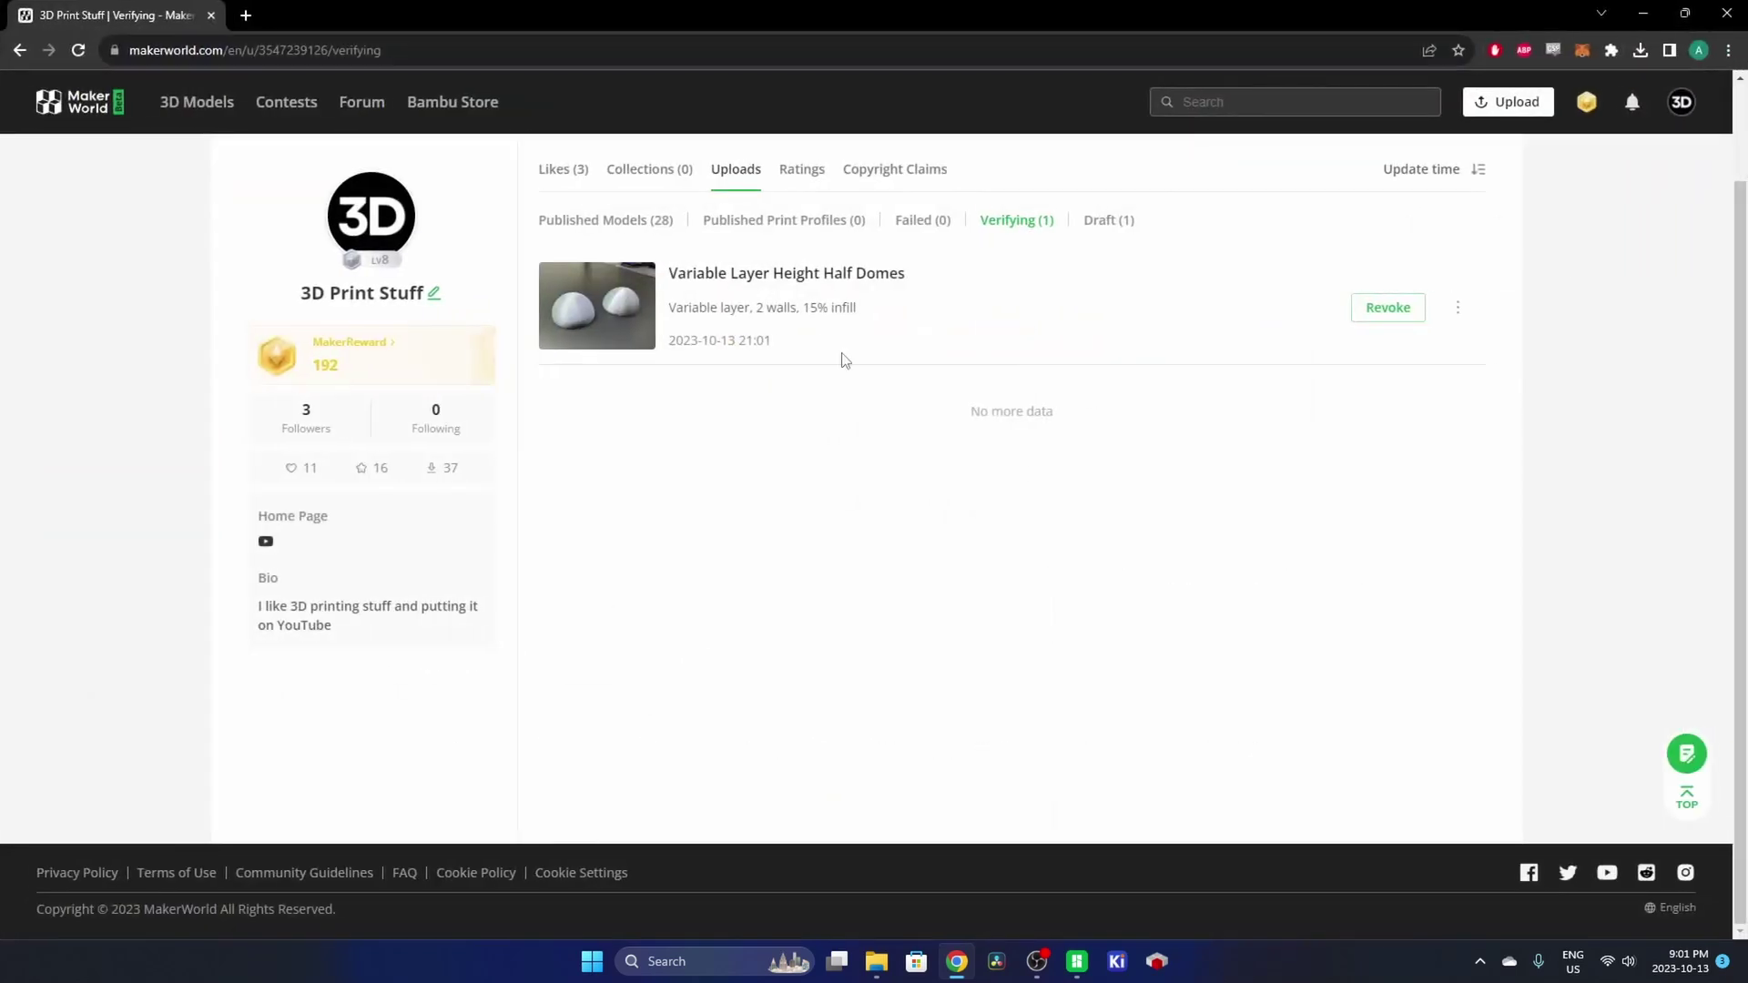
scroll(729, 428, up, 2)
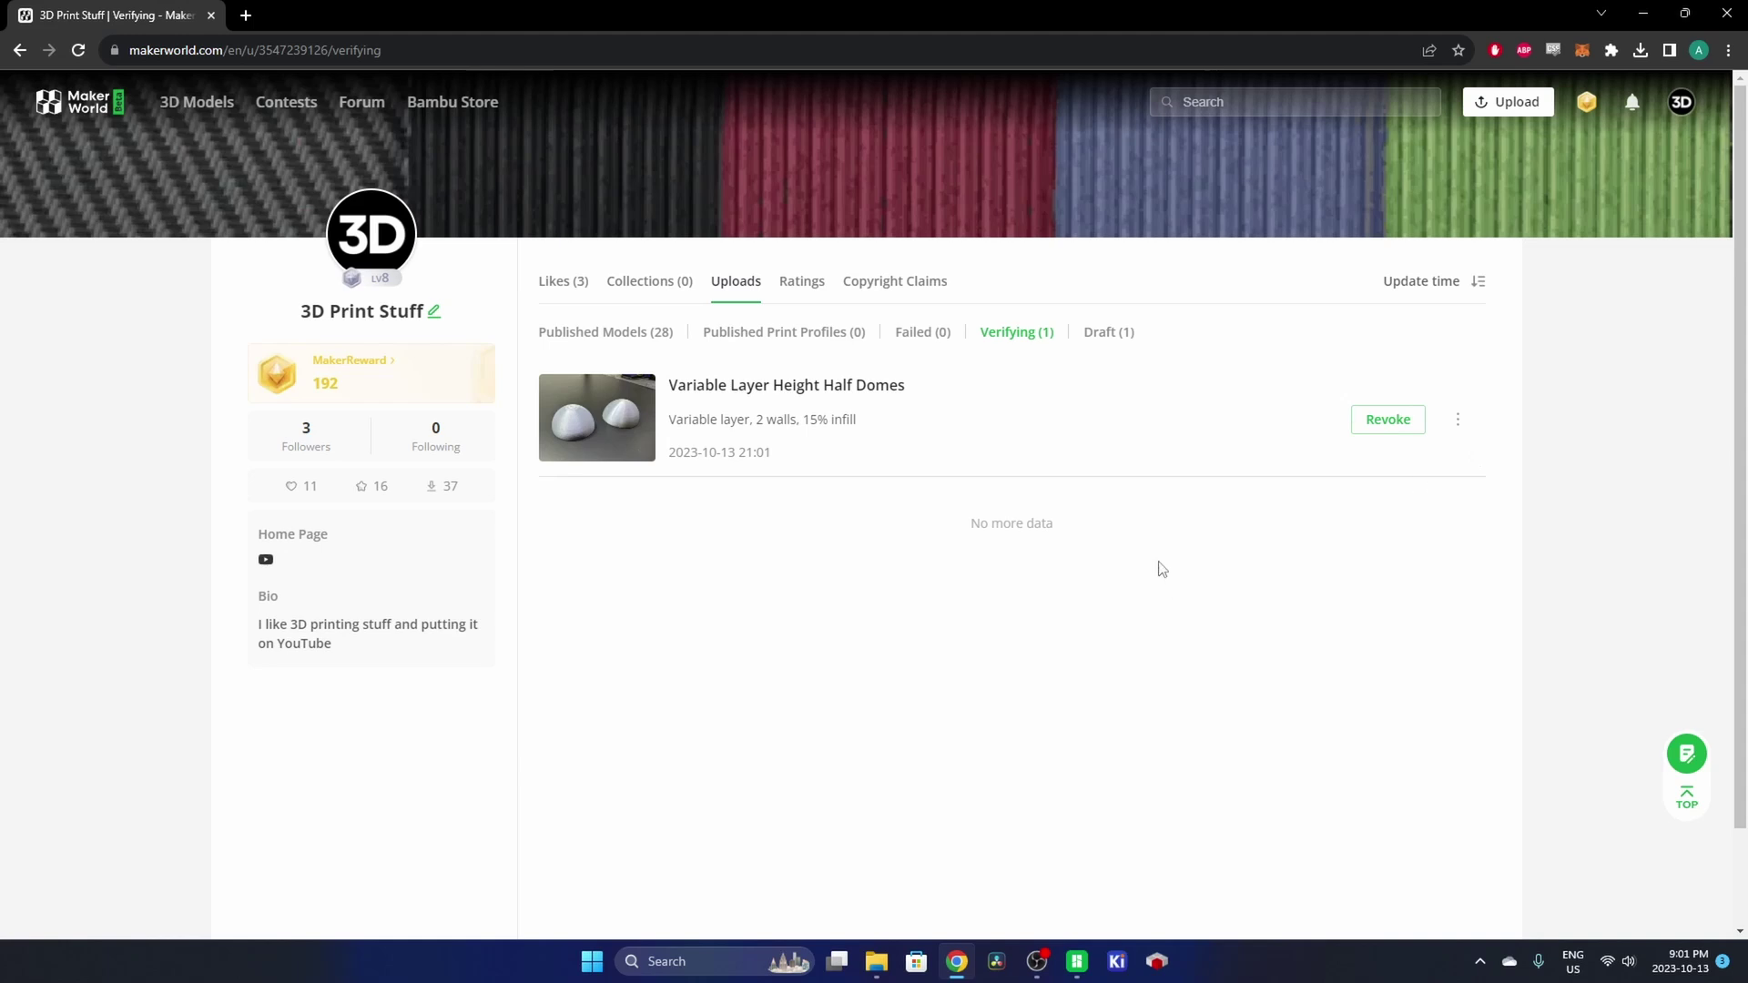
click(1458, 420)
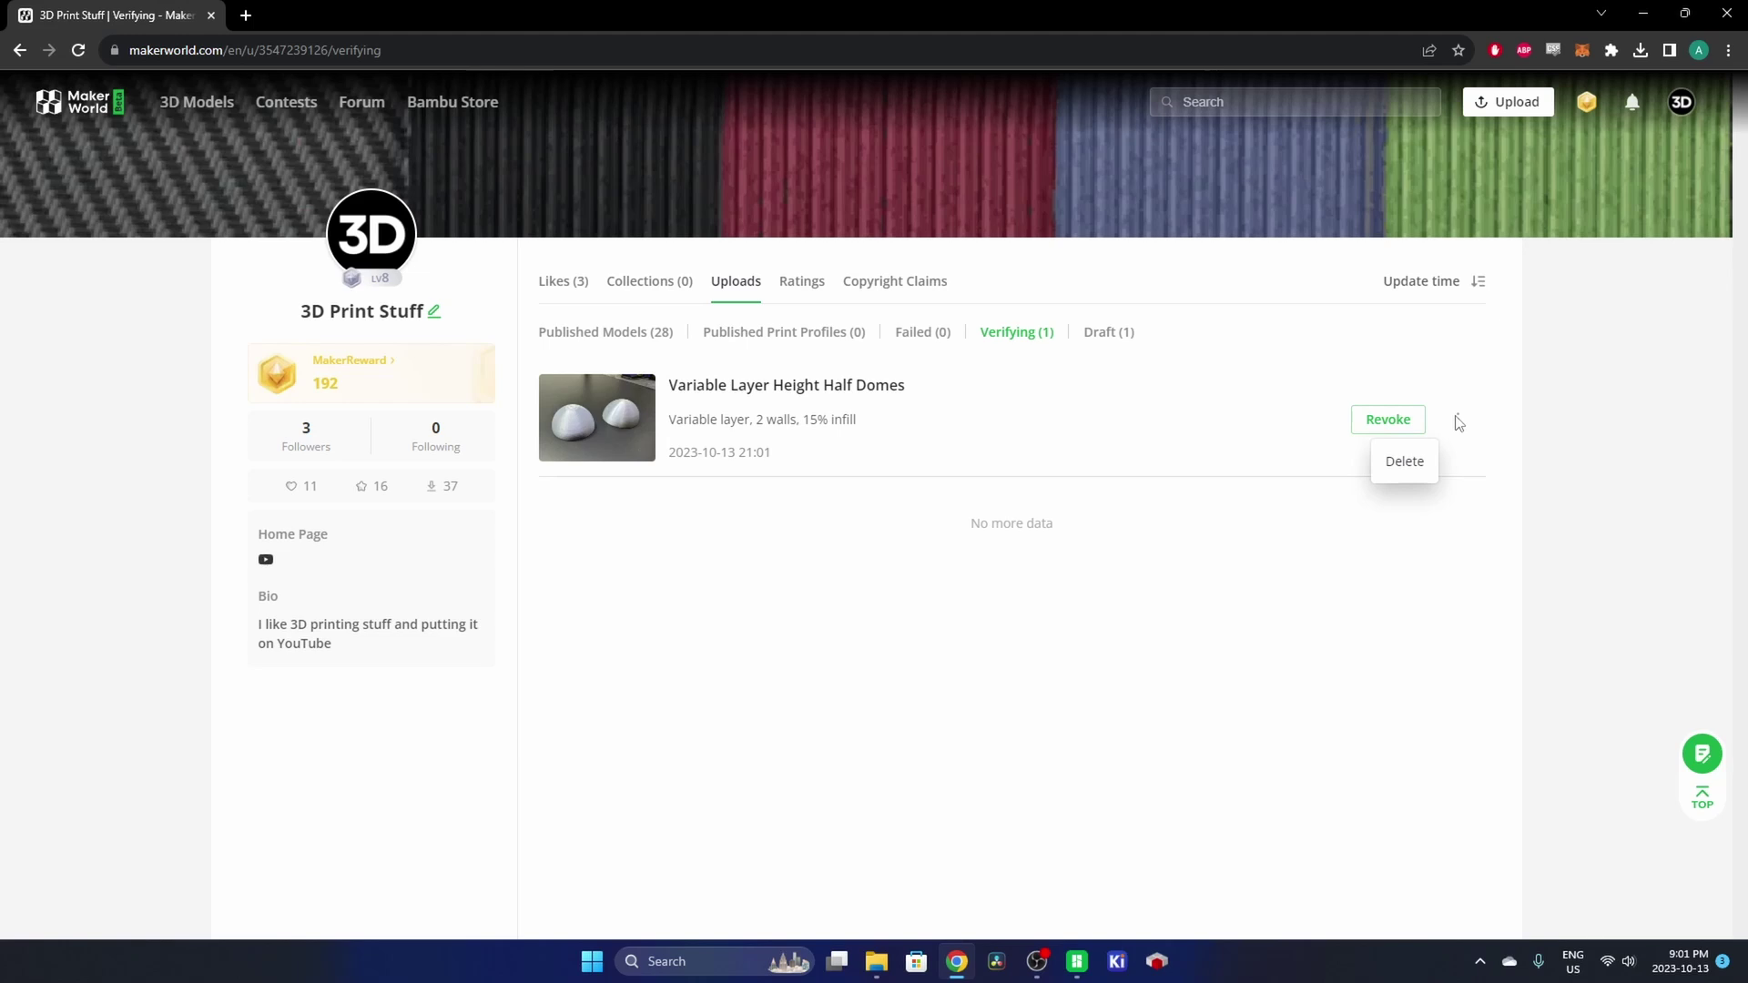
click(1444, 622)
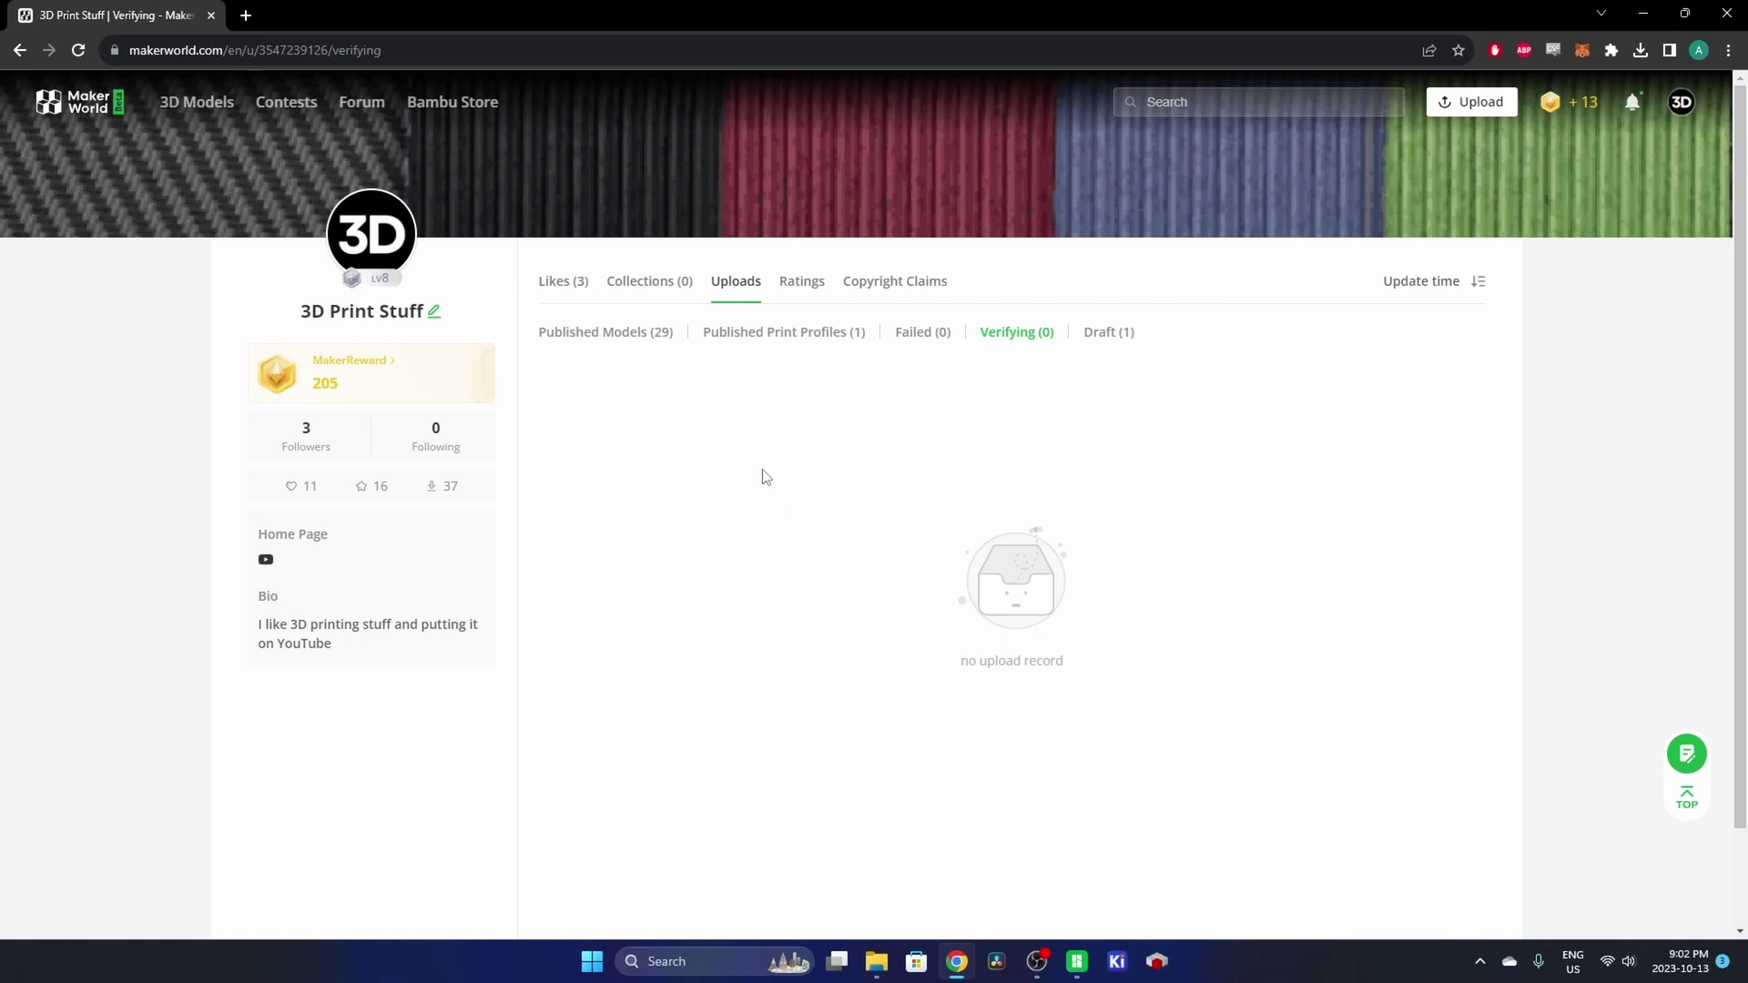
Check Published Print Profiles, then list Published Models (29) with Variable Layer Height Half Domes first
click(770, 334)
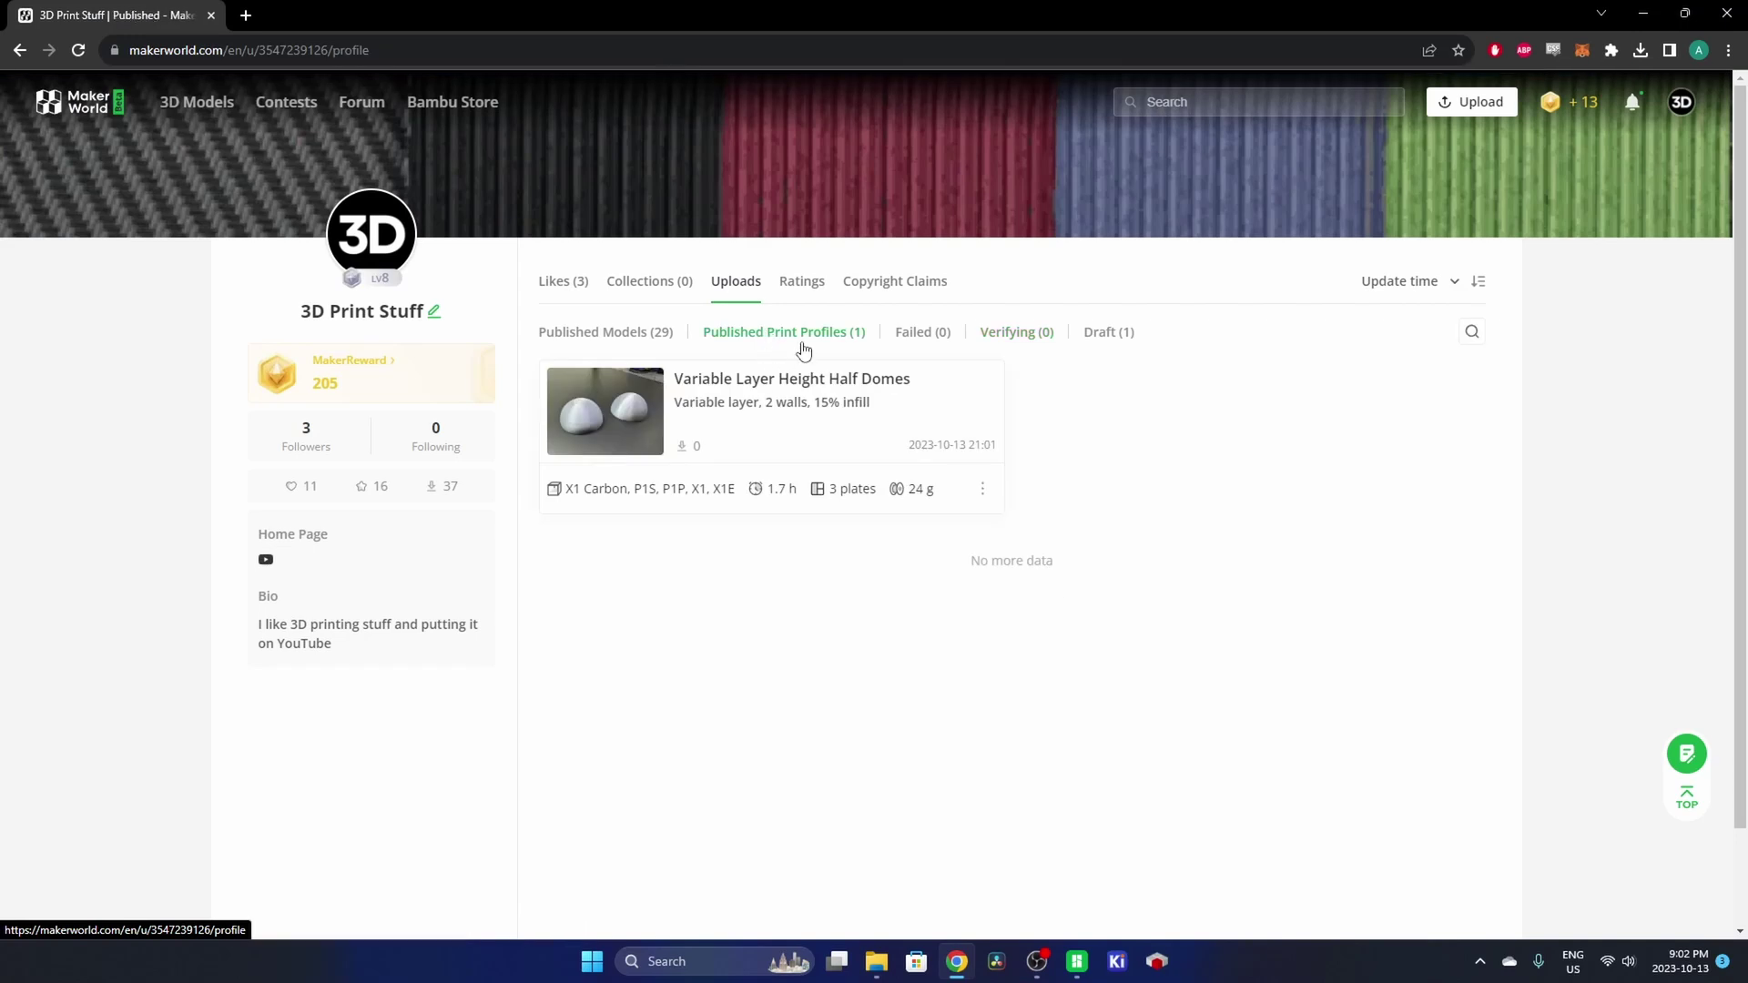
click(603, 335)
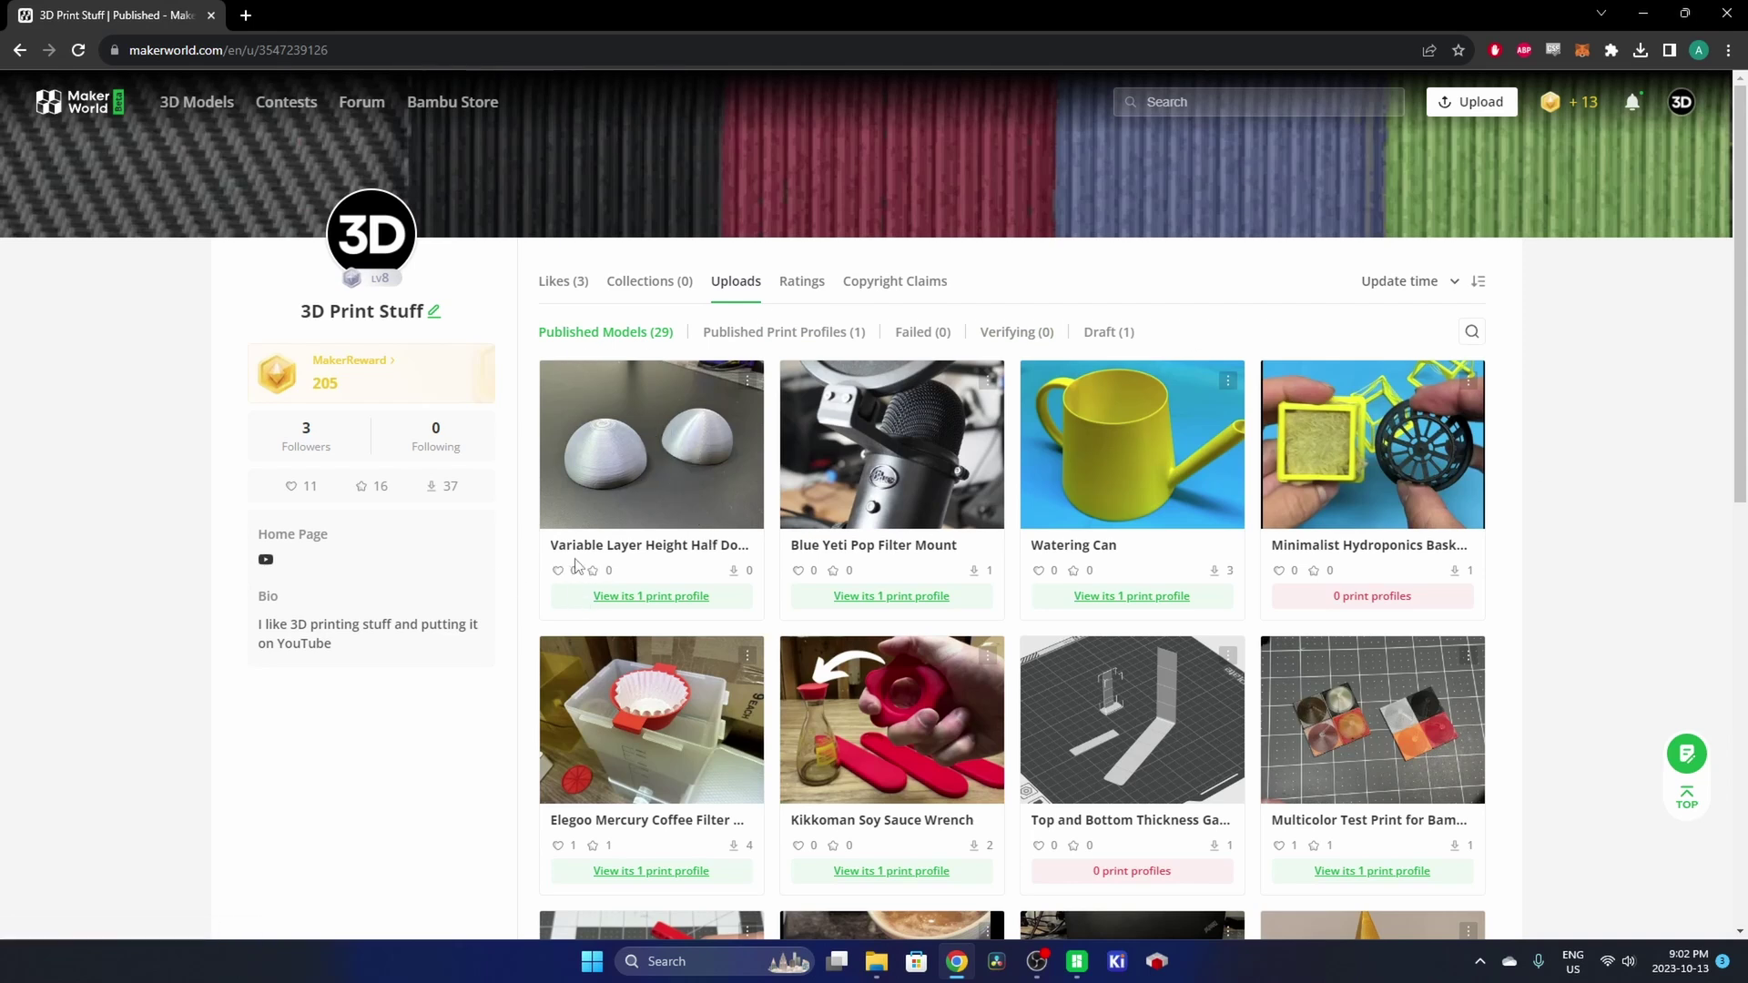
Open the Variable Layer Height Half Domes model page and scroll through its sections and back up
click(637, 439)
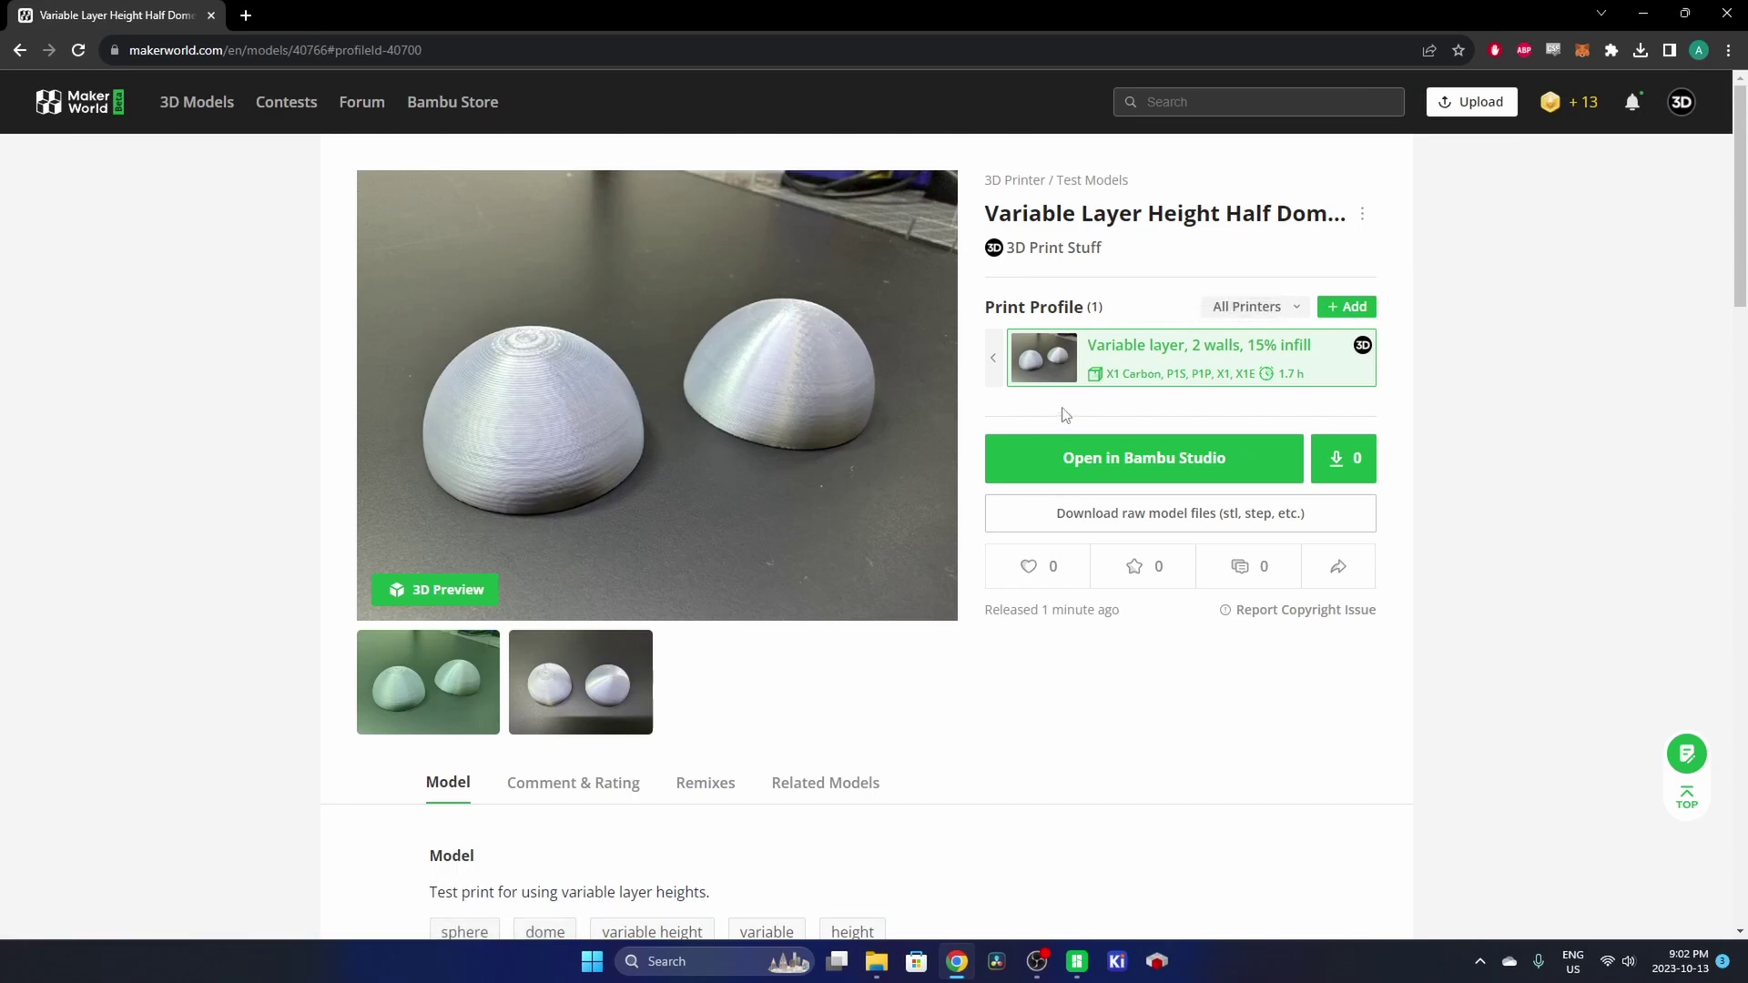
scroll(1429, 437, down, 3)
scroll(1427, 446, down, 13)
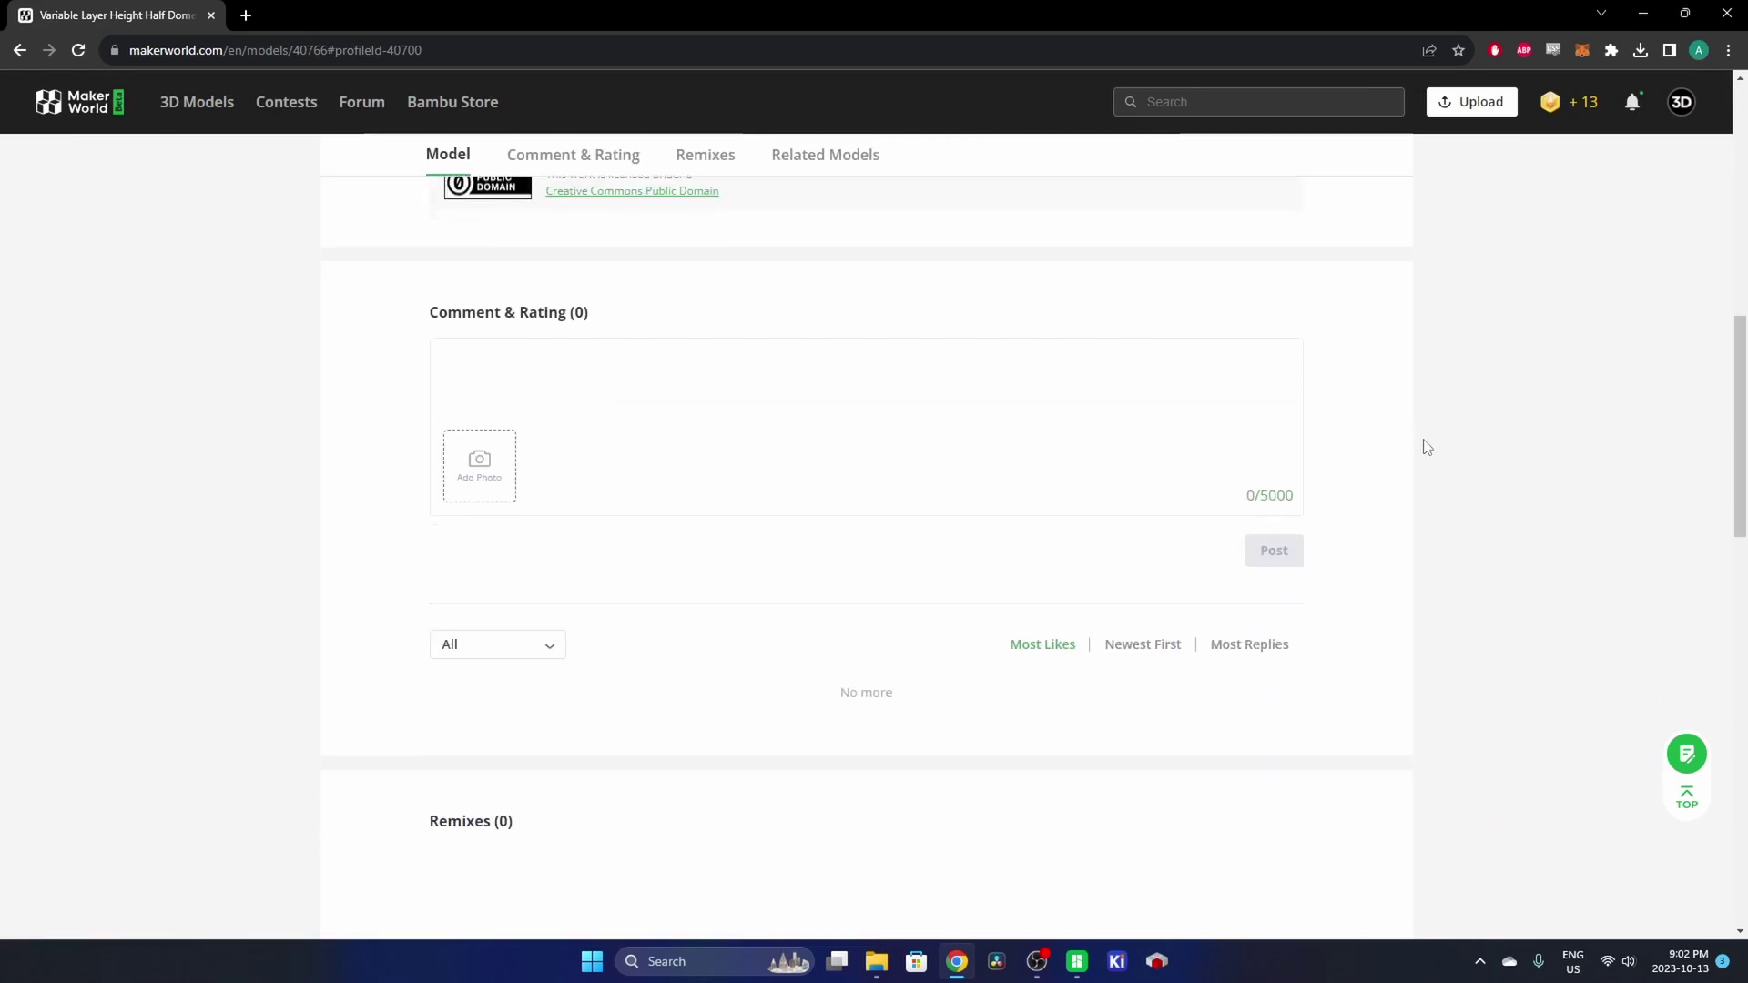
scroll(1427, 446, down, 5)
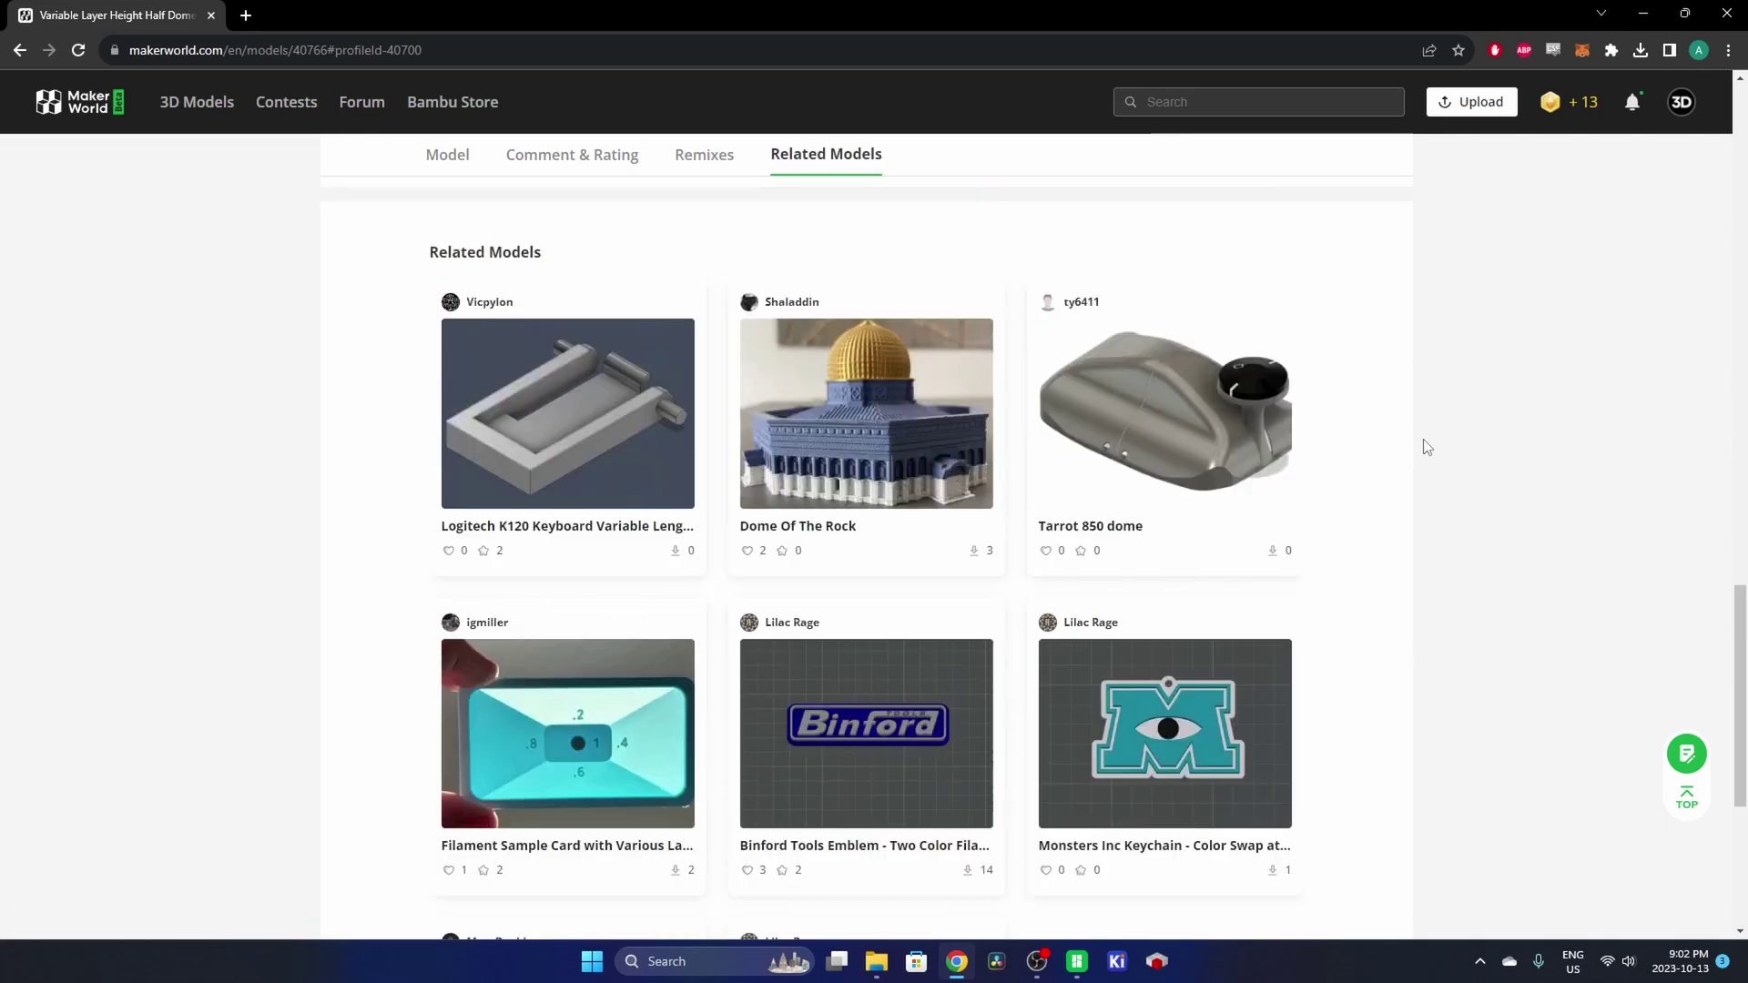
scroll(1424, 443, up, 14)
scroll(1420, 445, up, 7)
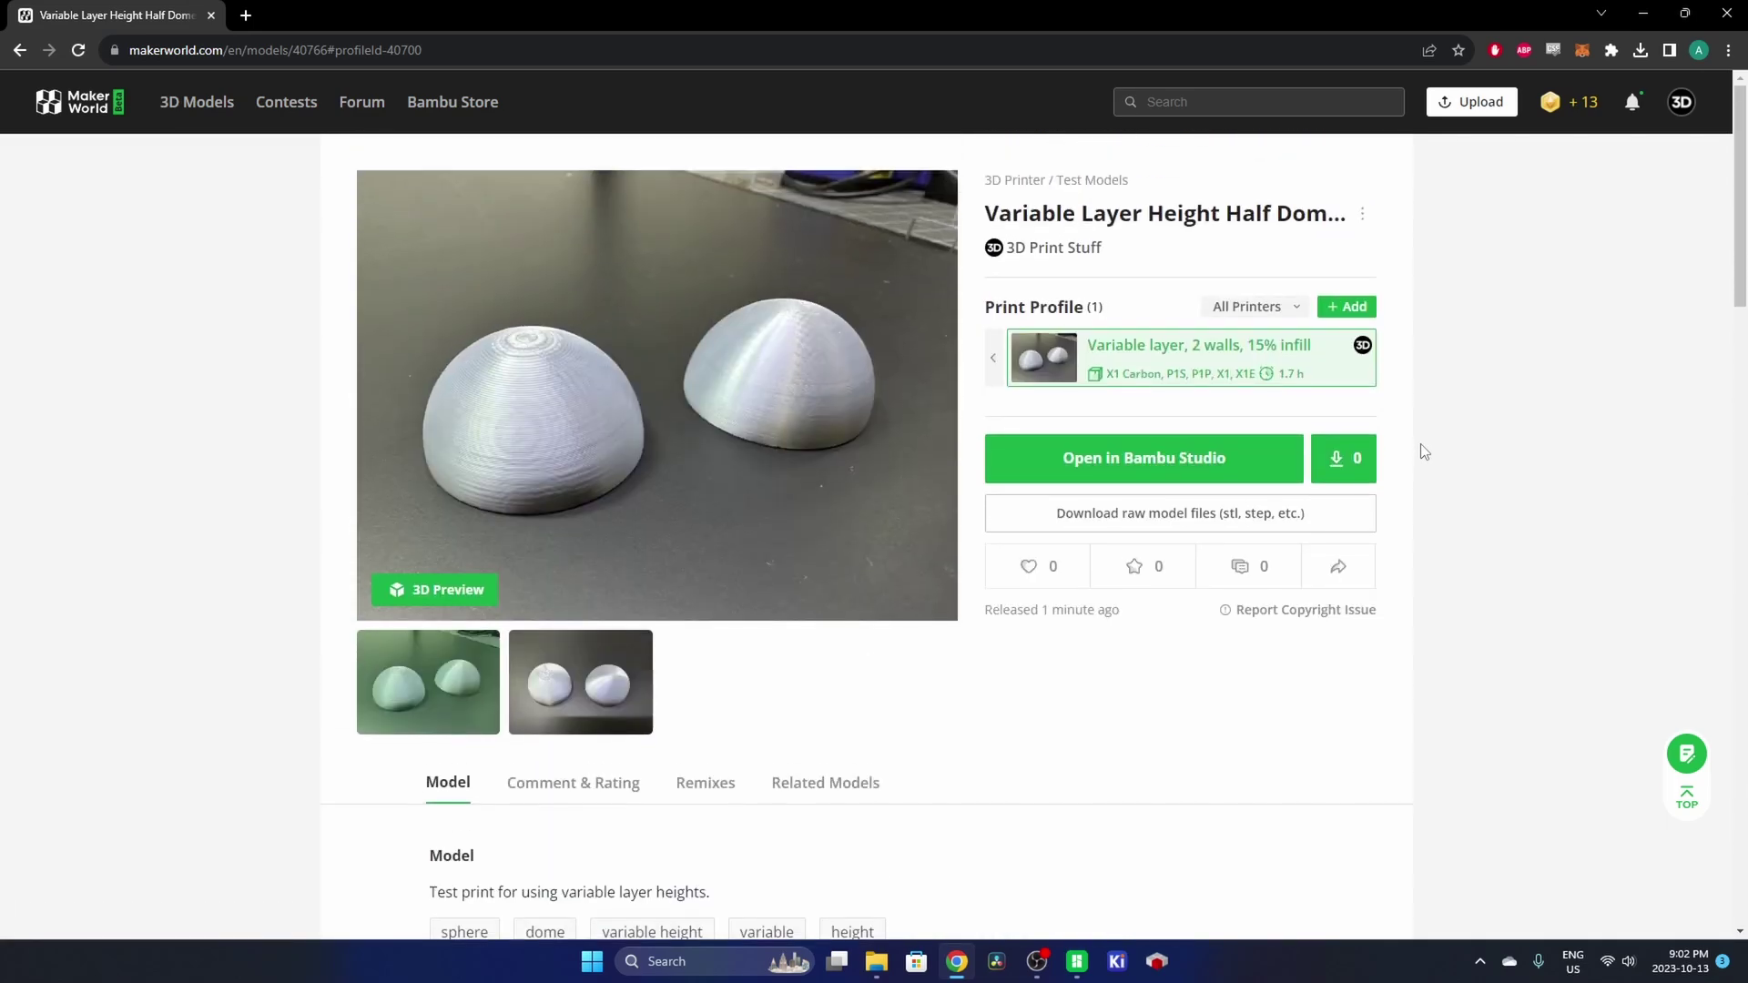